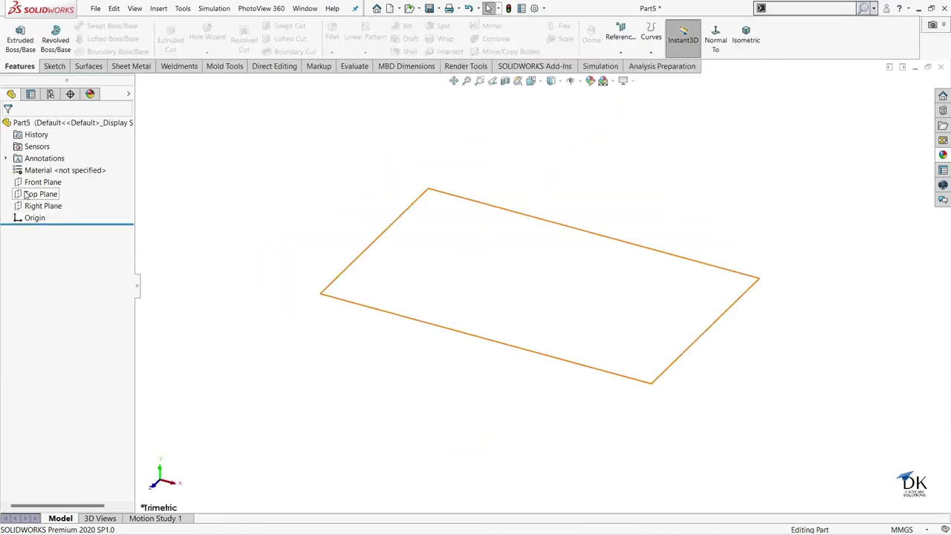
- Start a sketch on the Top Plane and draw a center rectangle from the origin
left_click(41, 194)
left_click(33, 177)
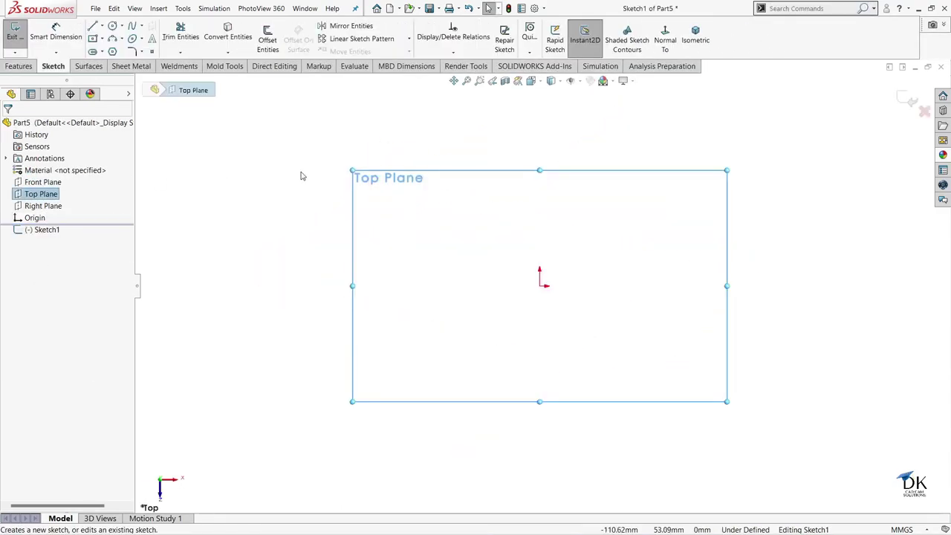
left_click(93, 39)
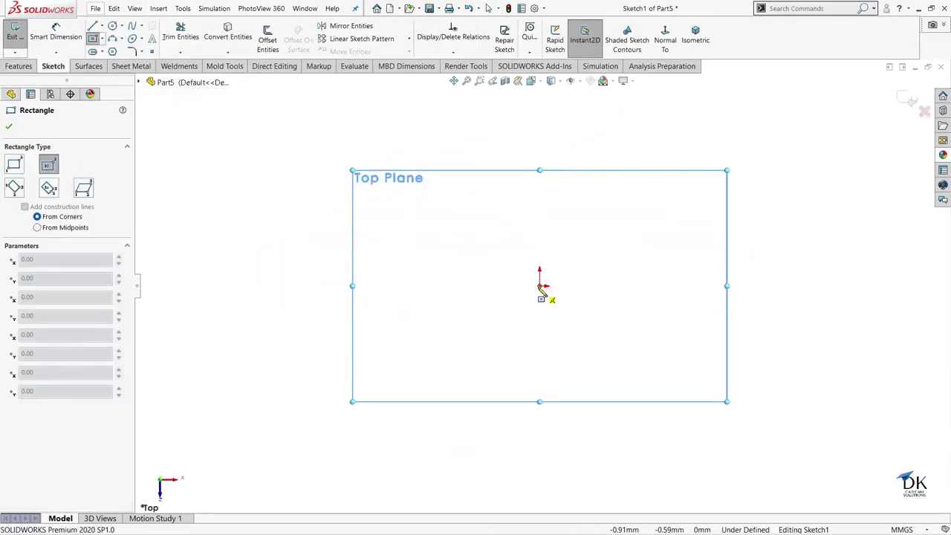
left_click(541, 284)
left_click(705, 195)
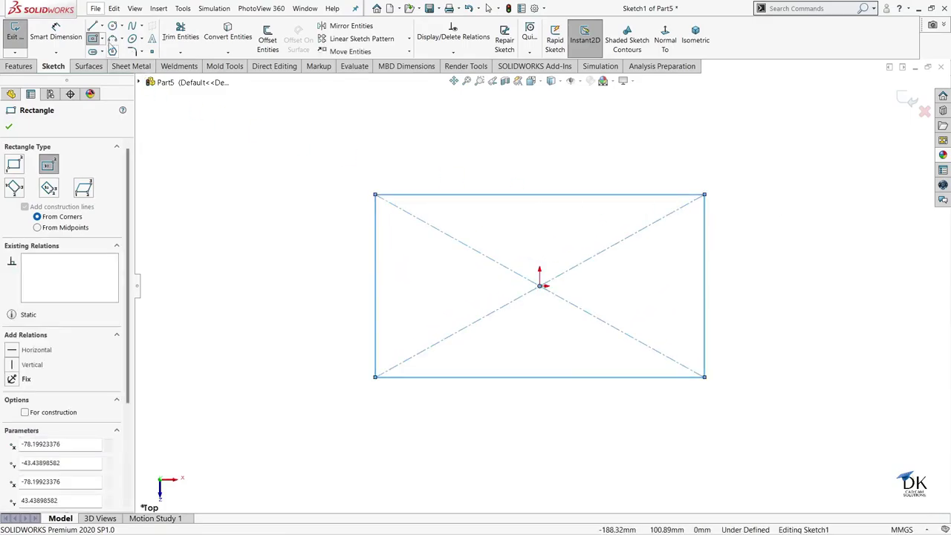
key("Escape")
- Dimension the rectangle 100 mm wide and 40 mm tall
left_click(527, 196)
left_click(531, 162)
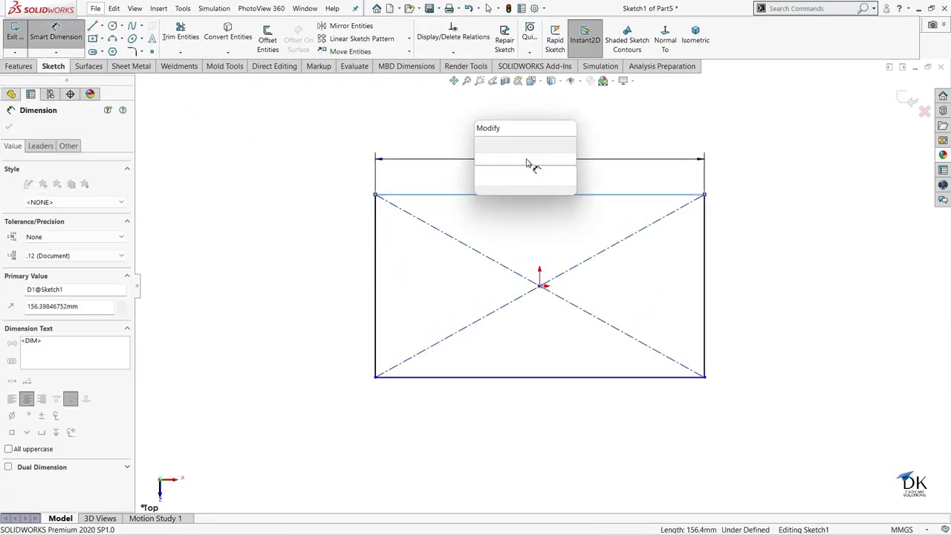
type("100")
key("Return")
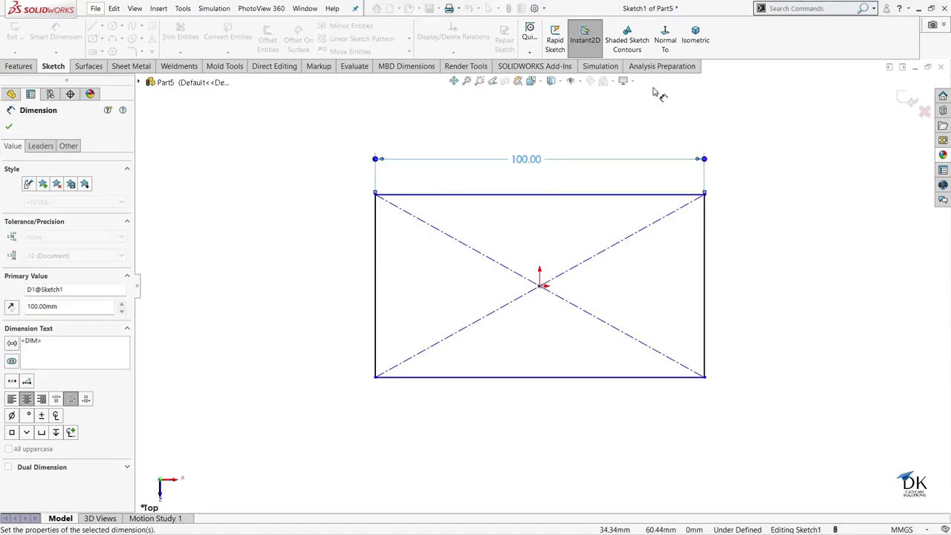
left_click(705, 235)
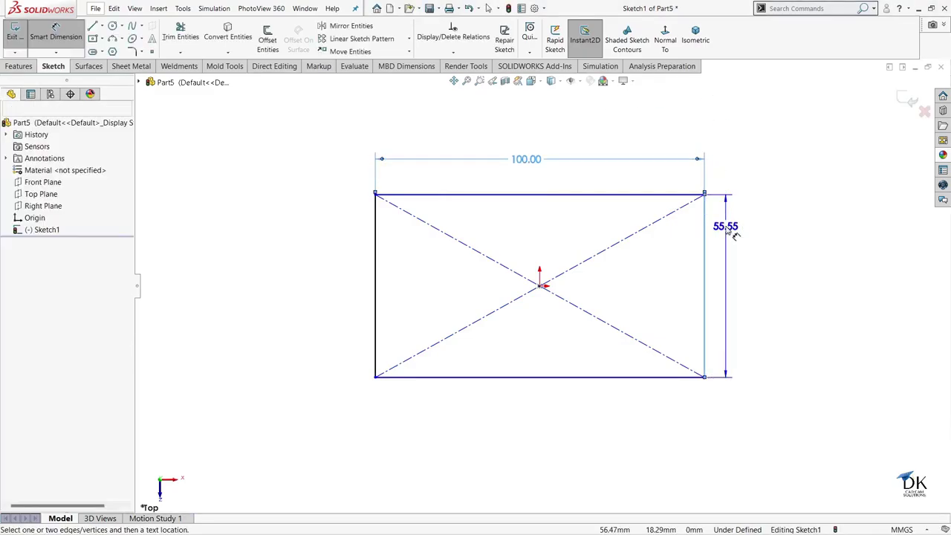
left_click(726, 230)
type("40")
key("Return")
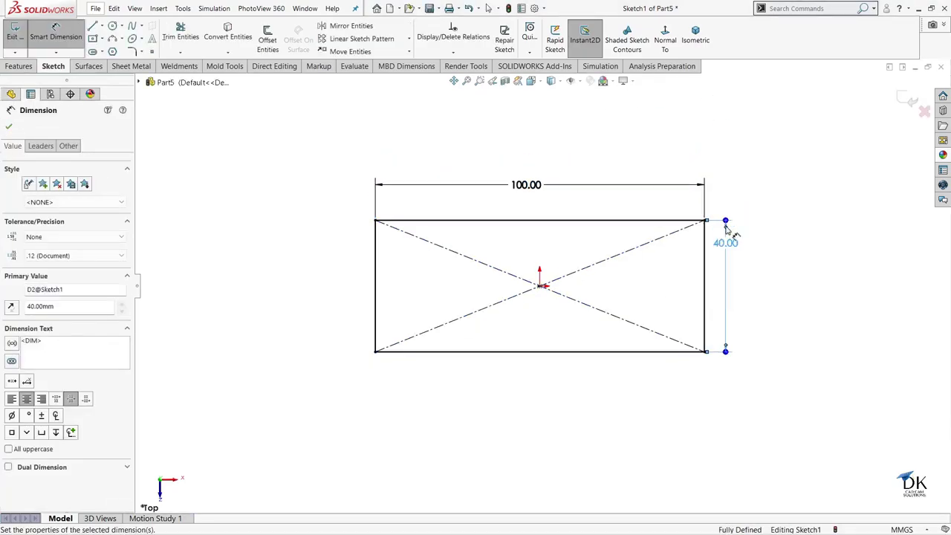
left_click(8, 128)
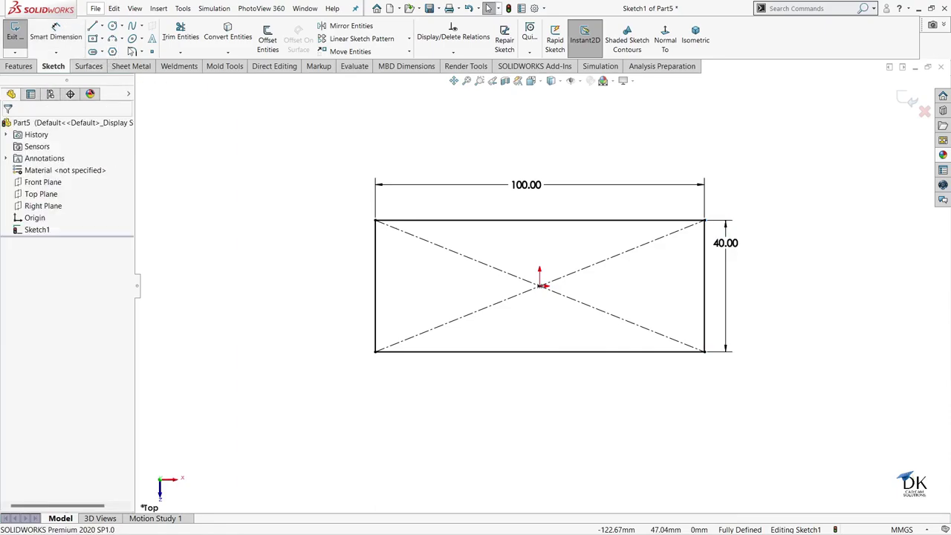
- Round the rectangle's two top corners with R7 sketch fillets
left_click(134, 50)
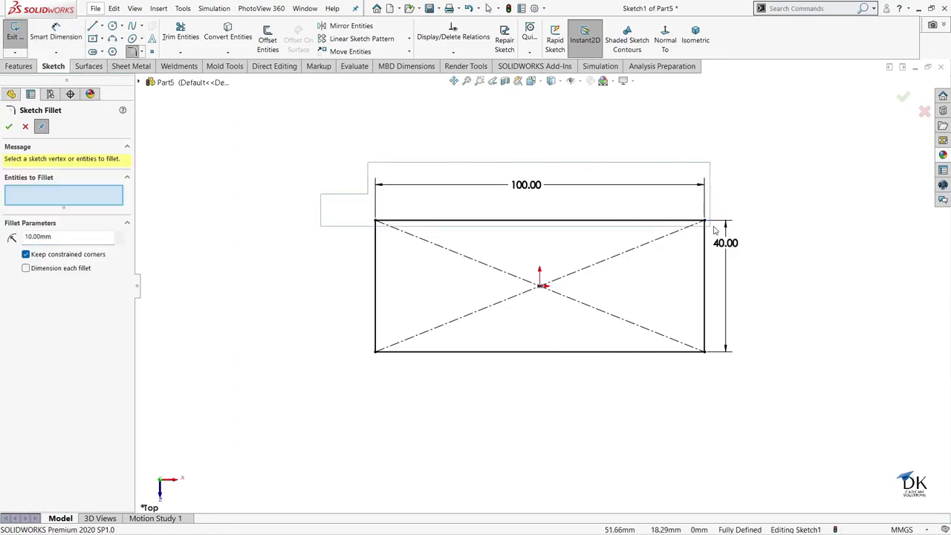
left_click(703, 222)
type("7")
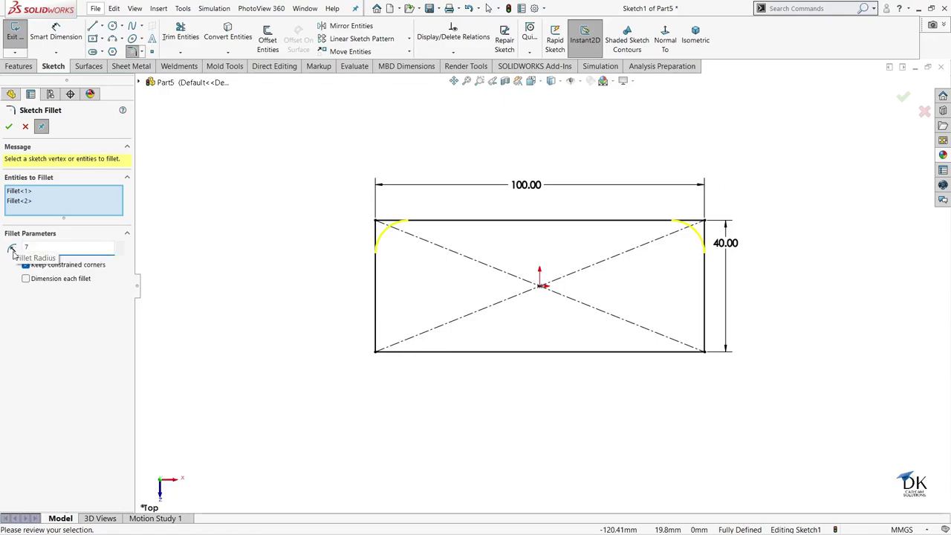
left_click(8, 127)
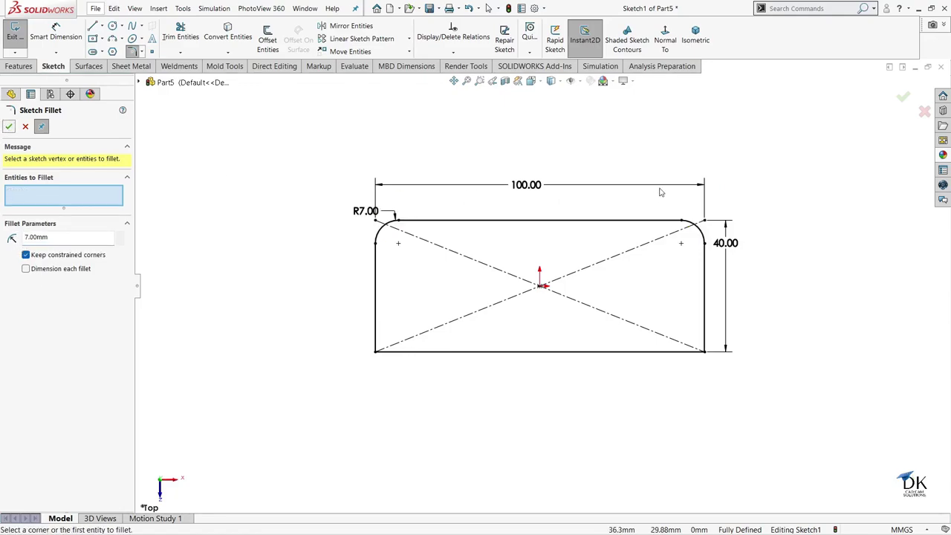
left_click(923, 111)
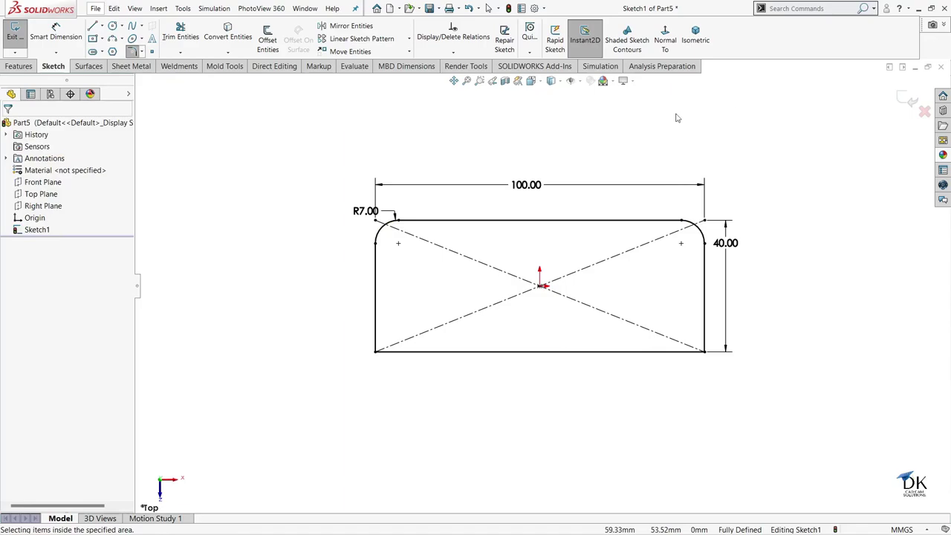
- Extrude the sketch 2 mm into a plate and select its large flat face
left_click(21, 67)
left_click(21, 37)
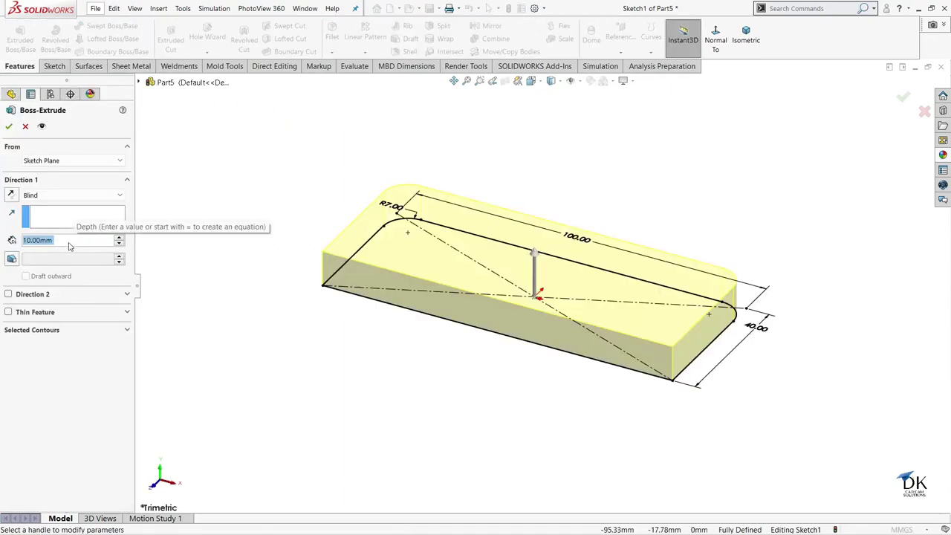
type("2")
key("Return")
left_click(9, 127)
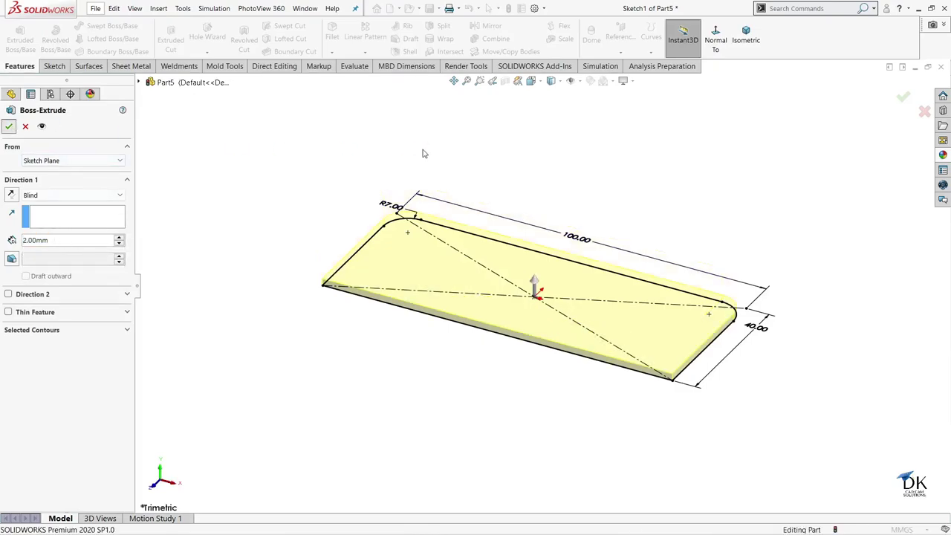
mouse_move(564, 146)
middle_mouse_down()
mouse_move(618, 239)
mouse_move(580, 265)
middle_mouse_up()
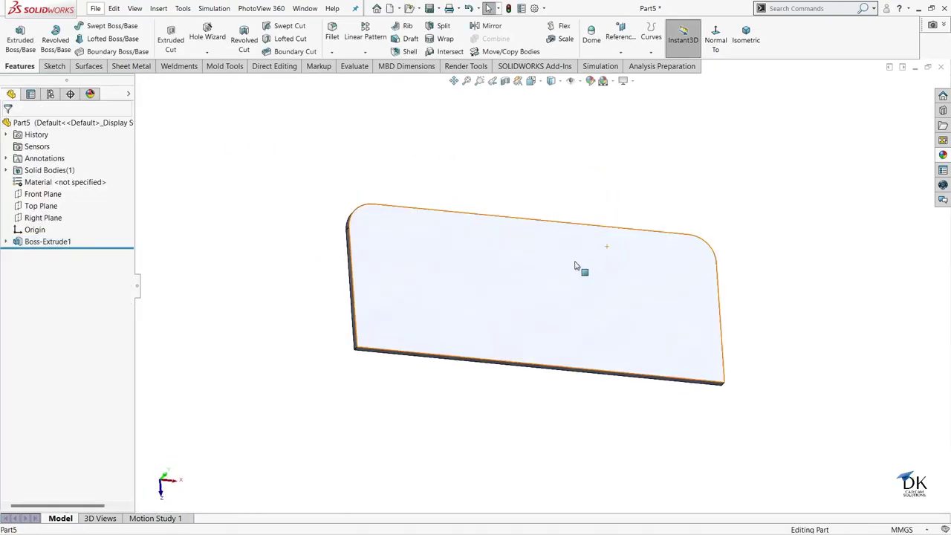
left_click(579, 266)
- Start a sketch on the plate face, view it normal, and draw an upper edge-to-edge centerline
left_click(624, 218)
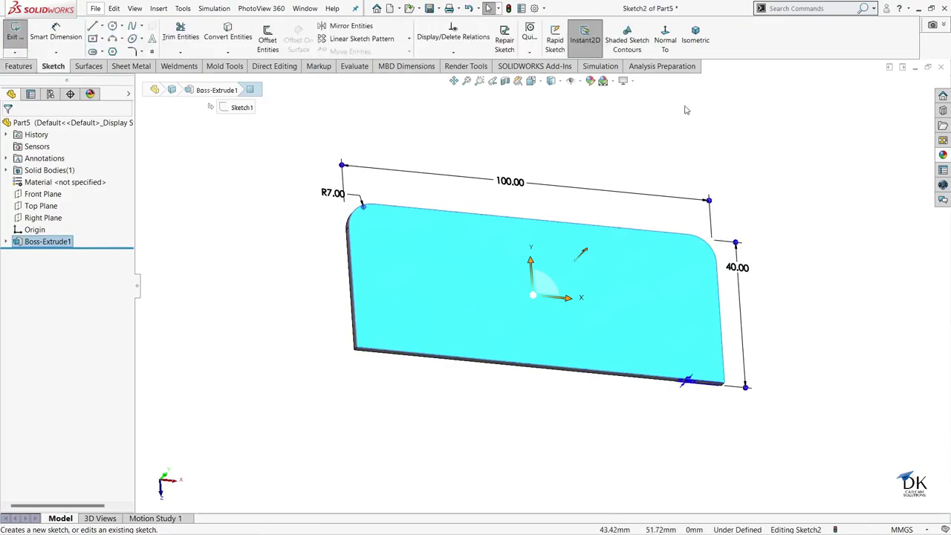
left_click(665, 33)
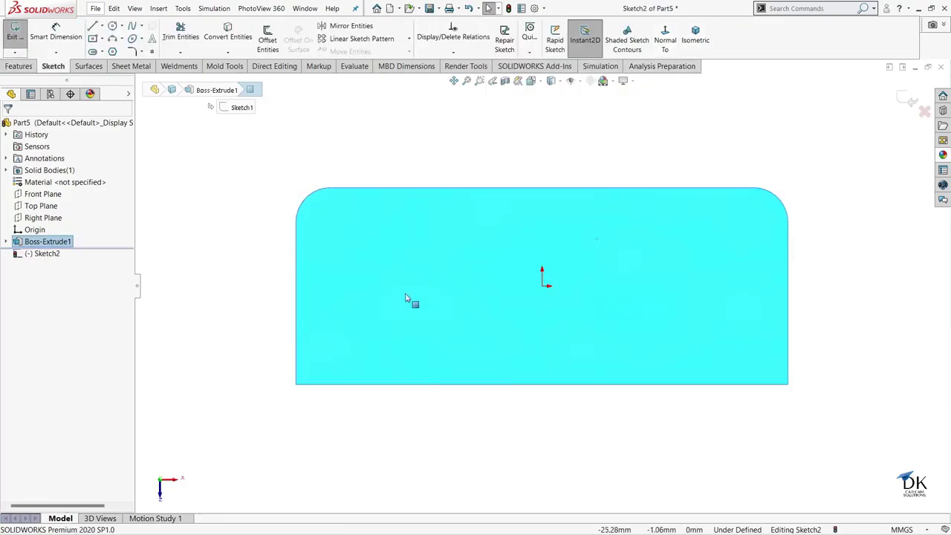
left_click(102, 26)
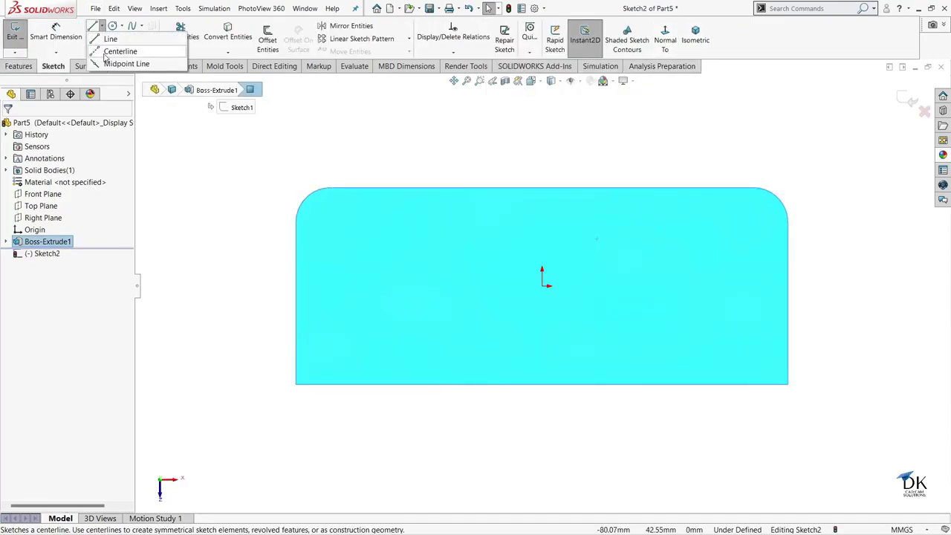
left_click(119, 49)
left_click(297, 246)
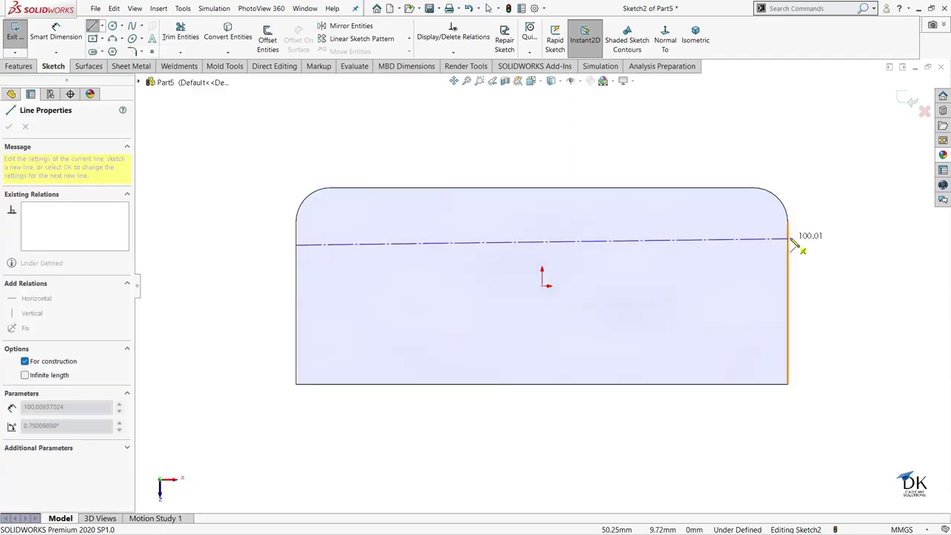
left_click(788, 246)
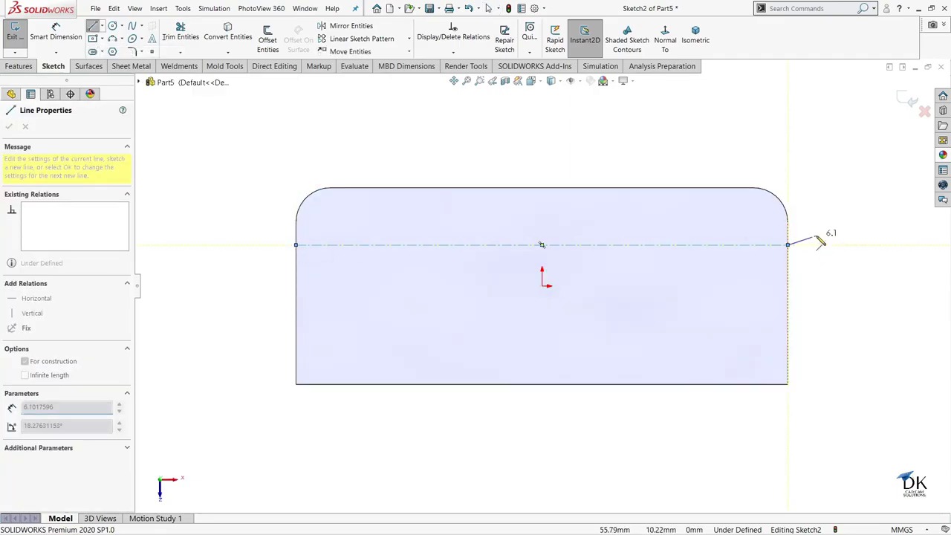
right_click(820, 273)
left_click(826, 274)
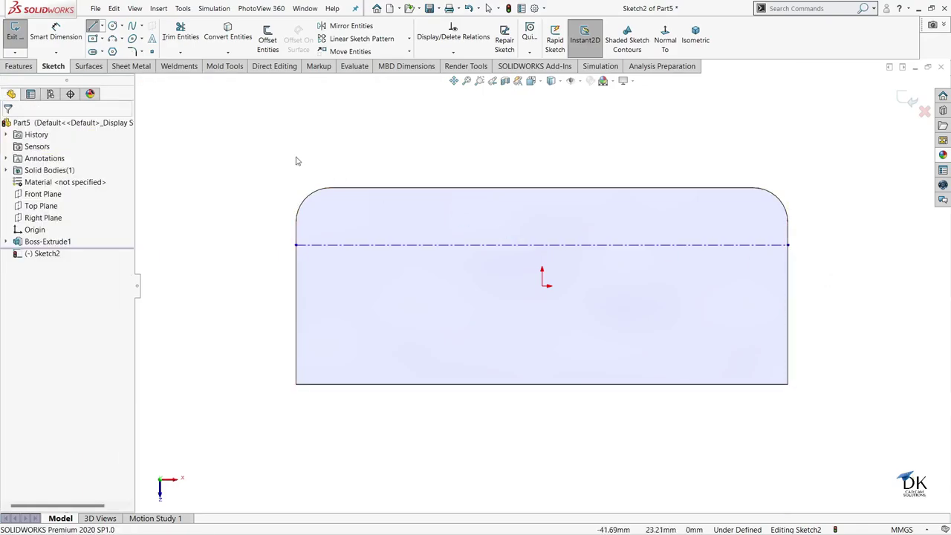
- Draw a second horizontal centerline lower down across the plate's full width
left_click(101, 26)
left_click(112, 50)
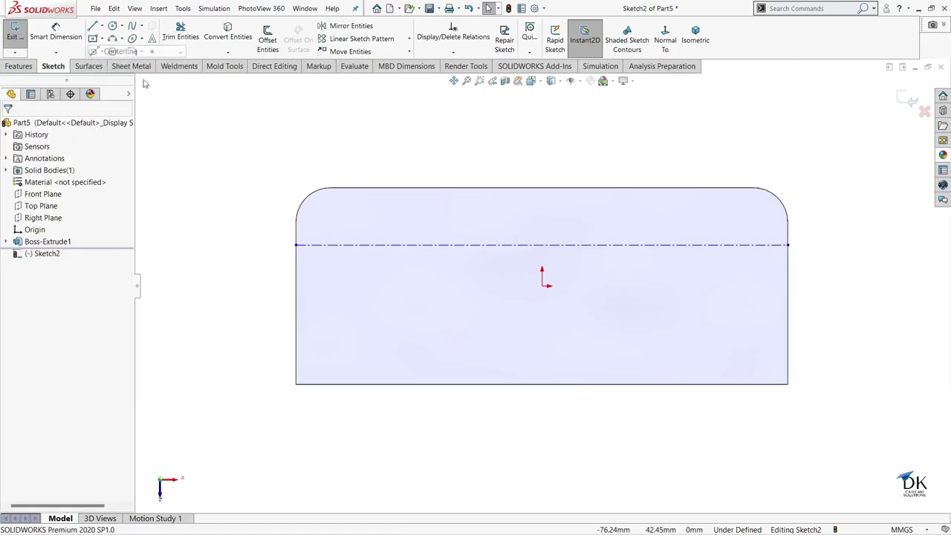
left_click(296, 334)
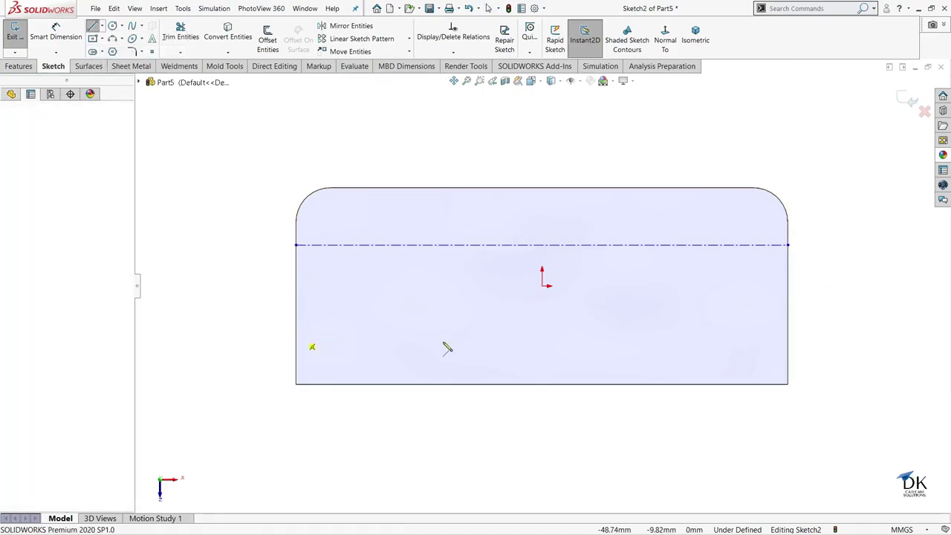
left_click(789, 334)
right_click(804, 233)
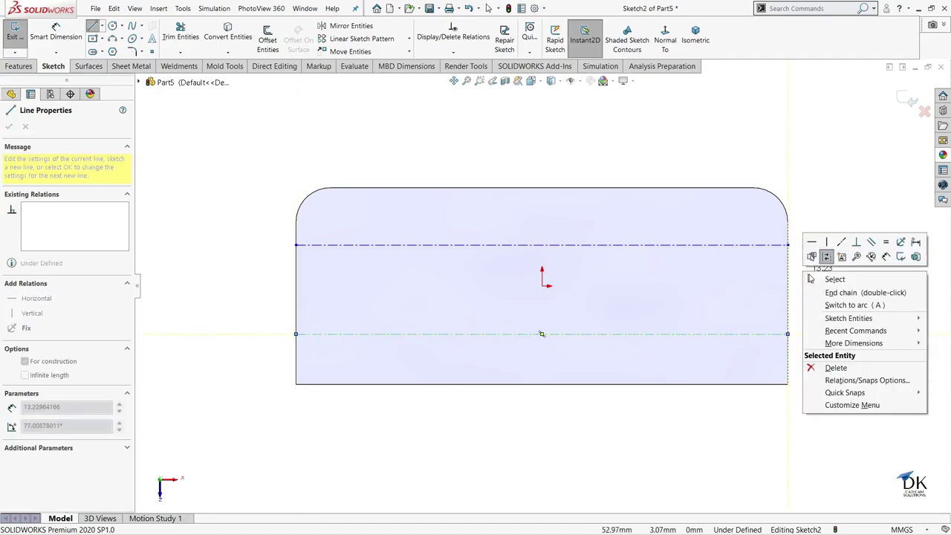
left_click(820, 281)
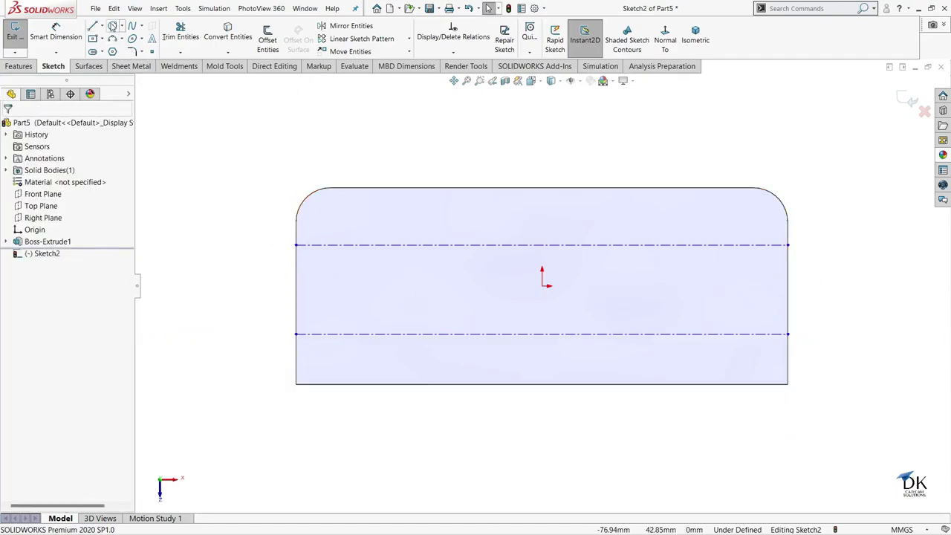
- Draw two circles on the lower centerline and three on the upper centerline
left_click(112, 27)
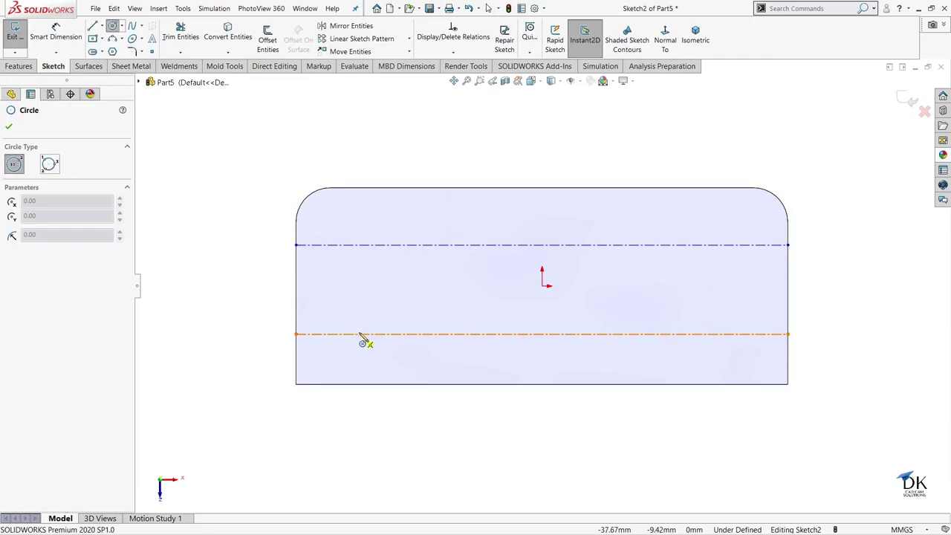
left_click(402, 334)
left_click(419, 343)
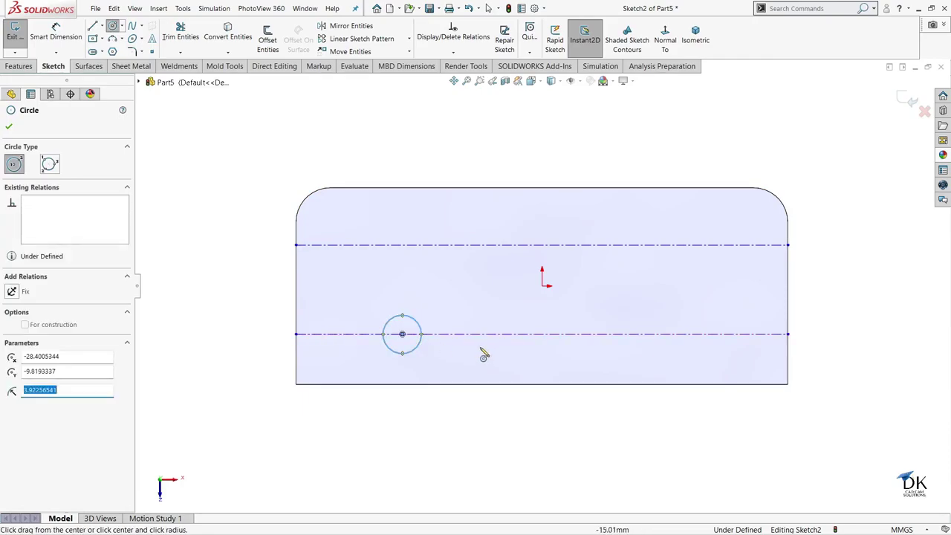
left_click(694, 335)
left_click(706, 339)
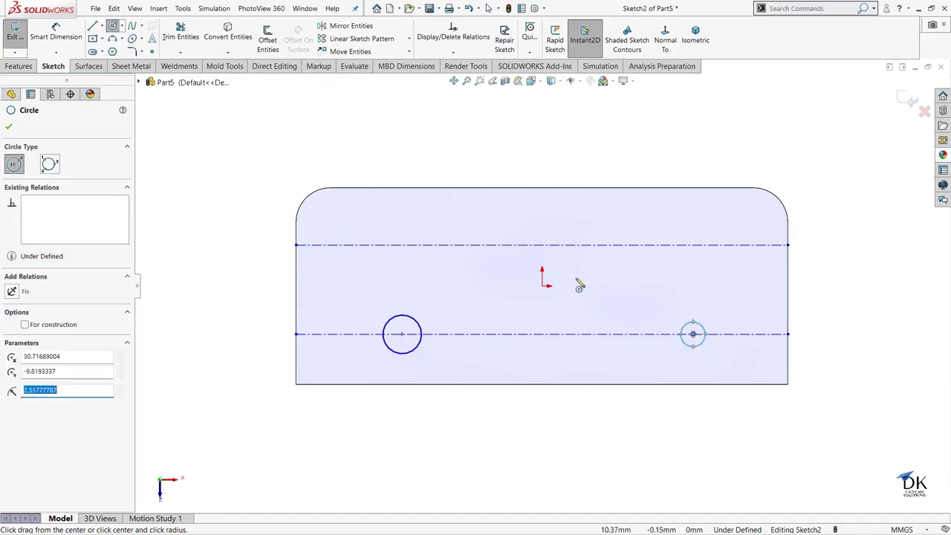
key("Escape")
left_click(336, 255)
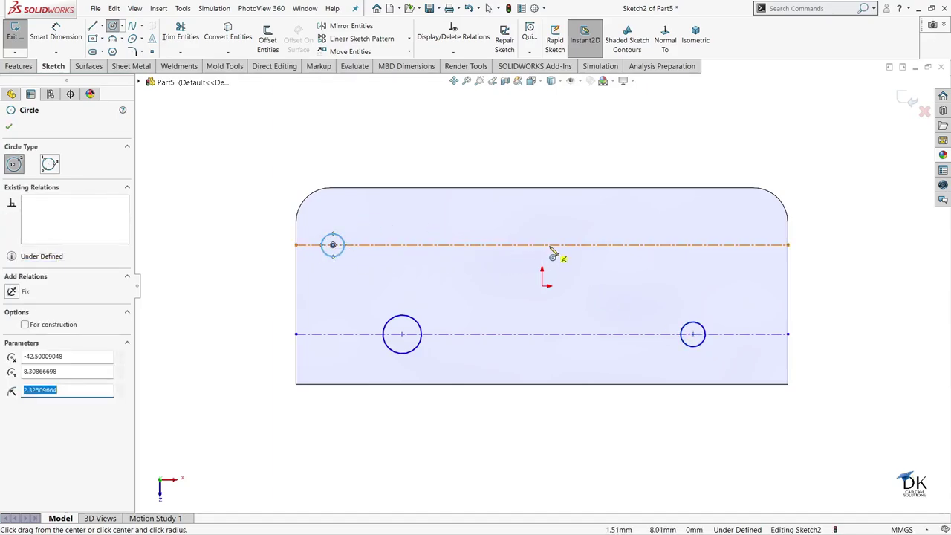
left_click(542, 245)
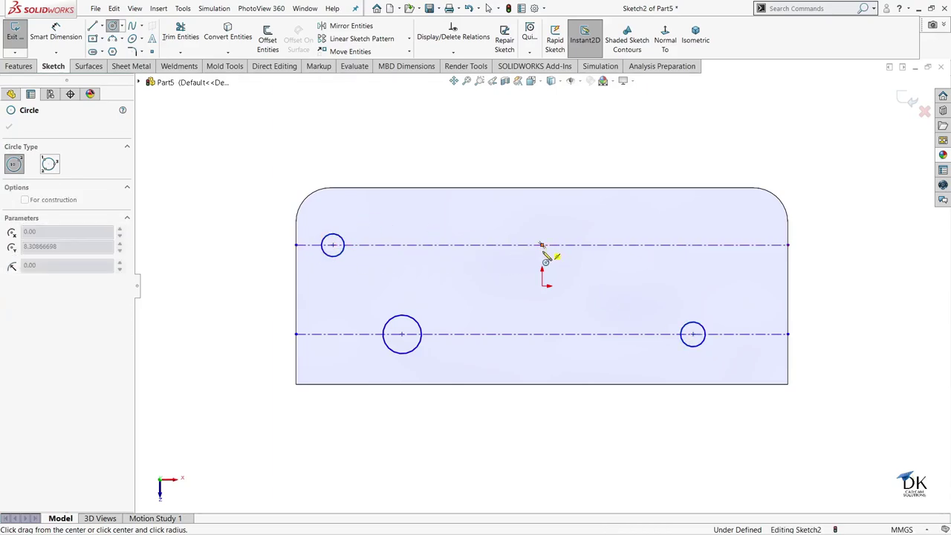
left_click(727, 245)
left_click(737, 263)
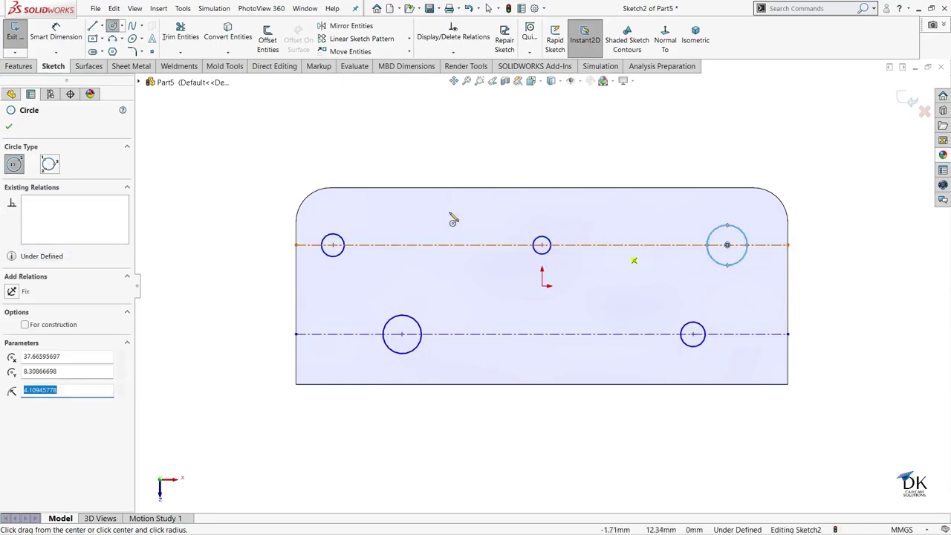
key("Escape")
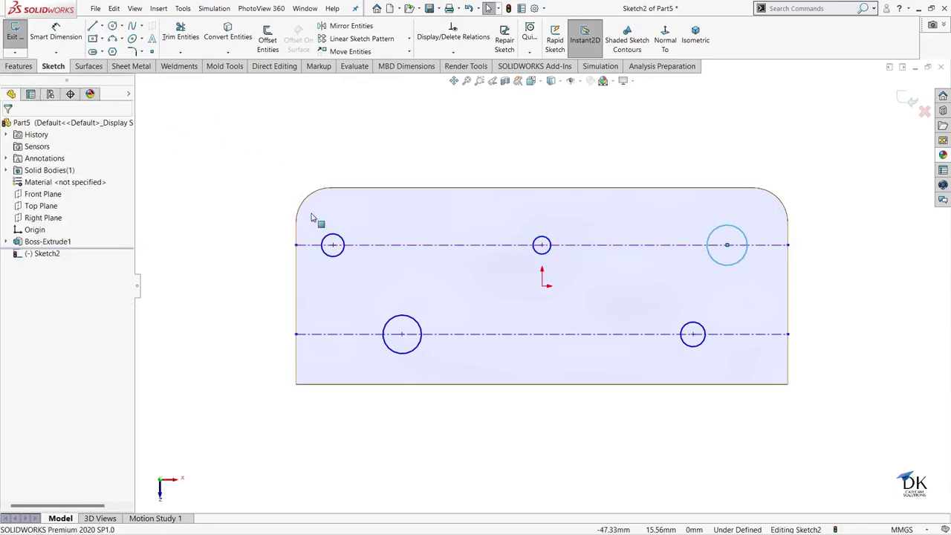
- Select all five circles and give them an Equal relation
left_click(326, 238)
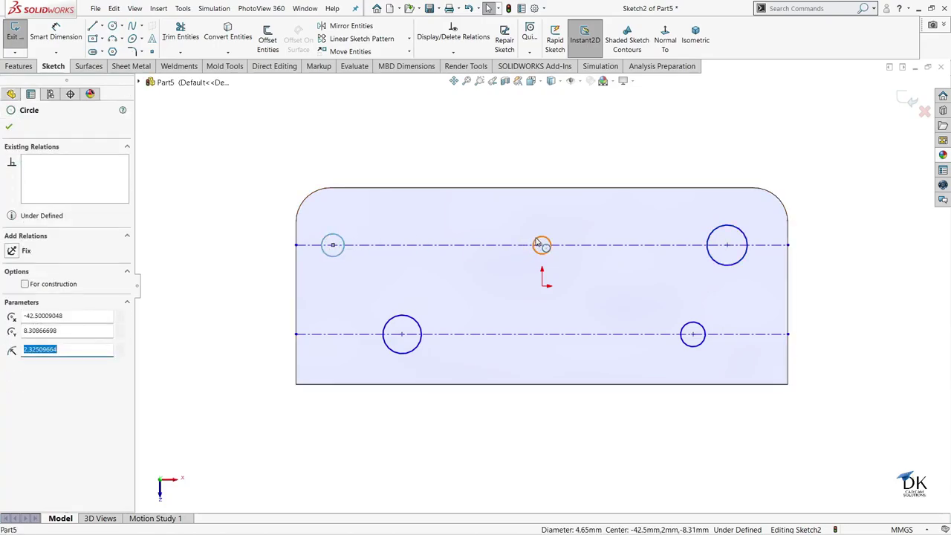
left_click(716, 239, "ctrl")
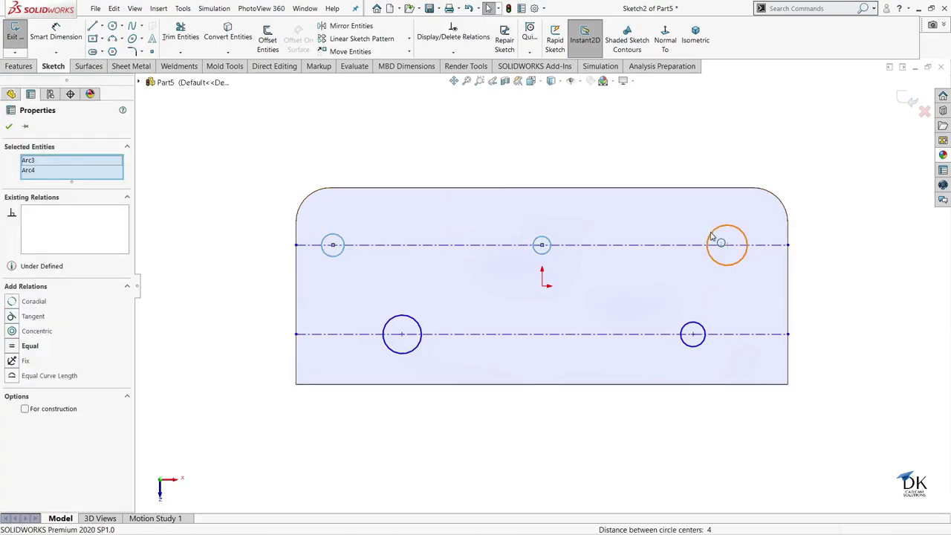
left_click(687, 328, "ctrl")
left_click(687, 328, "ctrl")
left_click(402, 316, "ctrl")
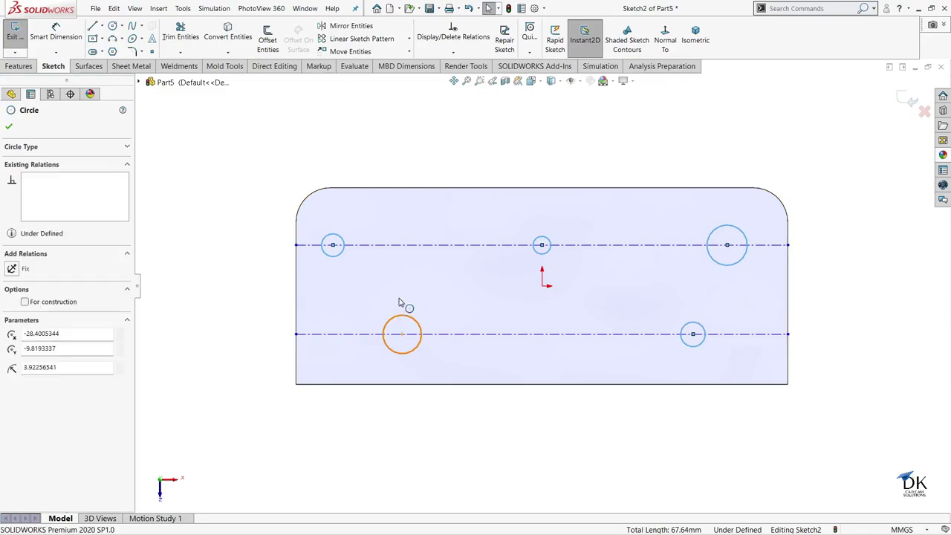
left_click(457, 269)
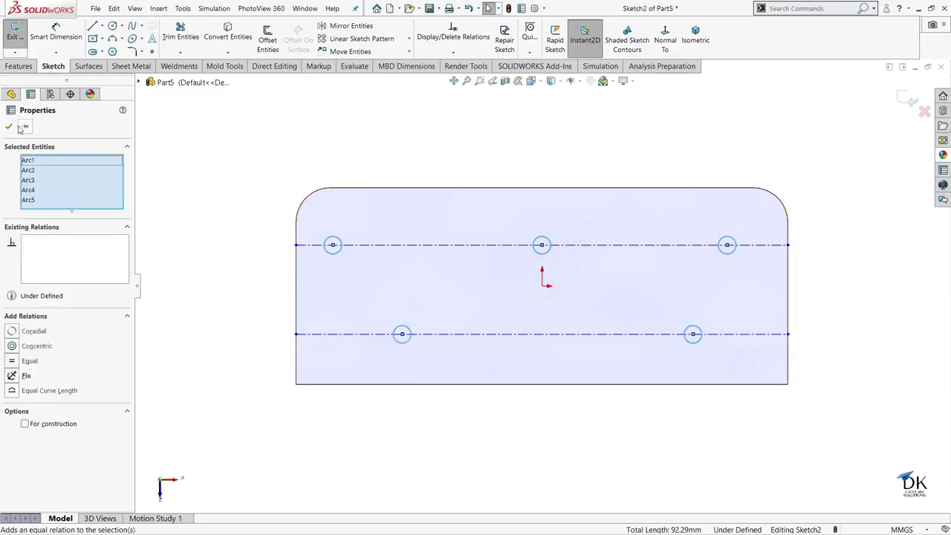
left_click(220, 169)
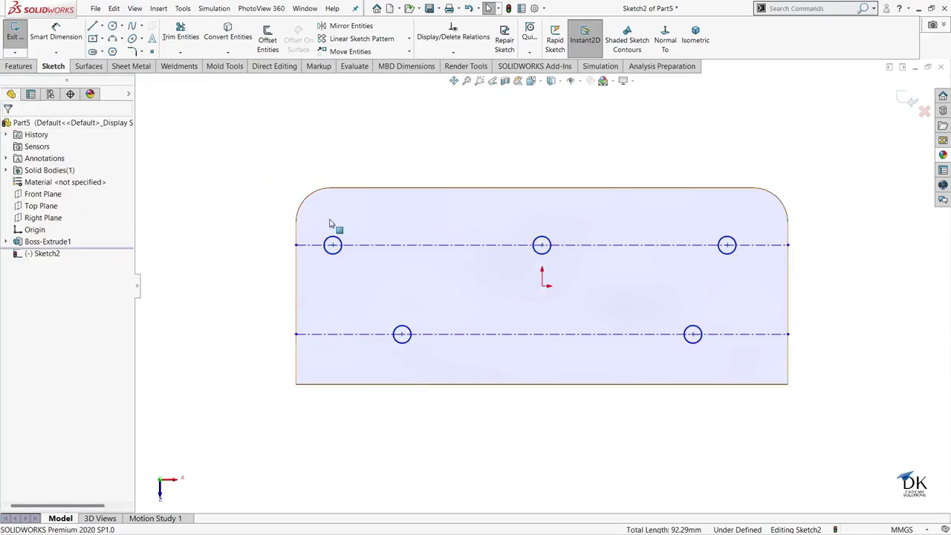
- Locate the upper outer circles 15 mm from the plate's left and right edges
left_click(56, 33)
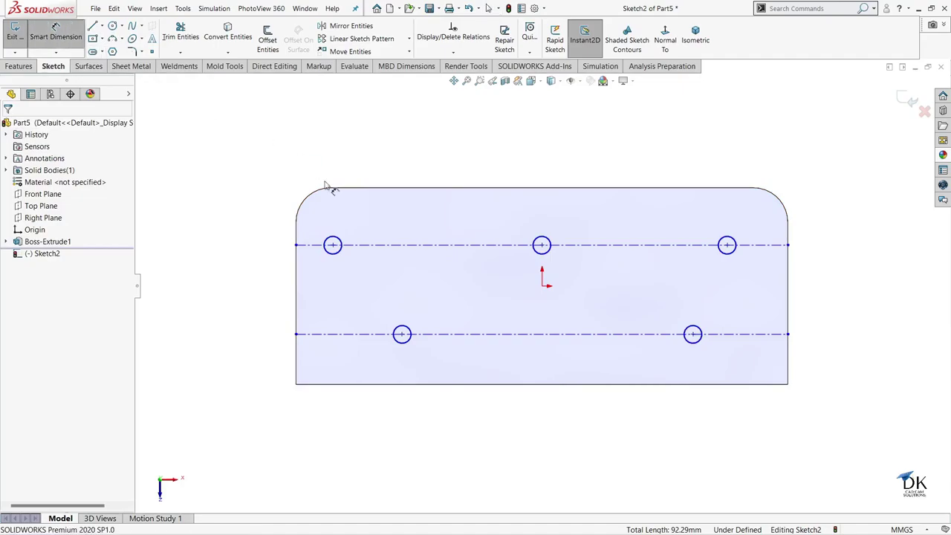
left_click(335, 240)
left_click(298, 230)
left_click(318, 164)
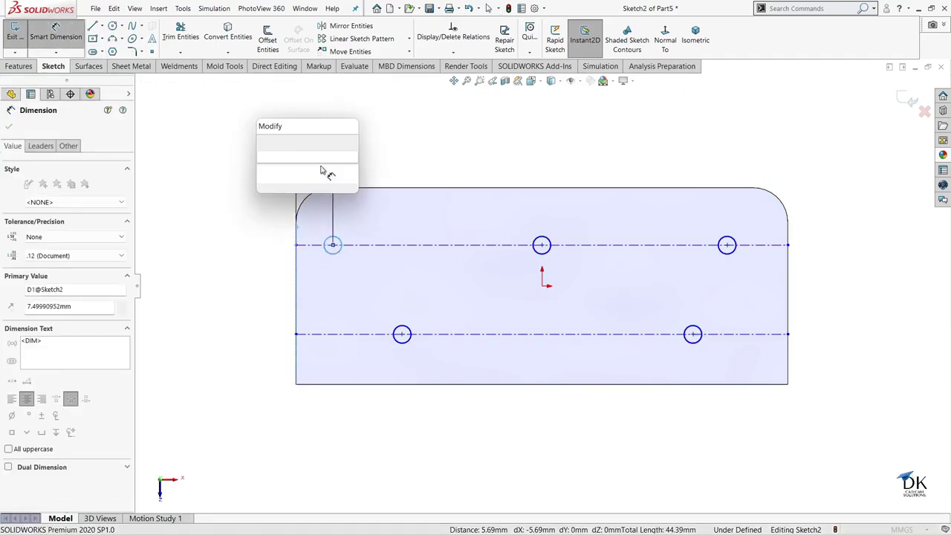
type("15")
key("Return")
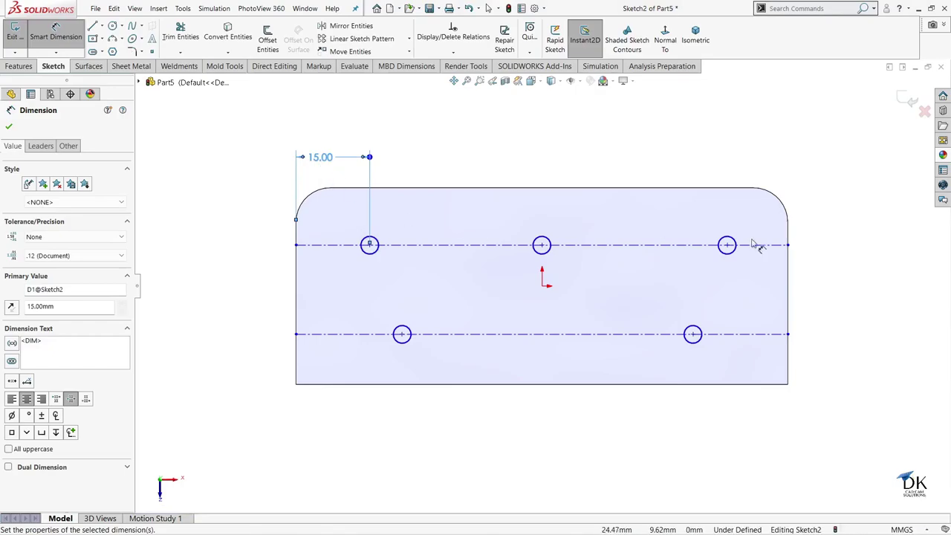
left_click(735, 245)
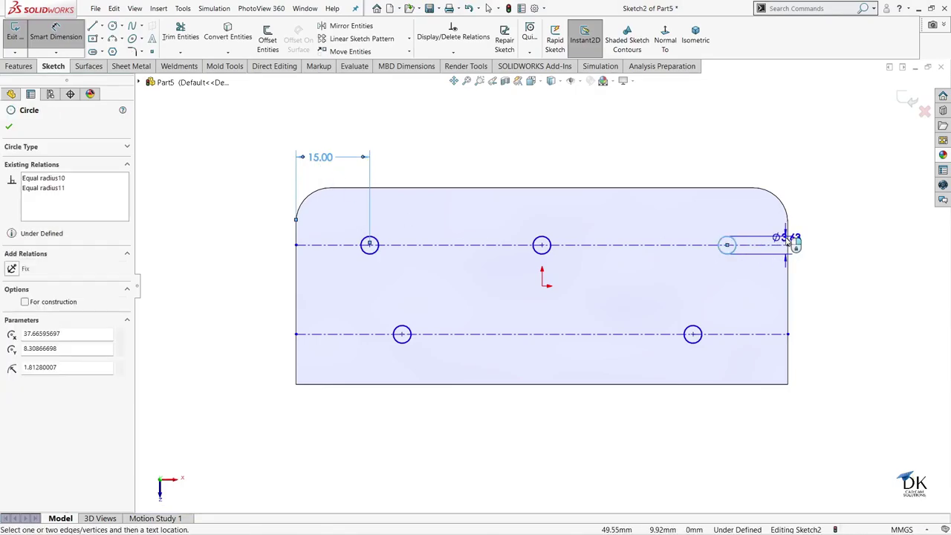
left_click(791, 243)
left_click(758, 215)
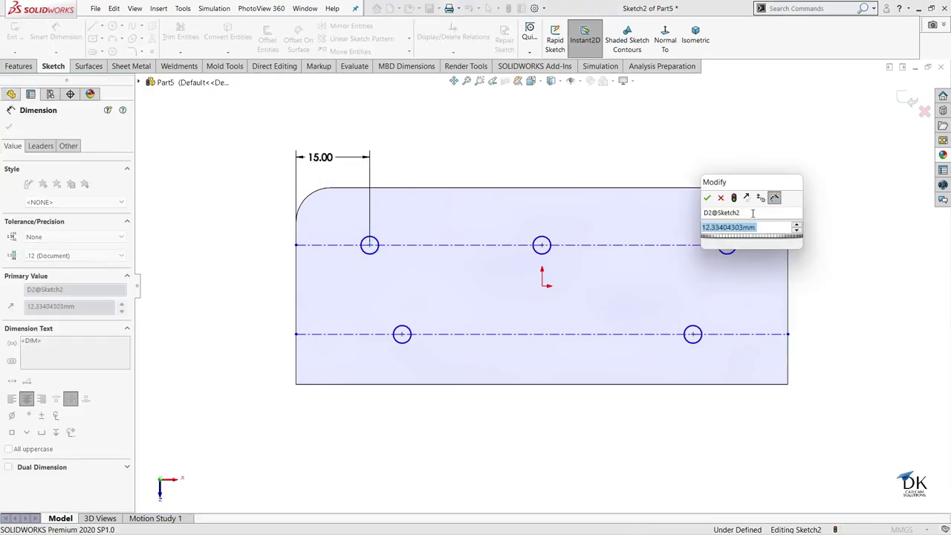
type("15")
key("Return")
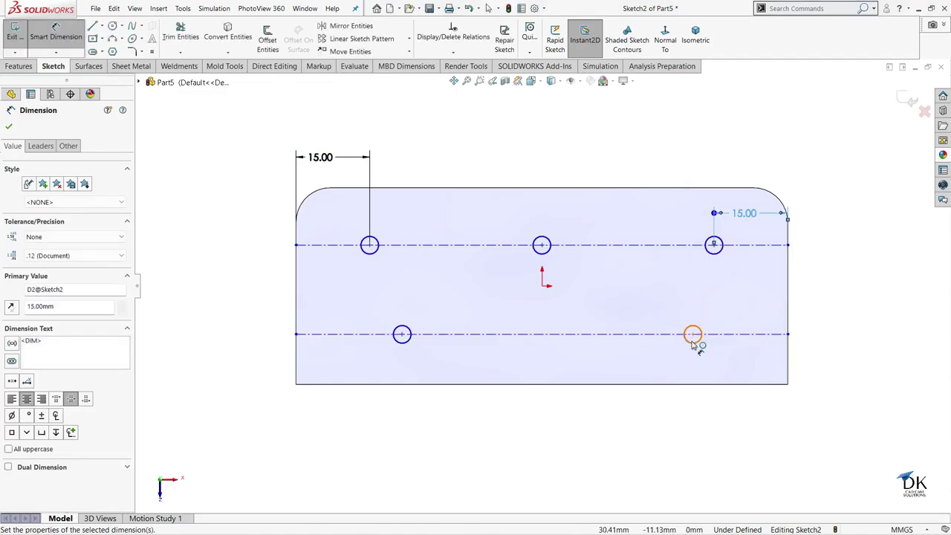
- Dimension the lower circles 32.5 mm from the right edge and 21.5994656 mm from the left
left_click(701, 337)
left_click(789, 347)
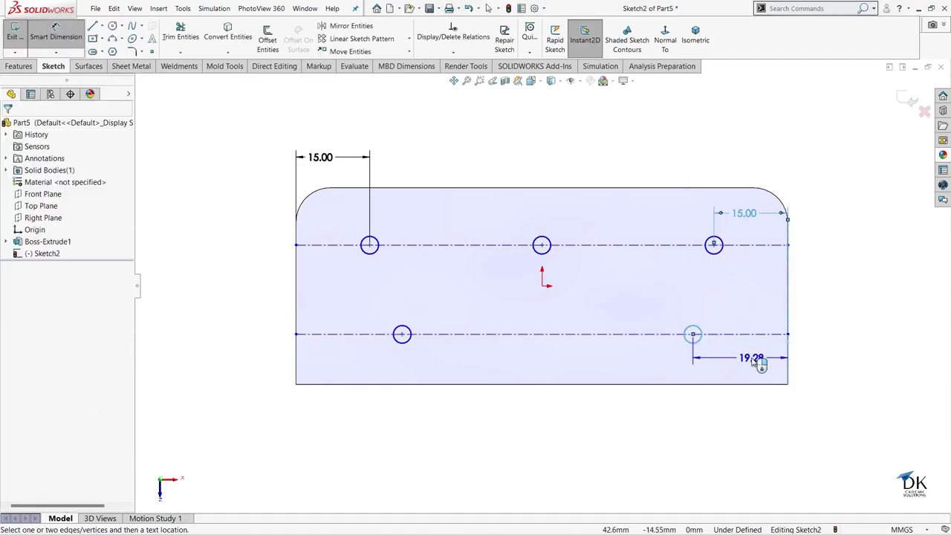
left_click(756, 362)
type("32")
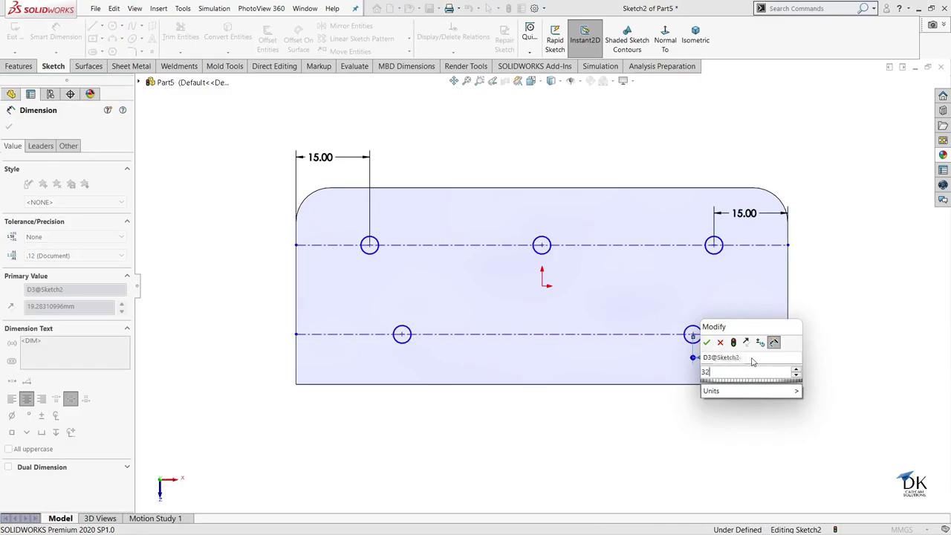
type(".5")
key("Return")
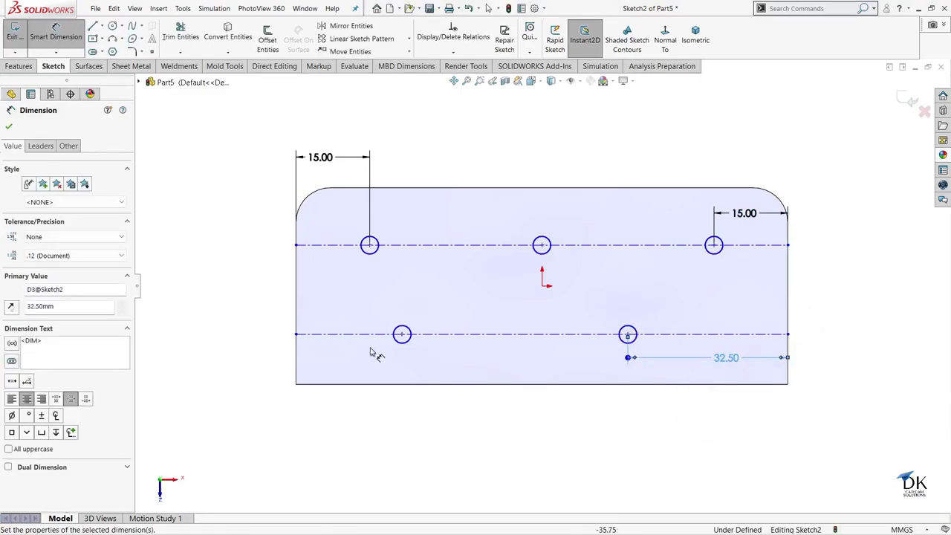
left_click(403, 343)
left_click(297, 349)
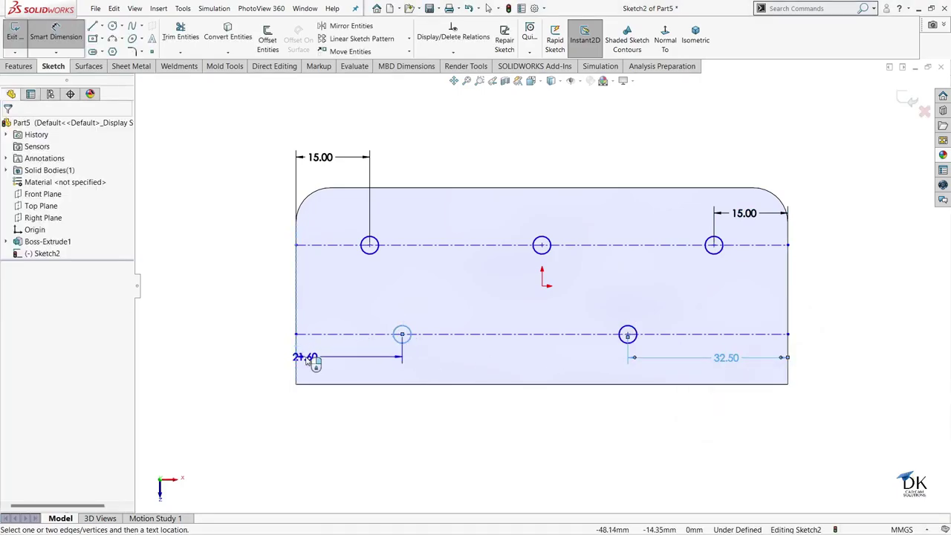
left_click(311, 360)
type("21.5994656mm")
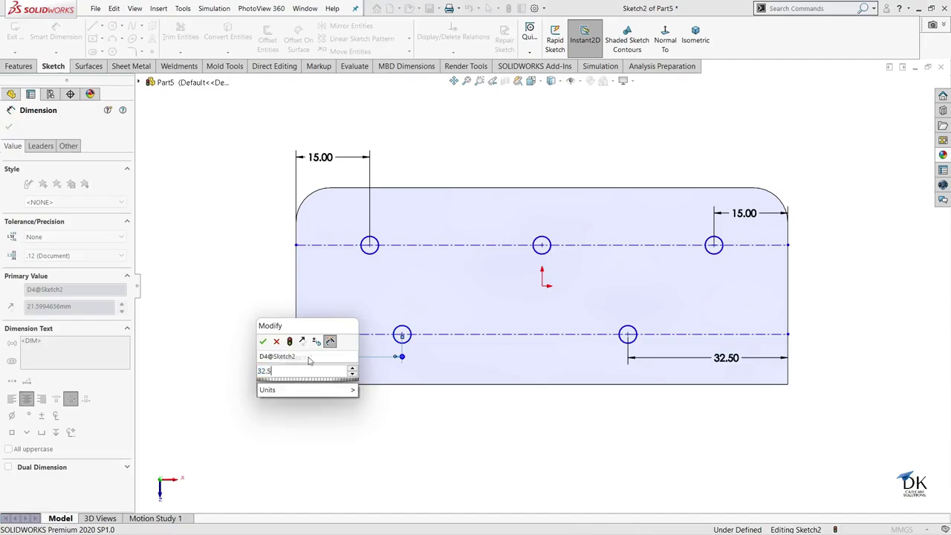
key("Return")
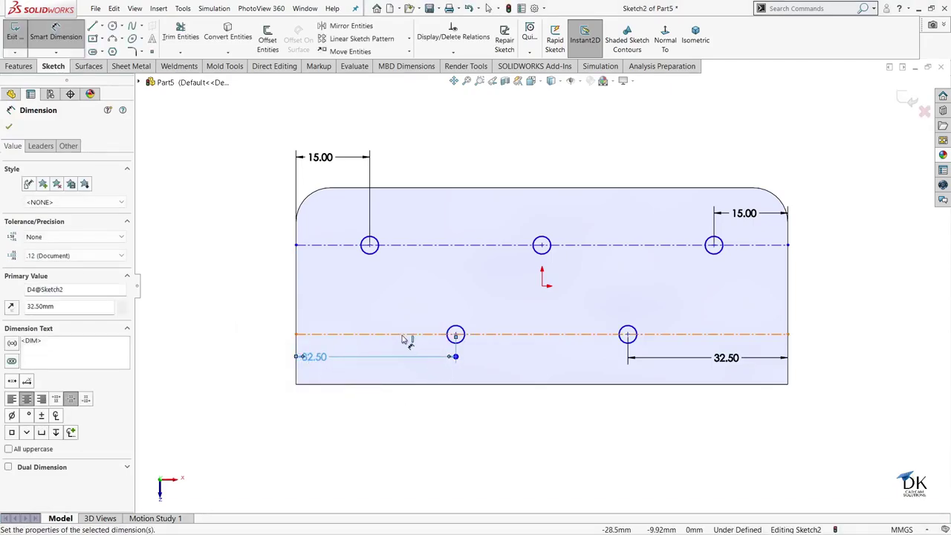
- Place the lower centerline 15 mm above the bottom and the centerlines 15 mm apart
left_click(403, 334)
left_click(402, 384)
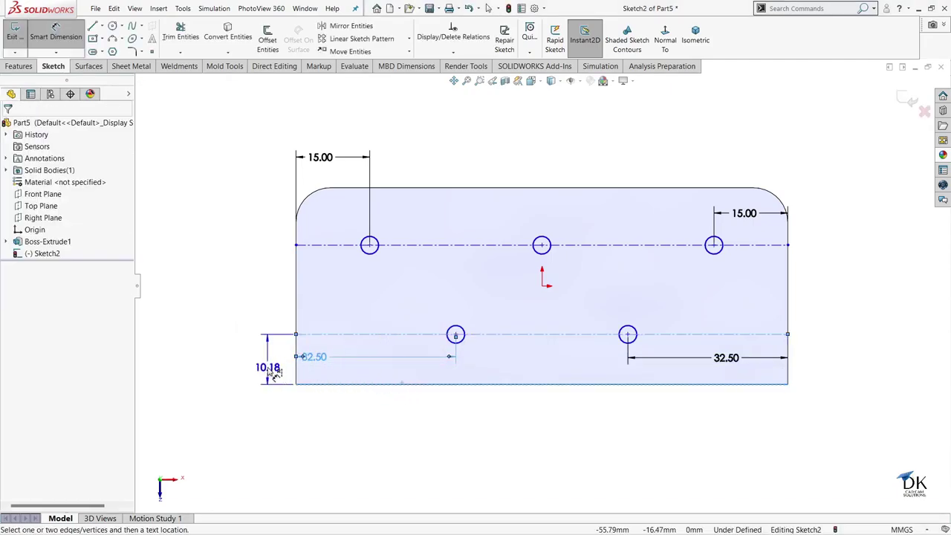
left_click(273, 373)
type("15")
key("Return")
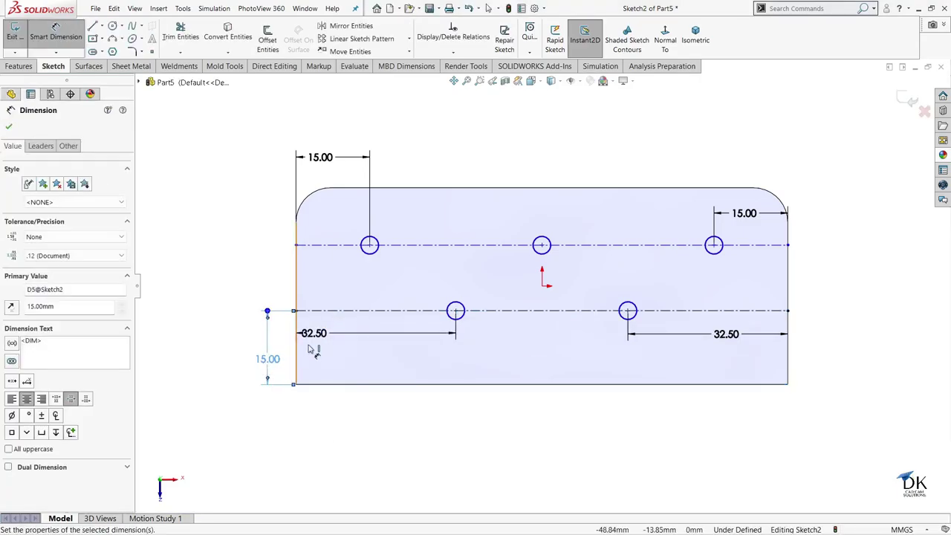
left_click(312, 310)
left_click(309, 244)
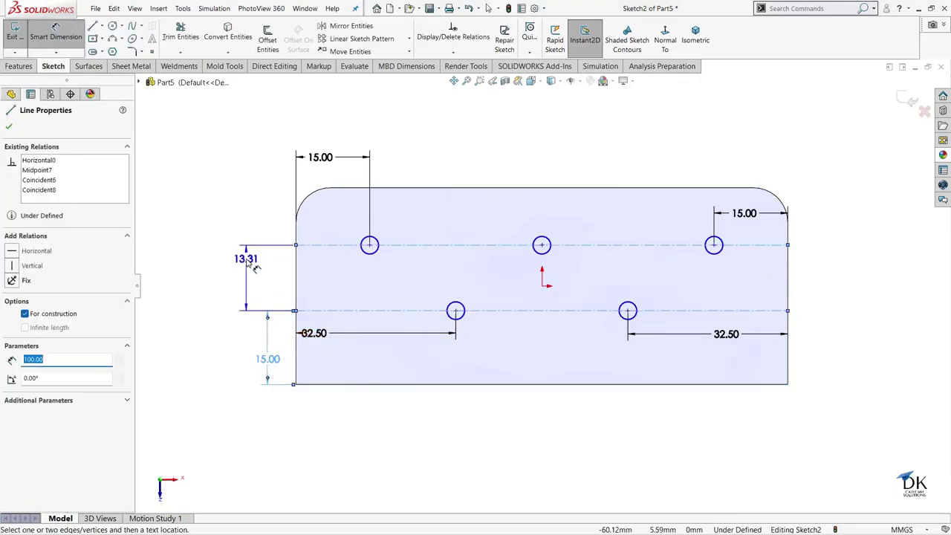
left_click(253, 268)
type("15")
key("Return")
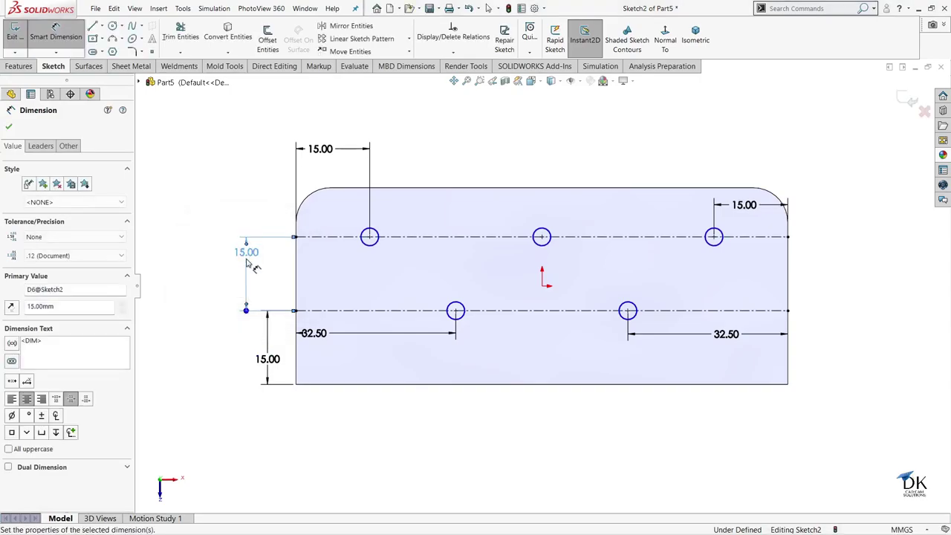
- Set the hole diameter to 6 mm, fully defining the sketch
left_click(380, 237)
left_click(394, 157)
type("6")
key("Return")
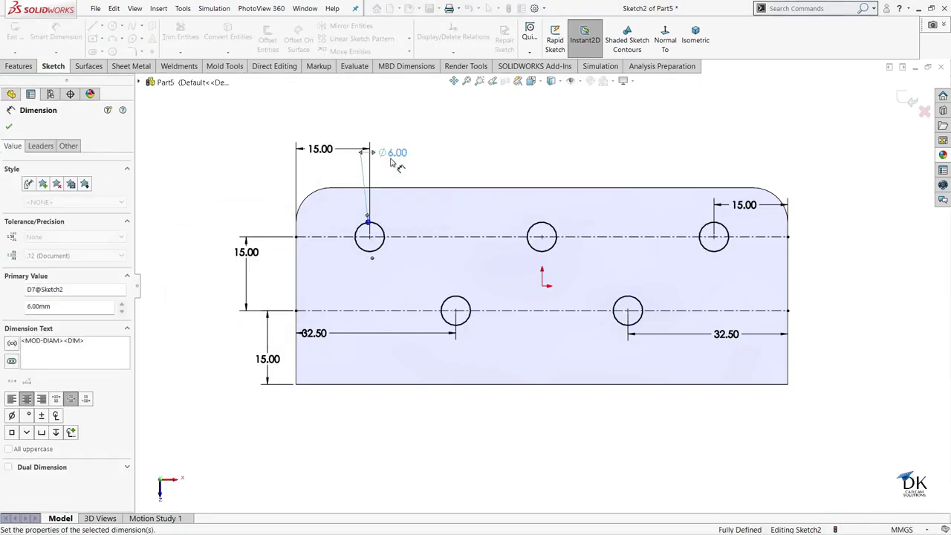
left_click(9, 127)
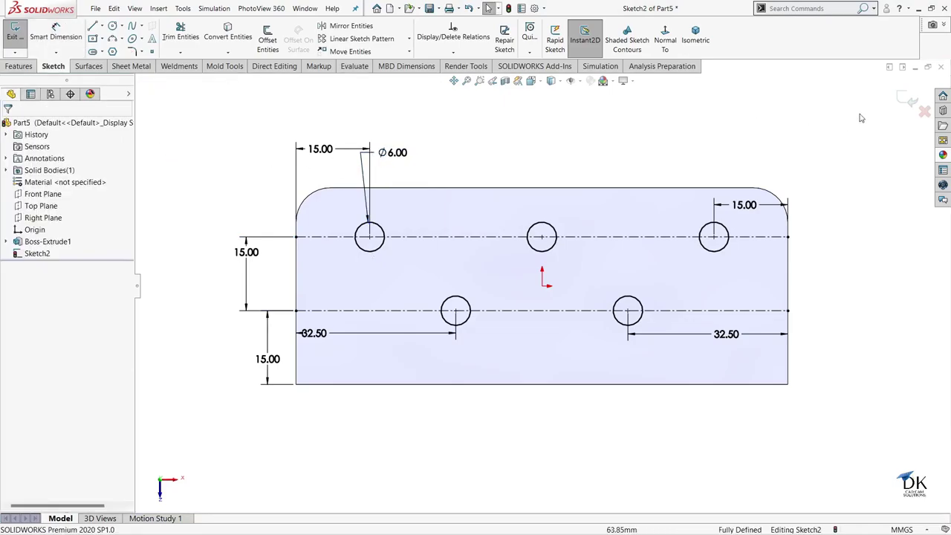
- Cut the Ø6 circles Through All to make five holes, then orbit to a 3D view
left_click(907, 100)
left_click(170, 37)
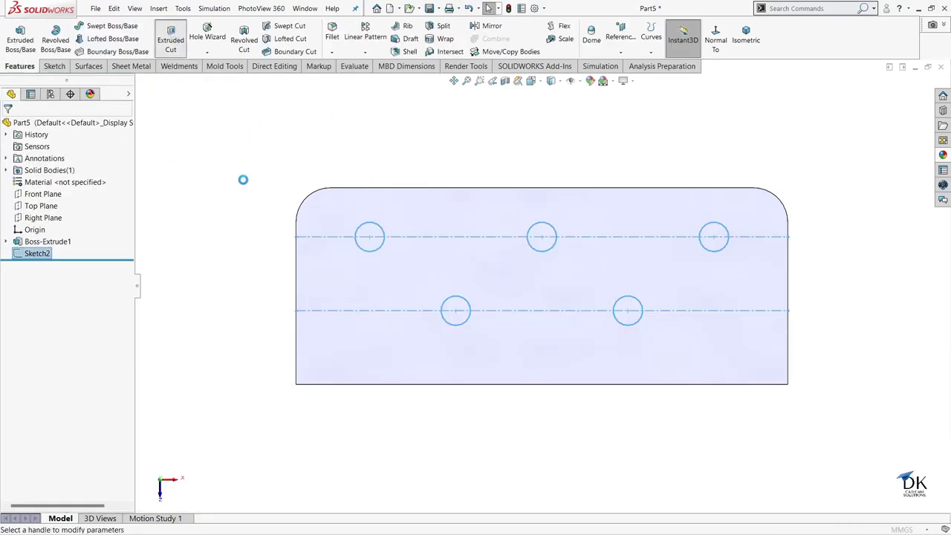
left_click(45, 194)
left_click(37, 212)
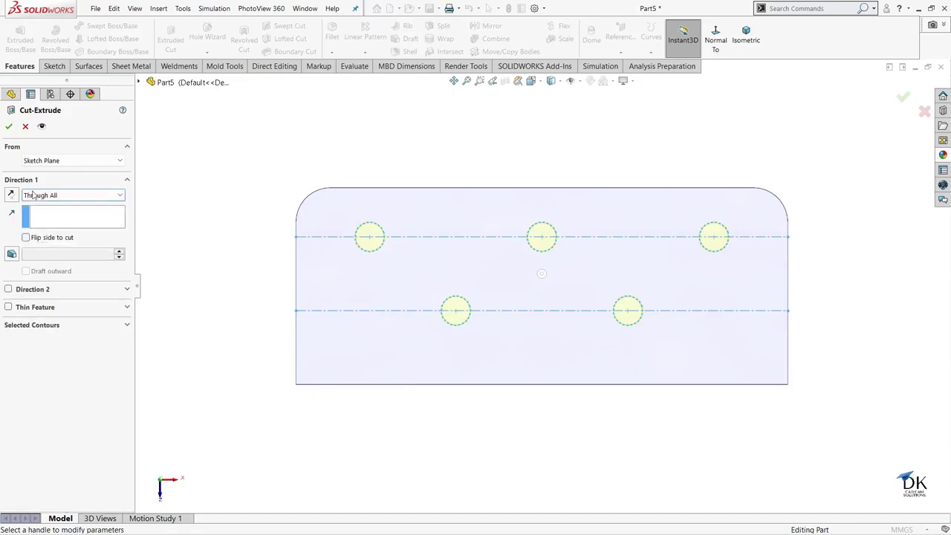
left_click(10, 126)
left_click(379, 135)
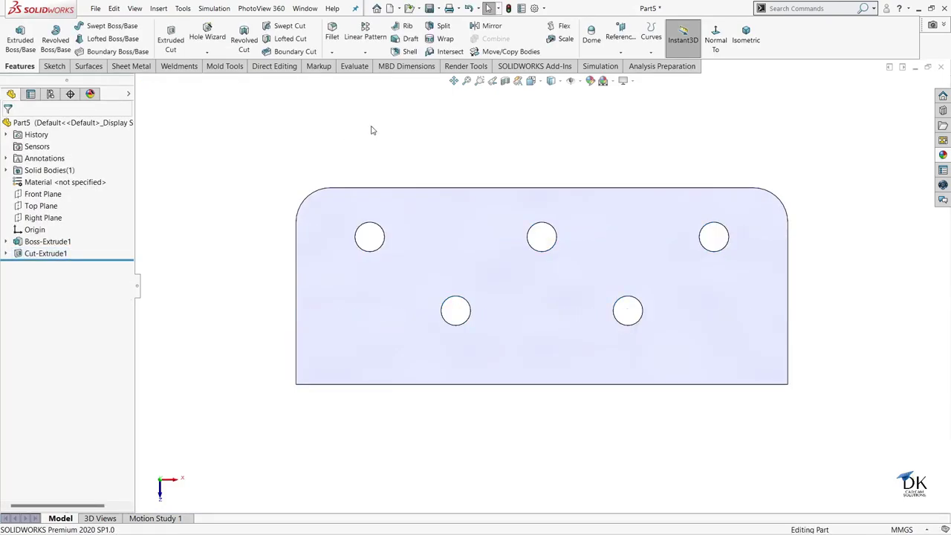
middle_click_drag(371, 130, 344, 119)
- Apply a 1.5 mm × 45° chamfer to the three top and two bottom hole edges
left_click(332, 52)
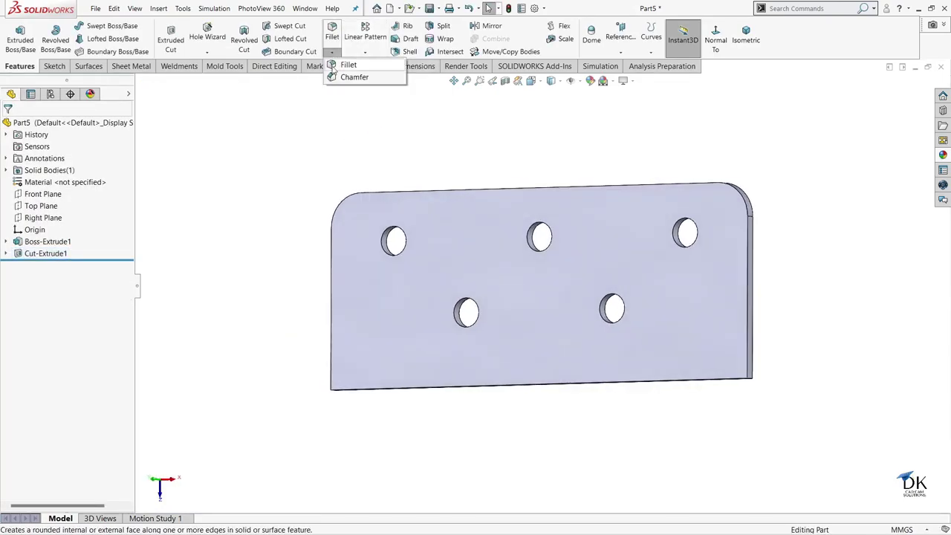
left_click(349, 76)
left_click(387, 235)
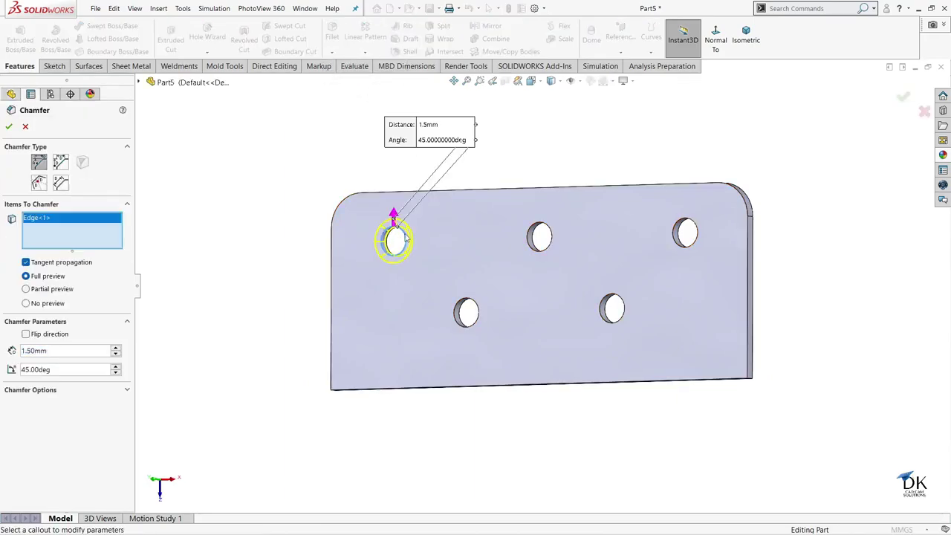
left_click(538, 227)
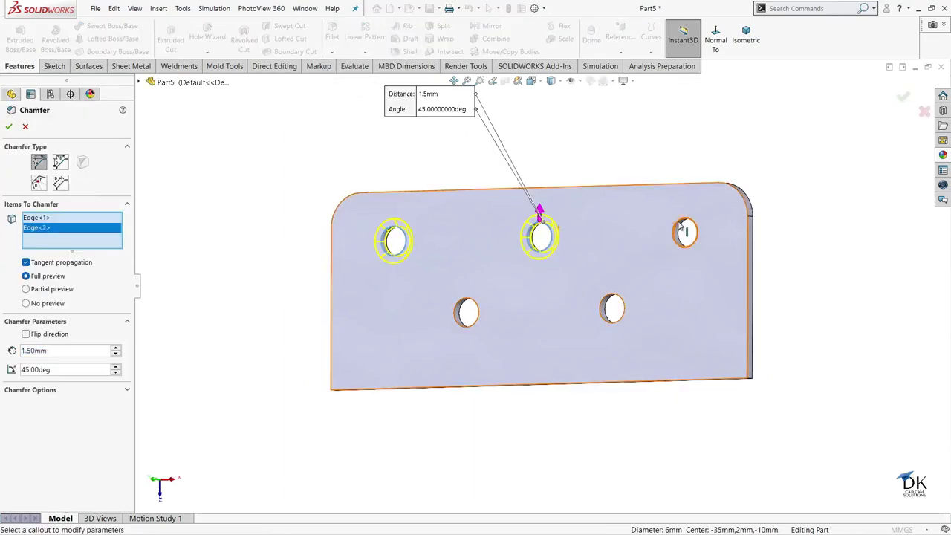
left_click(680, 227)
left_click(466, 304)
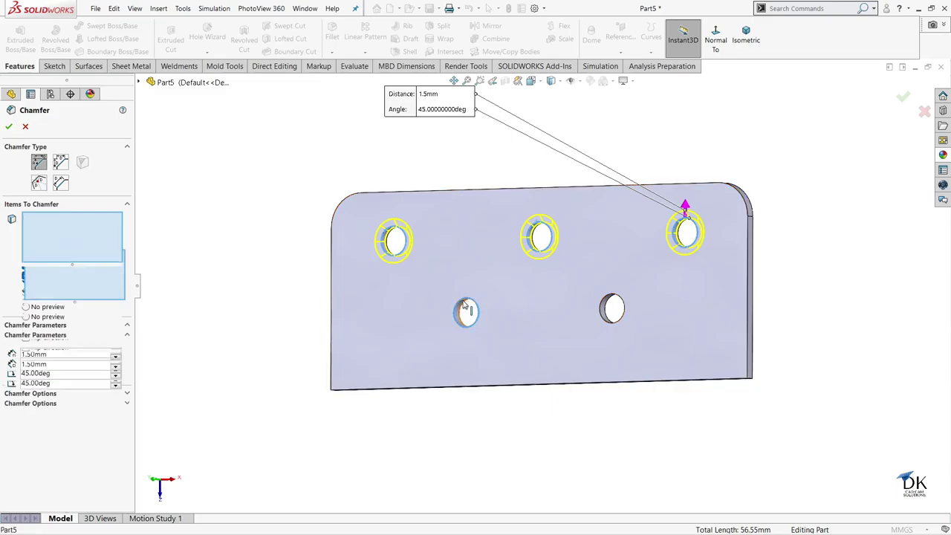
left_click(607, 301)
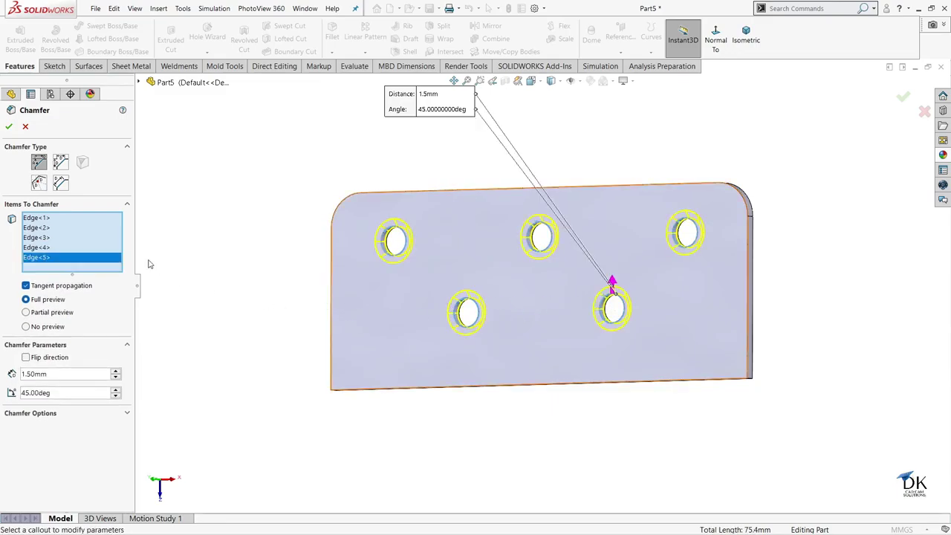
left_click(8, 126)
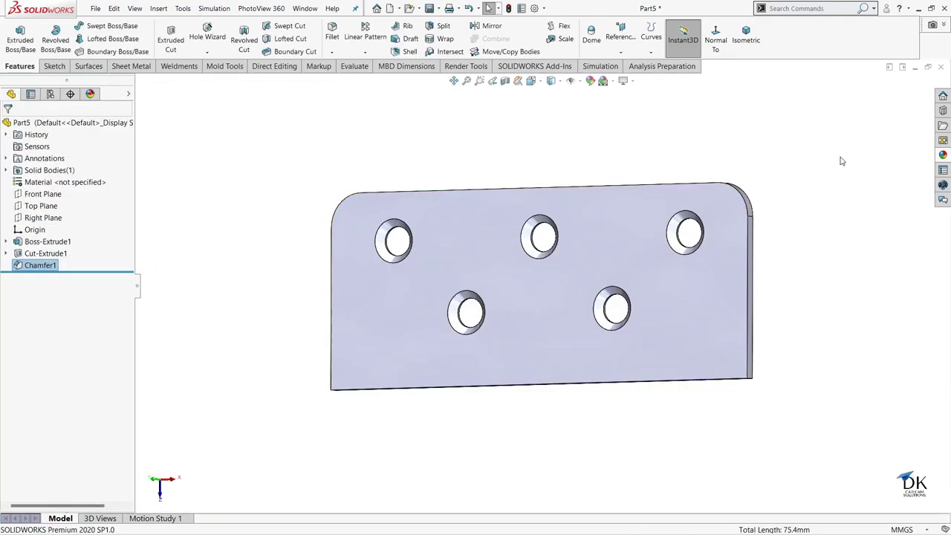
mouse_move(840, 159)
middle_mouse_down()
mouse_move(730, 251)
mouse_move(760, 329)
mouse_move(734, 167)
mouse_move(713, 152)
middle_mouse_up()
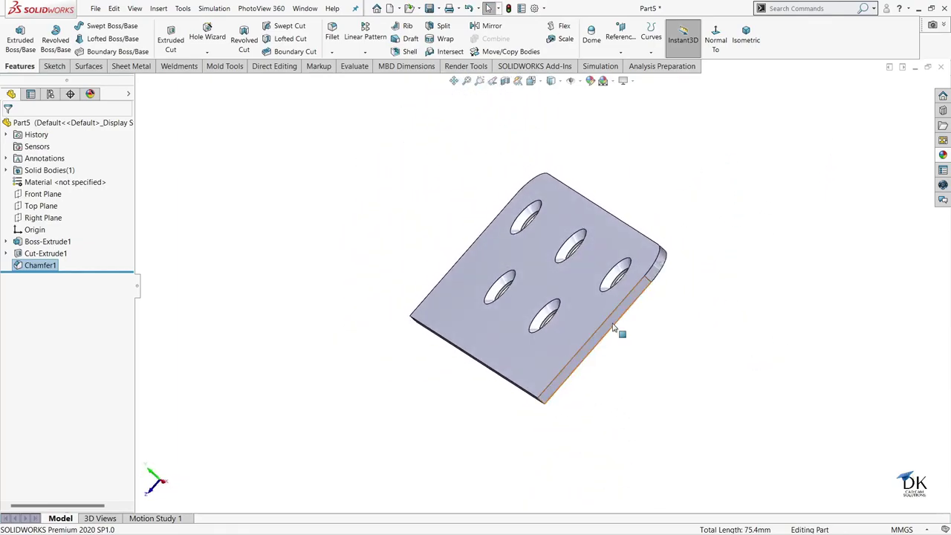
- Start a sketch on the plate's narrow side face, viewed normal and zoomed out
left_click(614, 327)
left_click(656, 296)
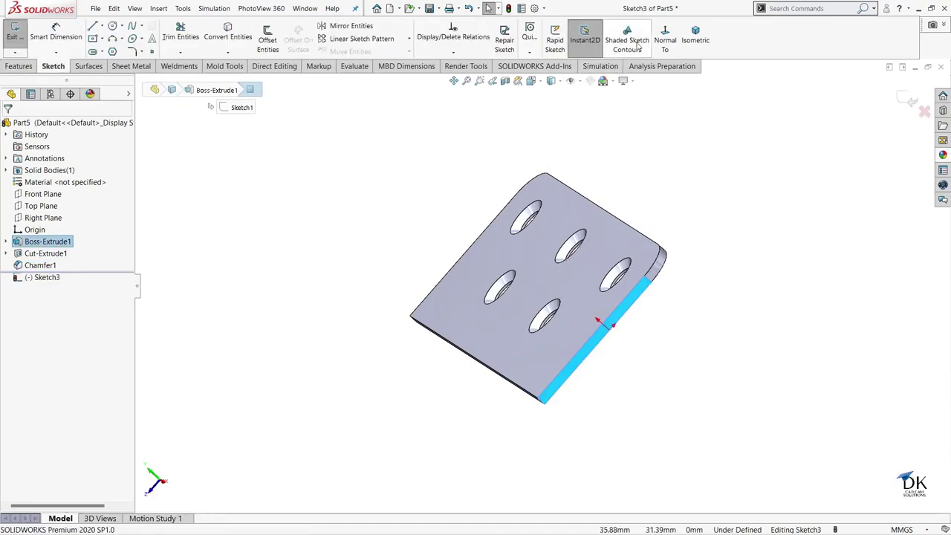
left_click(666, 41)
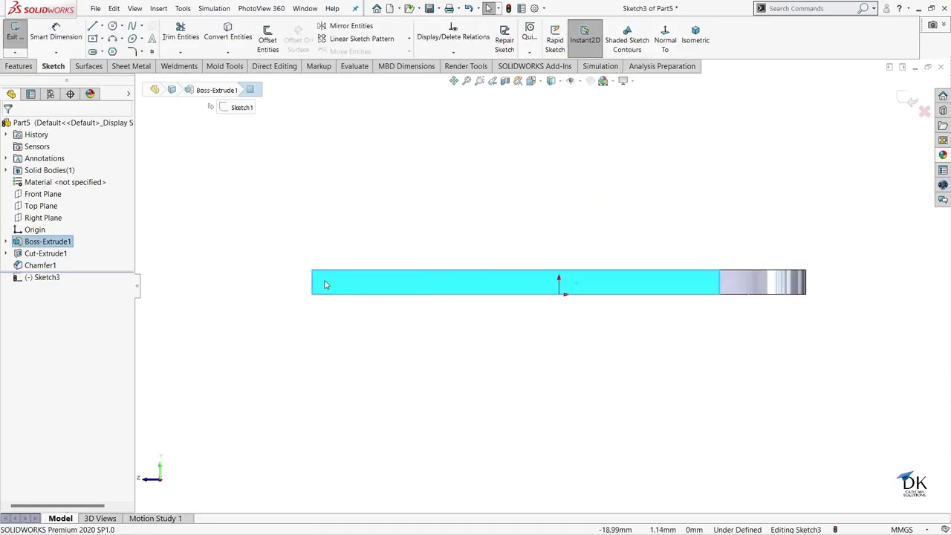
scroll(251, 273, "down", 1)
scroll(268, 273, "down", 1)
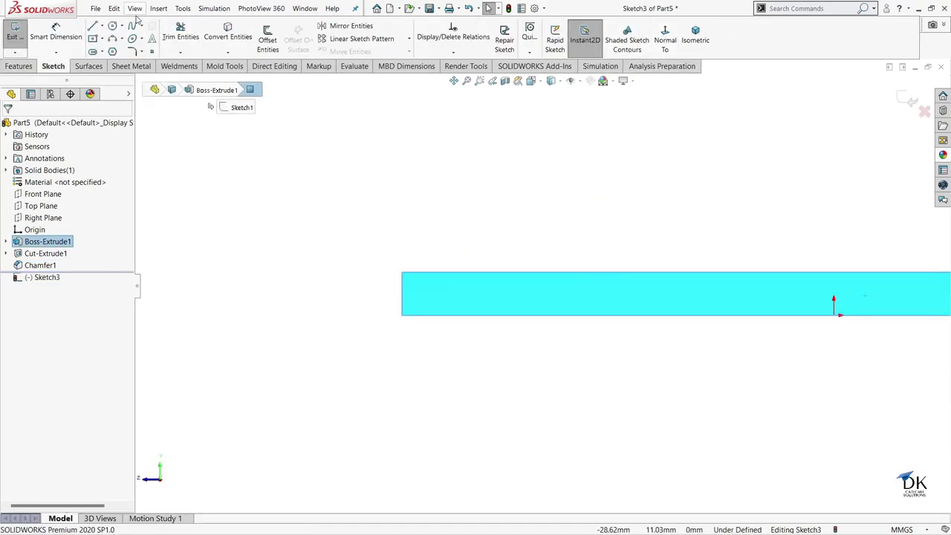
- Draw two concentric circles to the left of the bar
left_click(112, 26)
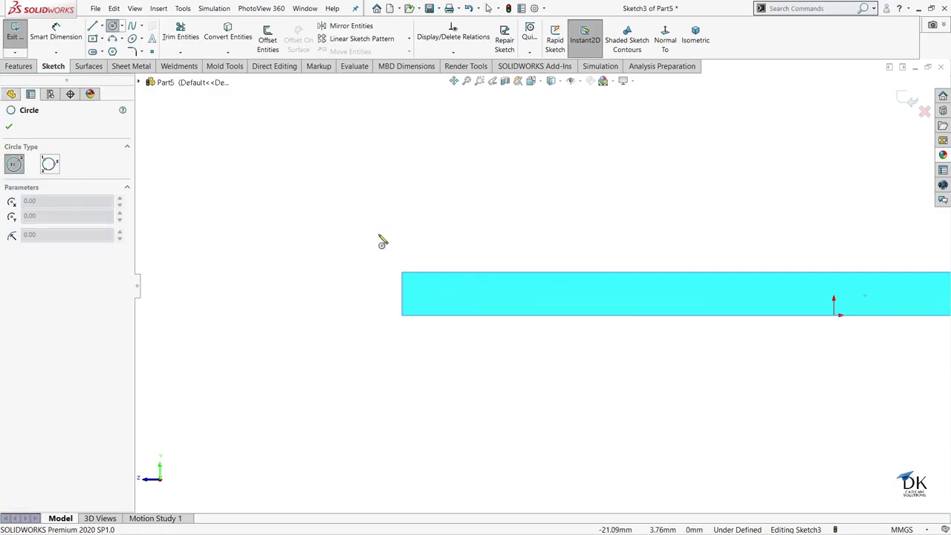
left_click(288, 242)
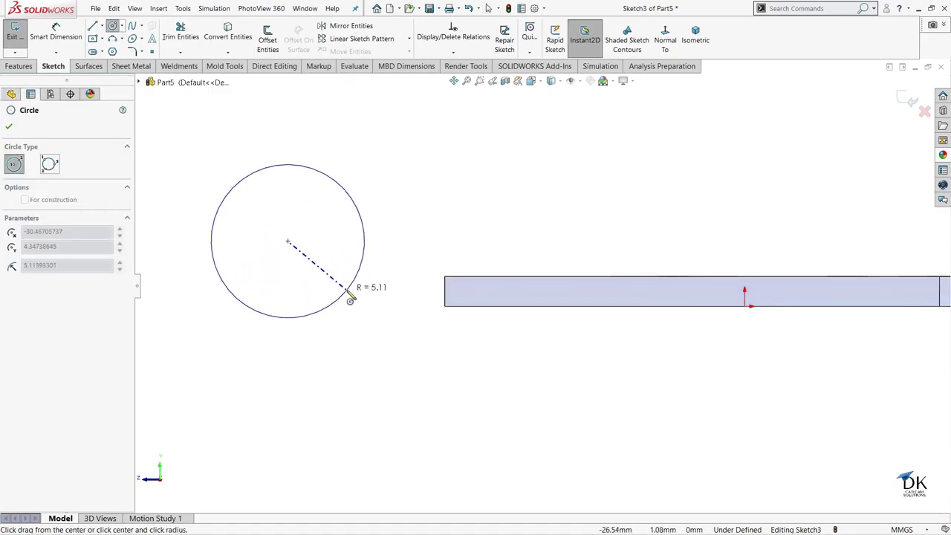
left_click(331, 282)
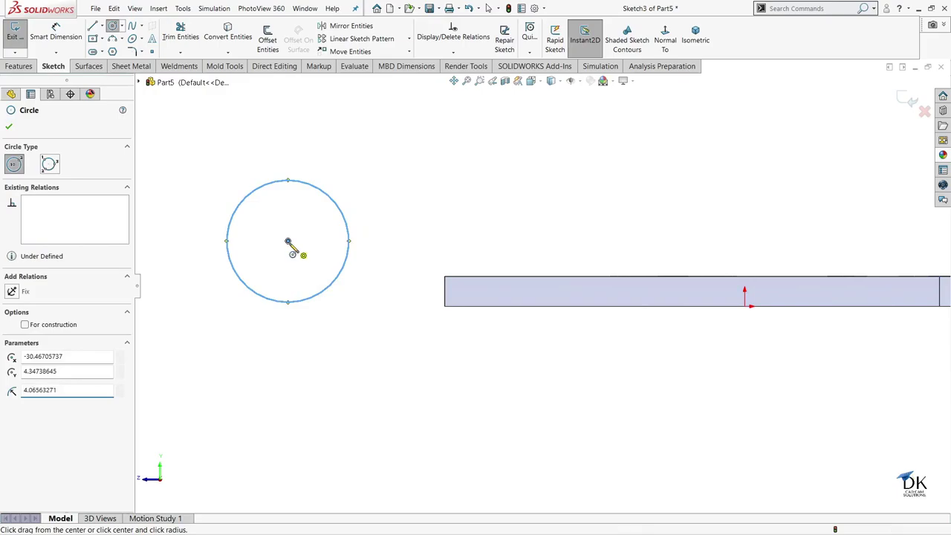
left_click(288, 241)
left_click(364, 300)
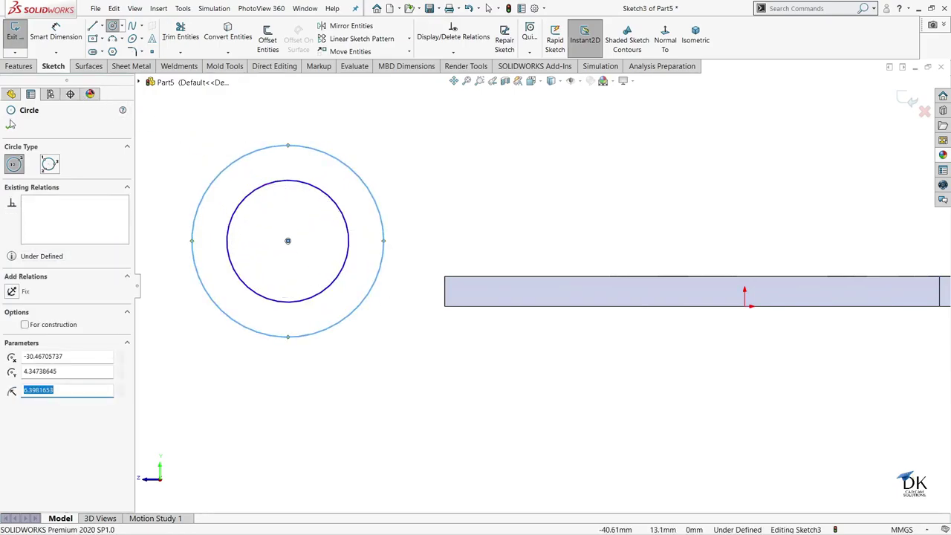
left_click(56, 33)
- Dimension the inner circle Ø6 and the outer circle Ø10
left_click(311, 185)
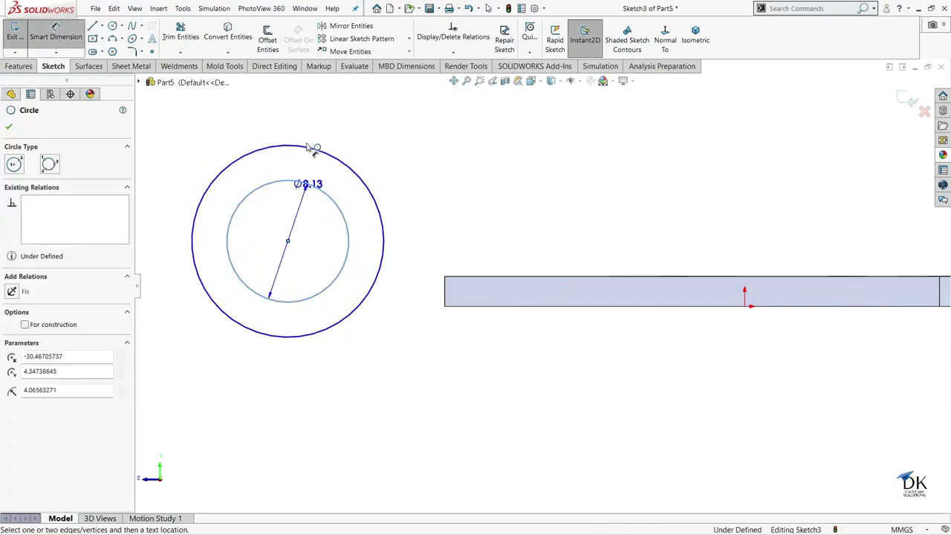
left_click(308, 123)
type("6")
key("Return")
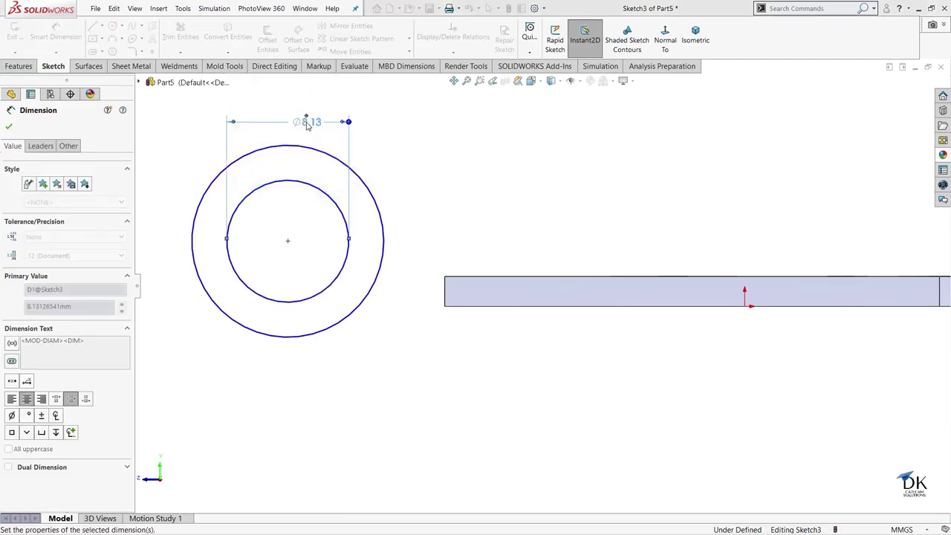
left_click(305, 148)
left_click(294, 110)
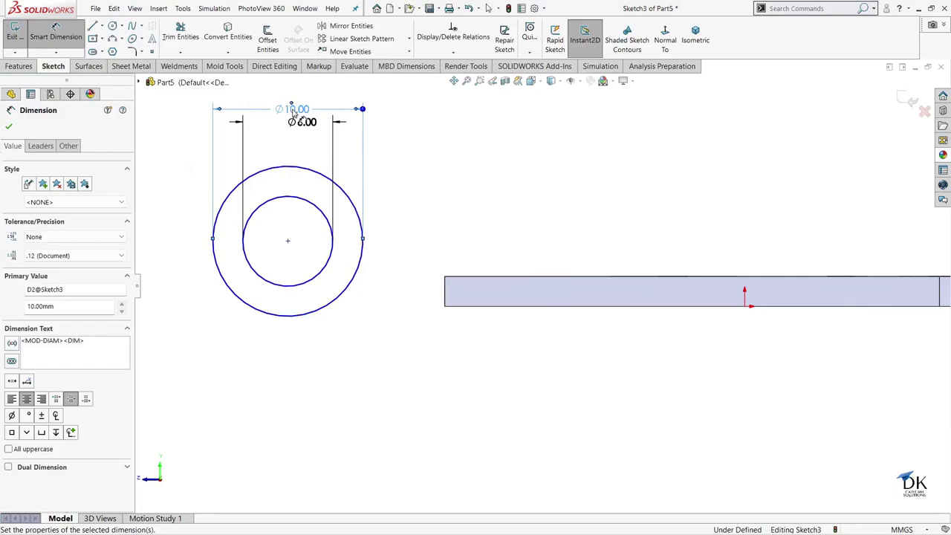
- Locate the circles' centre 2.5 mm vertically and 5 mm horizontally from the bar's corner
left_click(289, 243)
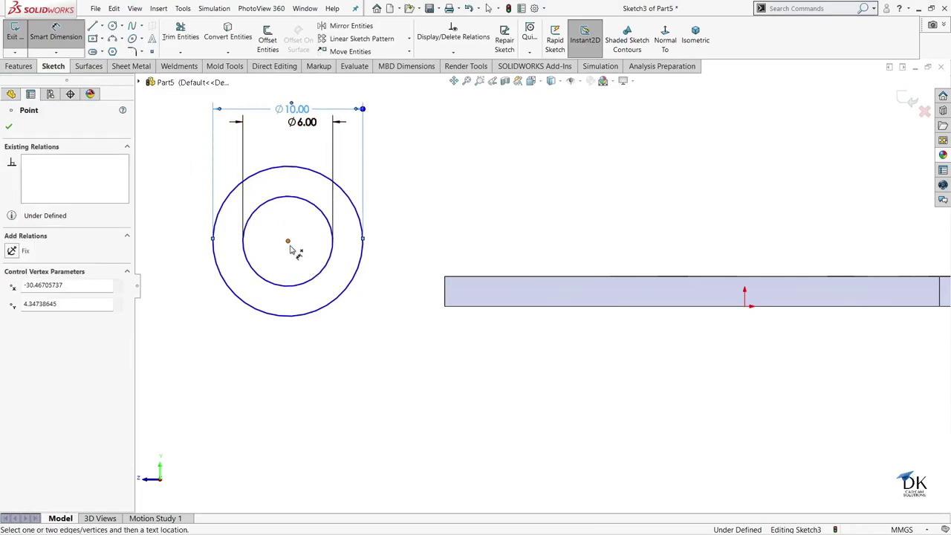
left_click(468, 315)
left_click(390, 316)
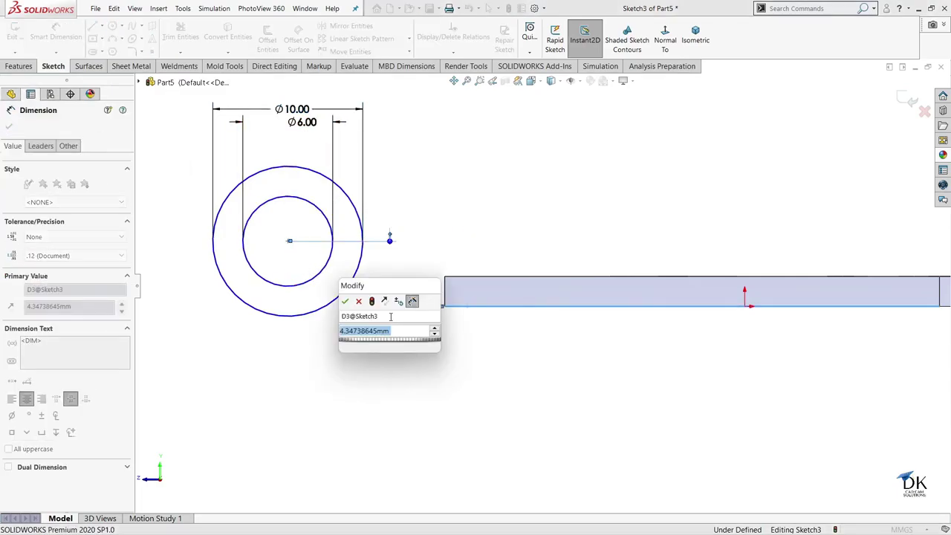
type("2.5")
key("Return")
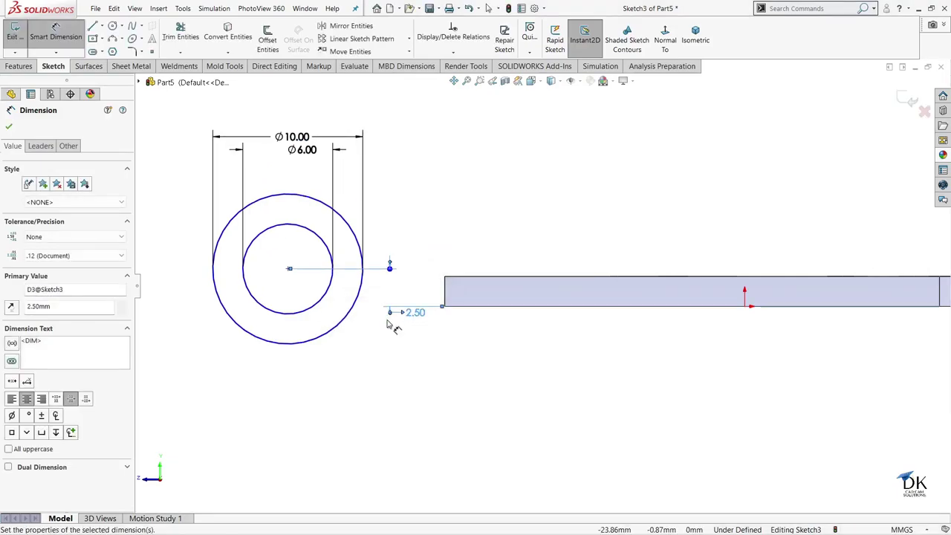
left_click(289, 270)
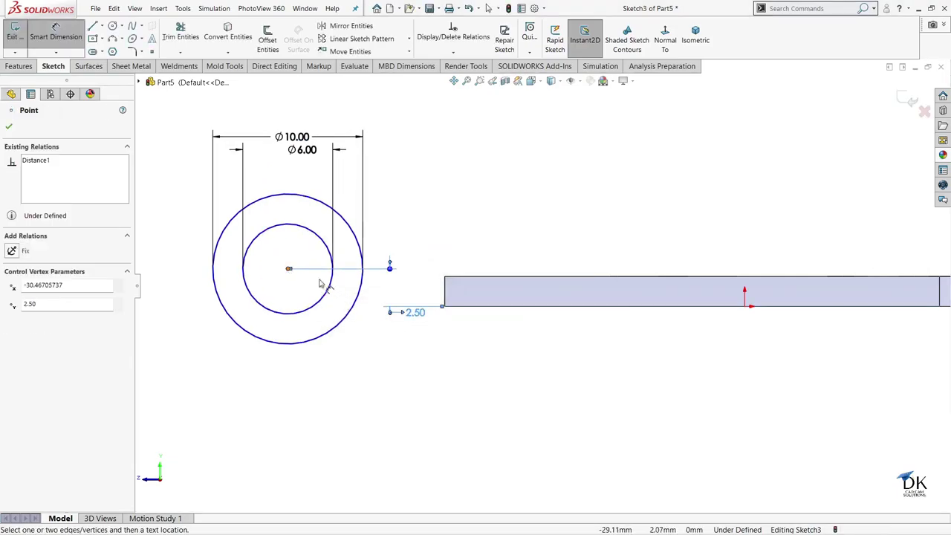
left_click(446, 296)
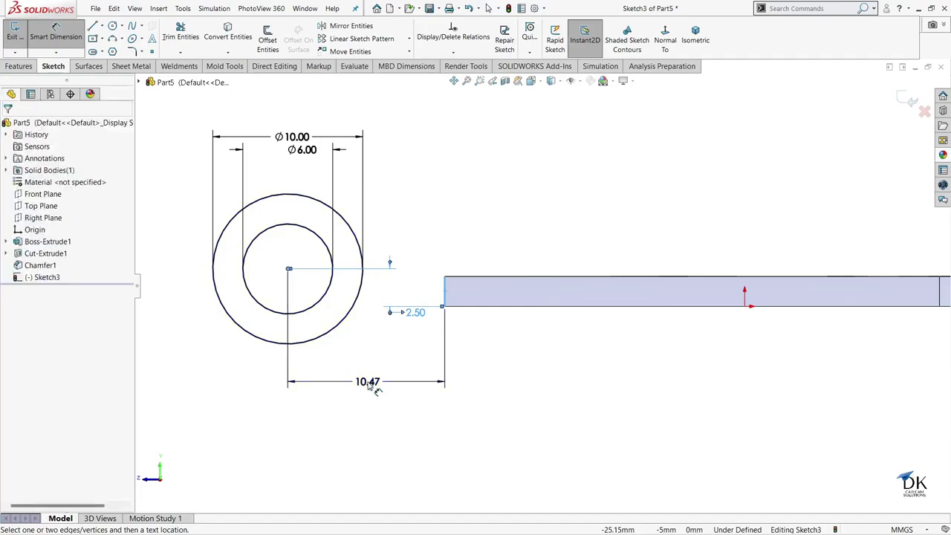
left_click(370, 385)
type("5")
key("Return")
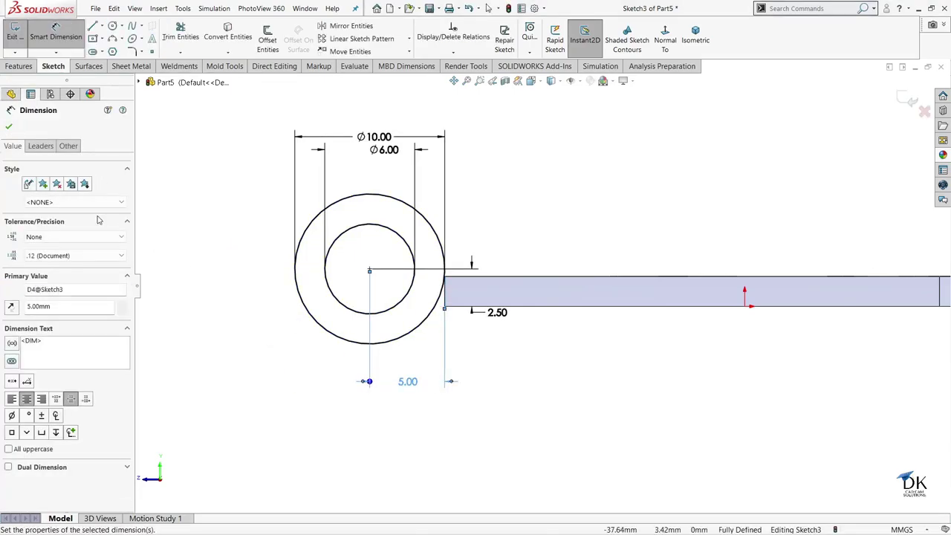
left_click(9, 126)
scroll(476, 349, "down", 2)
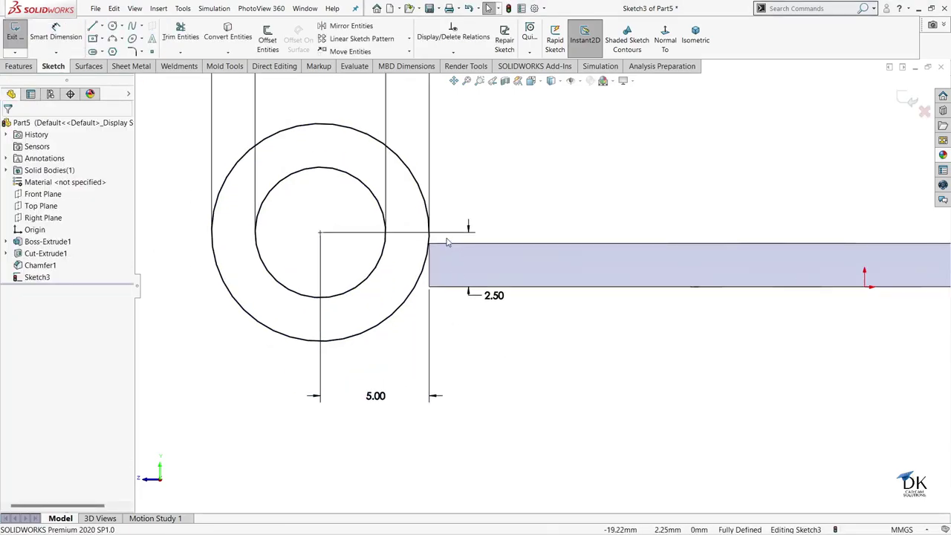
- Draw short lines joining the outer circle and plate corner to the inner circle at top and bottom
left_click(92, 28)
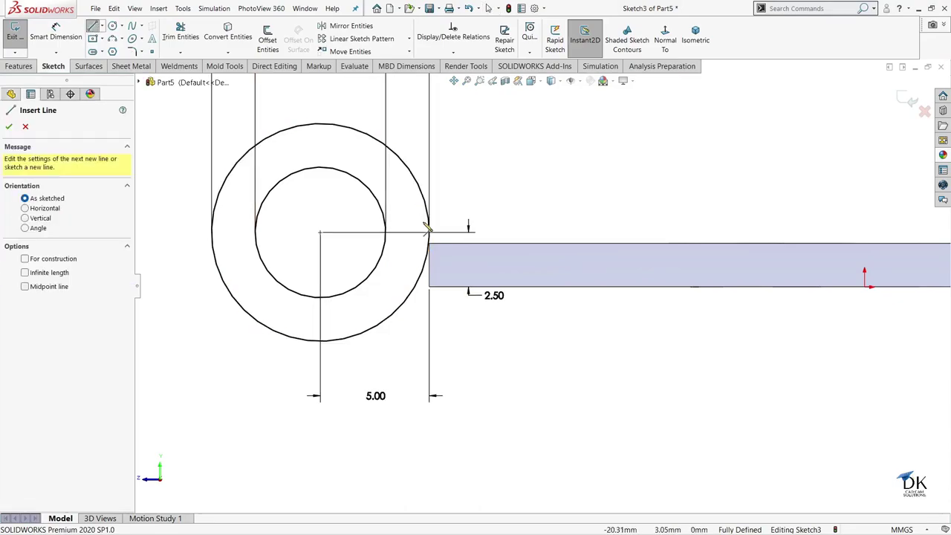
left_click(429, 234)
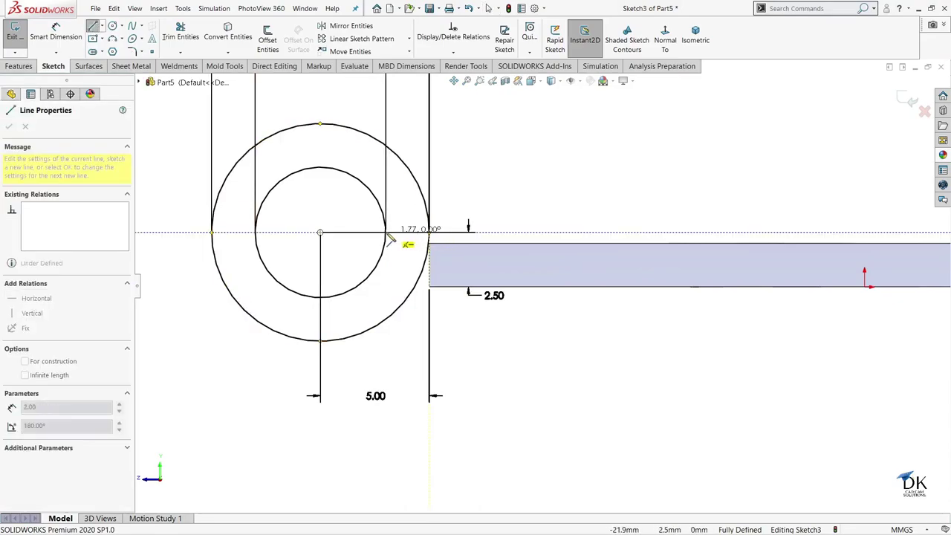
left_click(384, 232)
right_click(451, 159)
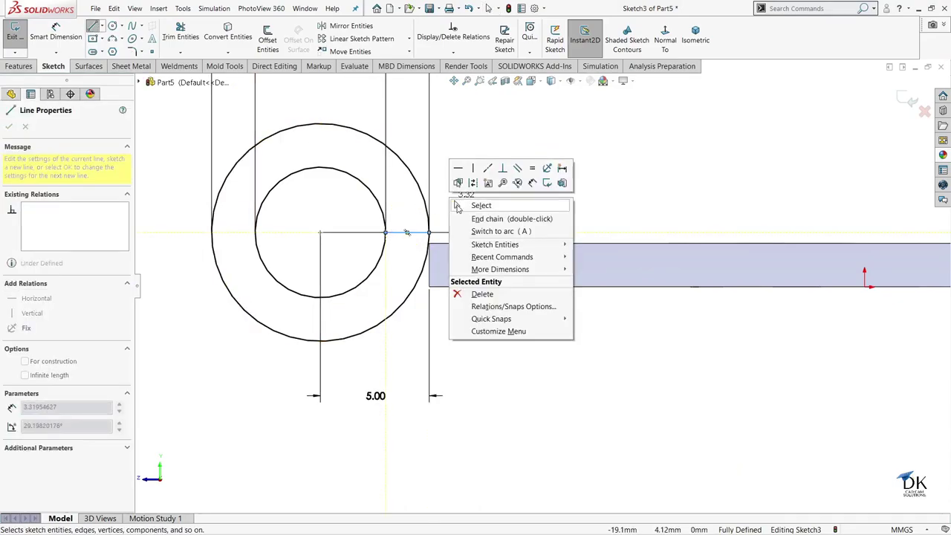
left_click(465, 168)
left_click(92, 27)
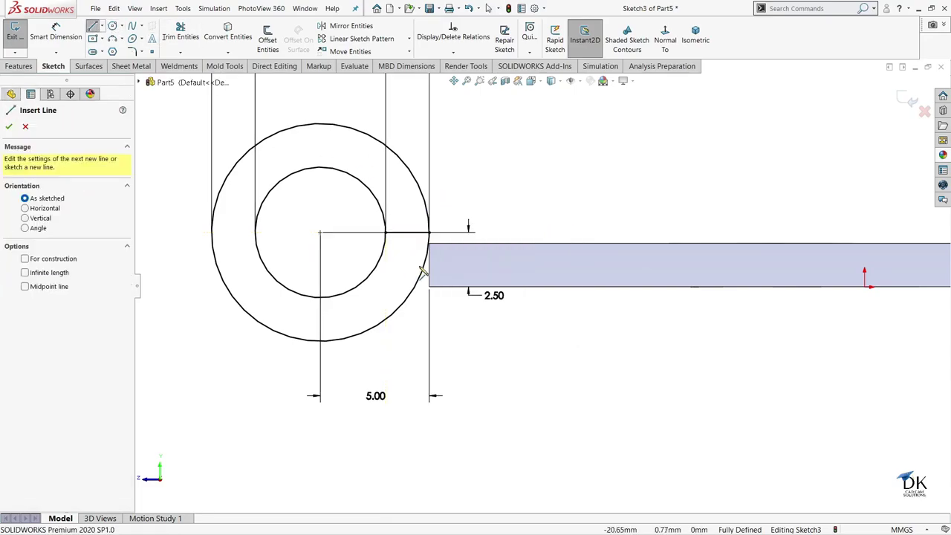
left_click(428, 245)
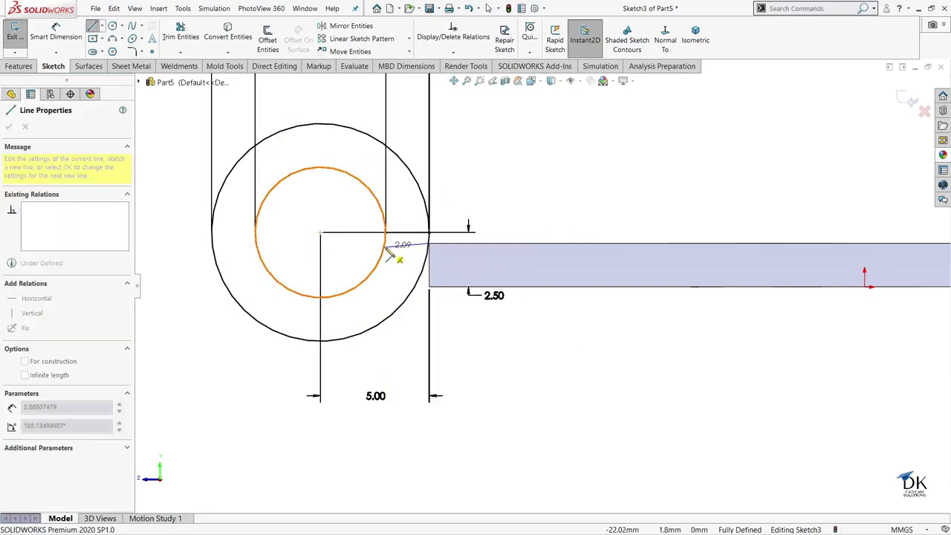
left_click(386, 245)
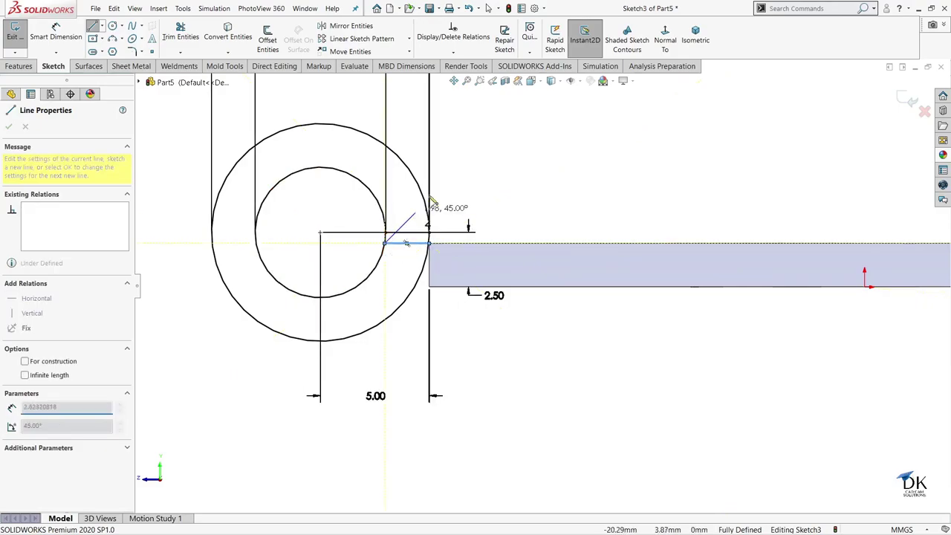
right_click(447, 132)
left_click(465, 180)
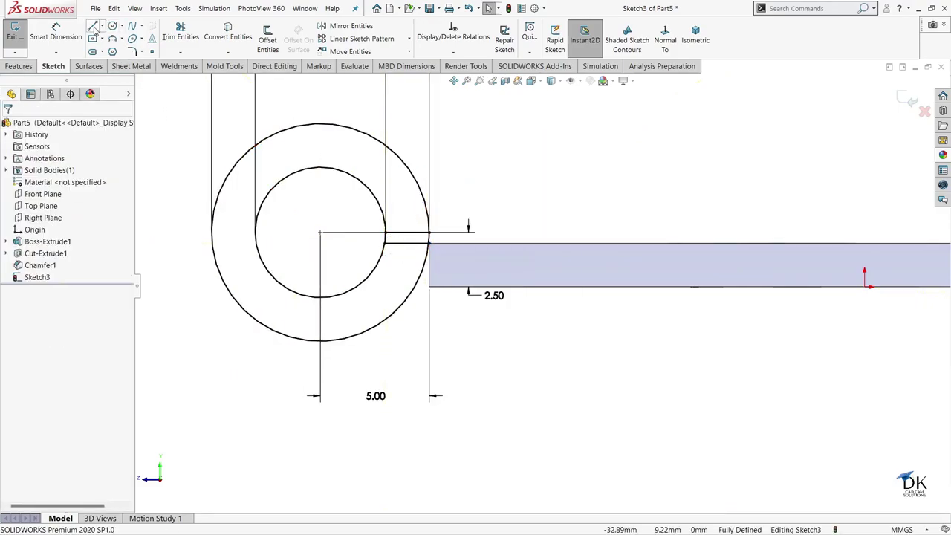
- Draw a line along the plate edge from its upper to lower corner, then delete the stray diagonal line
left_click(93, 28)
scroll(416, 297, "down", 2)
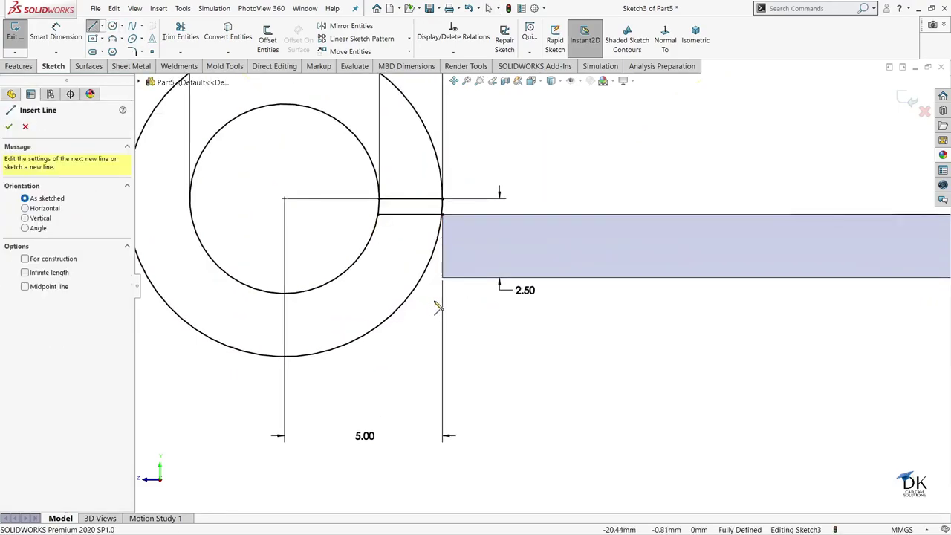
left_click(443, 215)
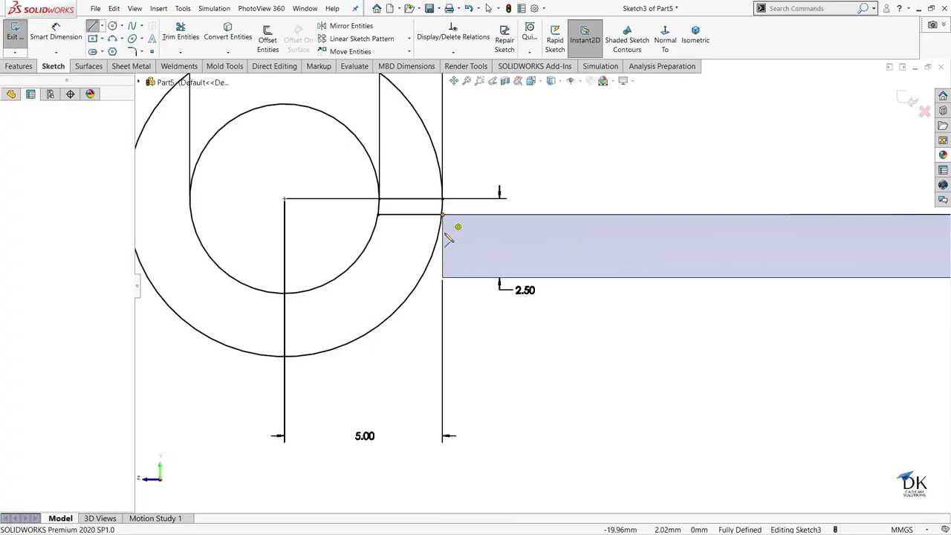
left_click(442, 280)
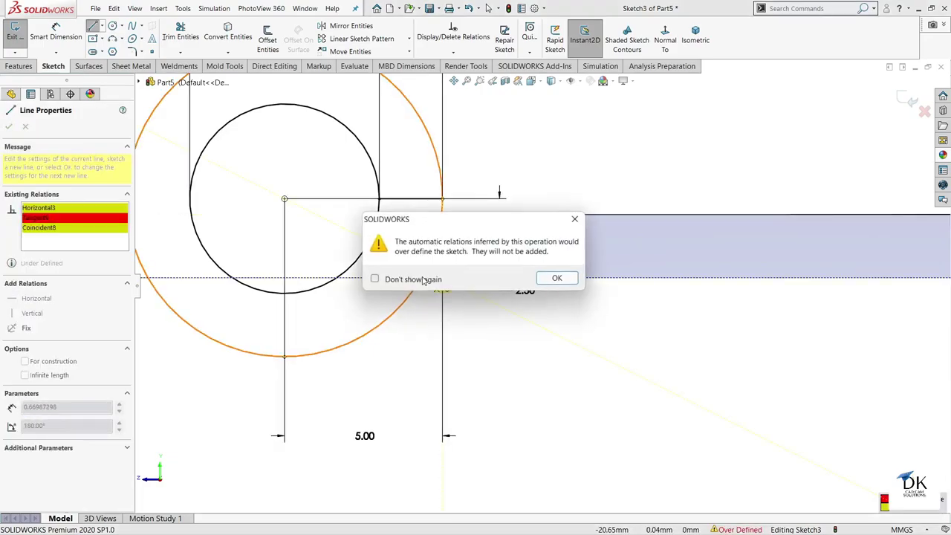
left_click(575, 219)
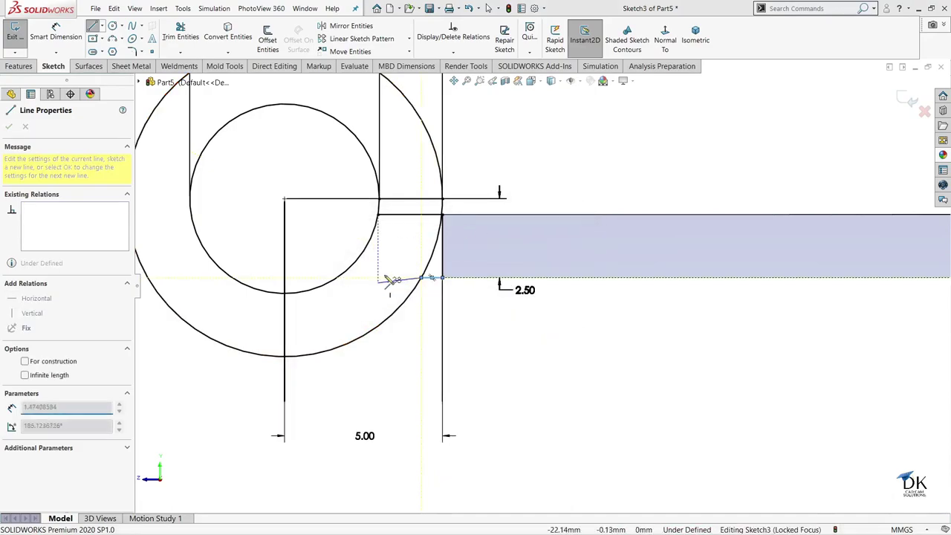
left_click(530, 199)
right_click(530, 199)
left_click(557, 179)
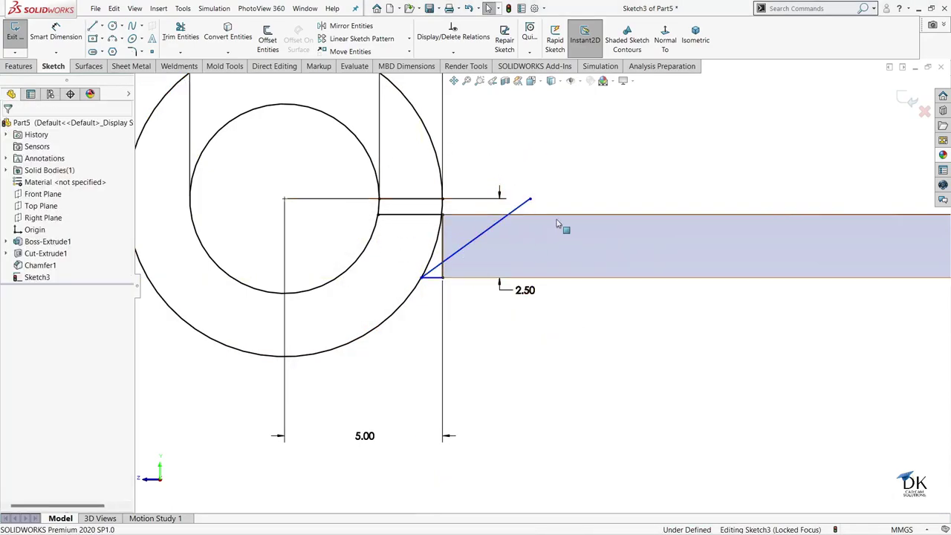
left_click(520, 207)
key("Delete")
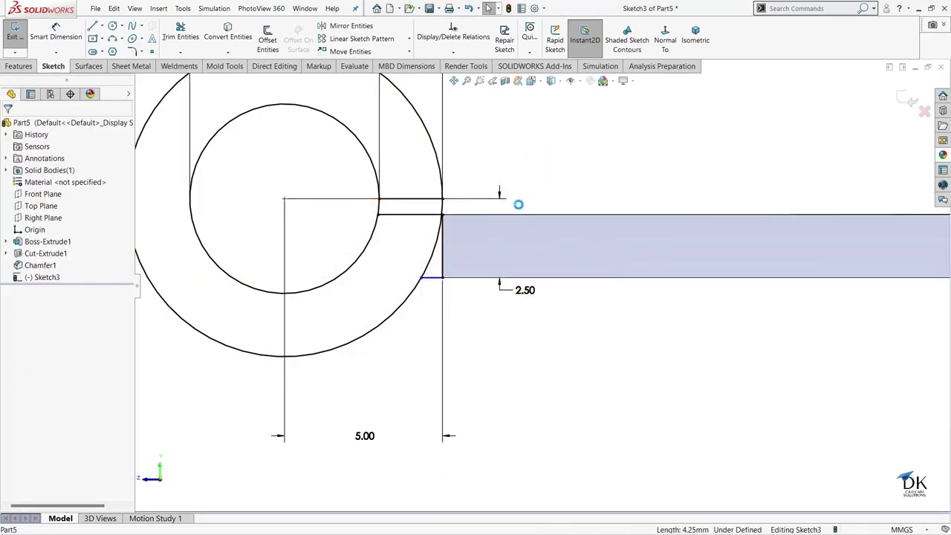
- Trim the inner and outer circle arcs out of the slot
left_click(181, 35)
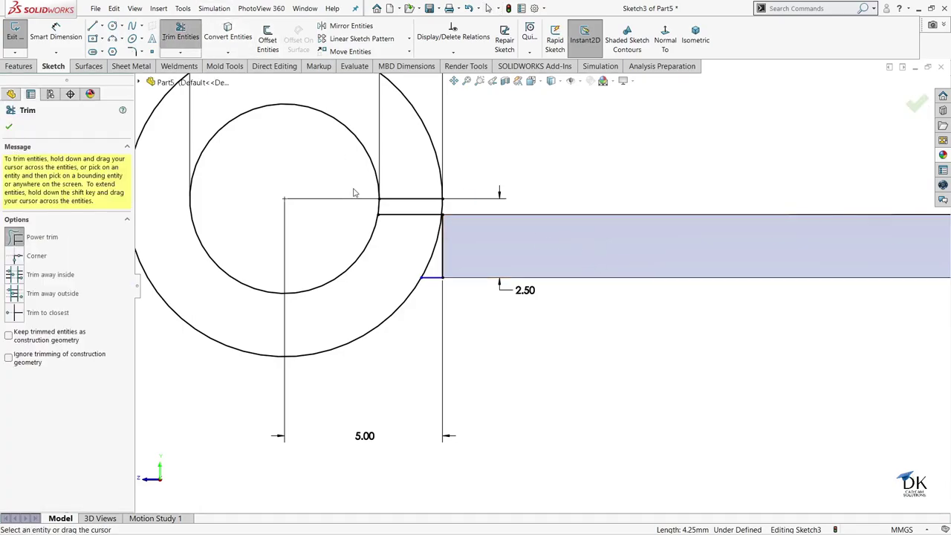
left_click_drag(358, 207, 451, 209)
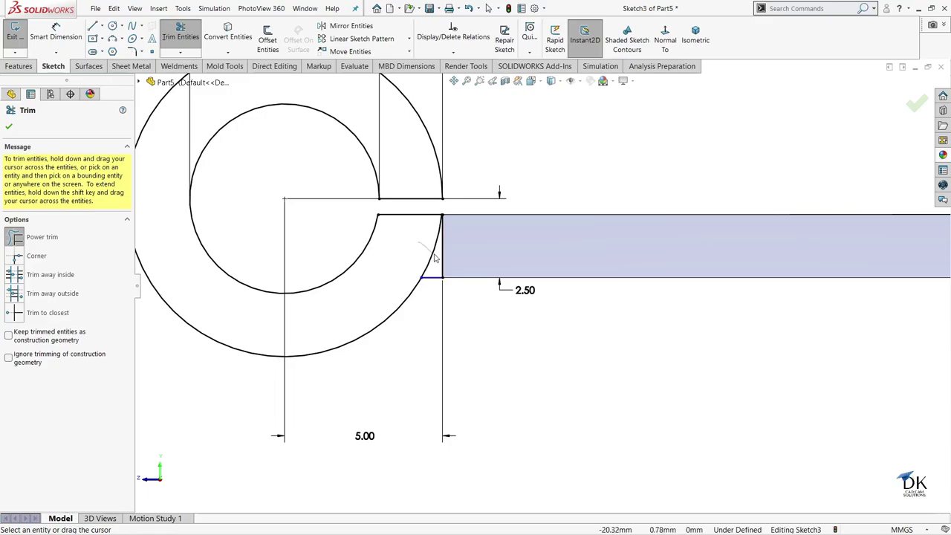
left_click_drag(436, 258, 446, 260)
scroll(501, 249, "up", 2)
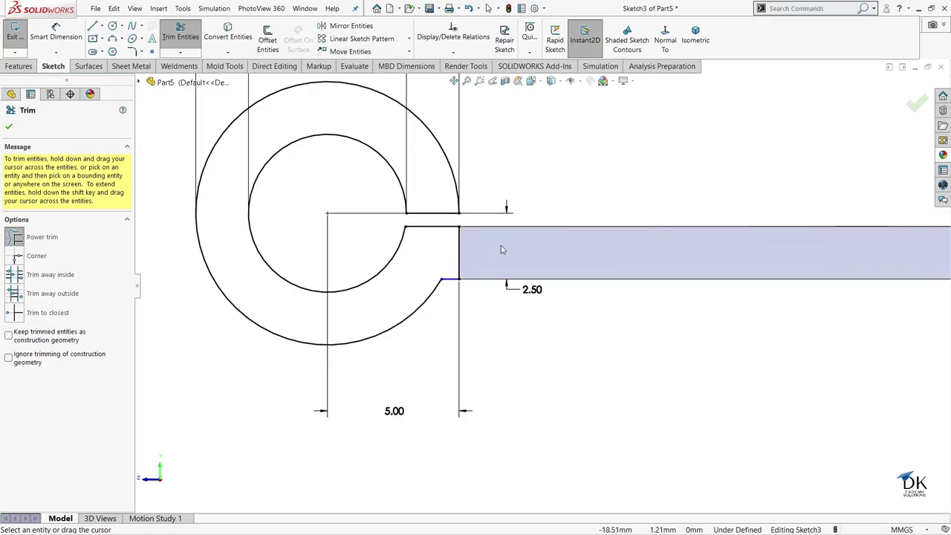
left_click(8, 127)
- Round the inner slot corner with a 1 mm sketch fillet
left_click(131, 51)
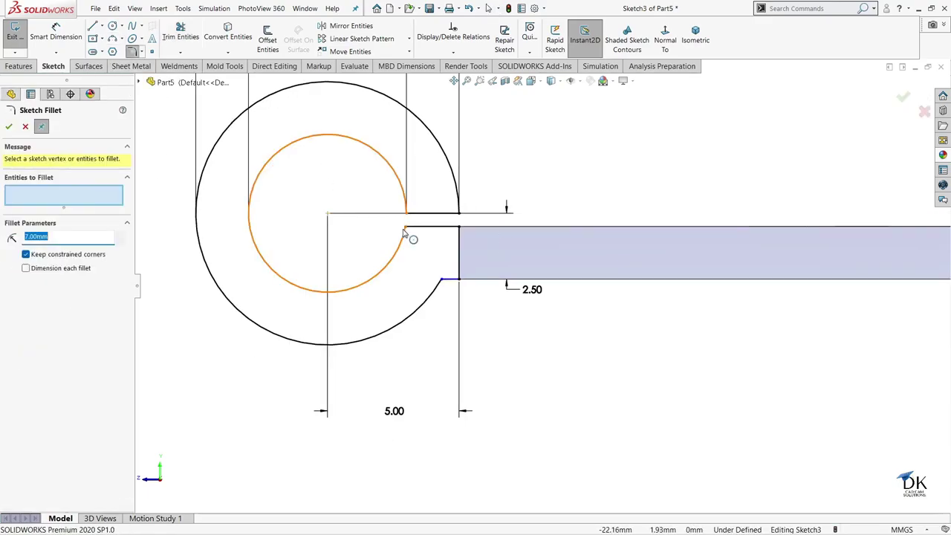
left_click(403, 232)
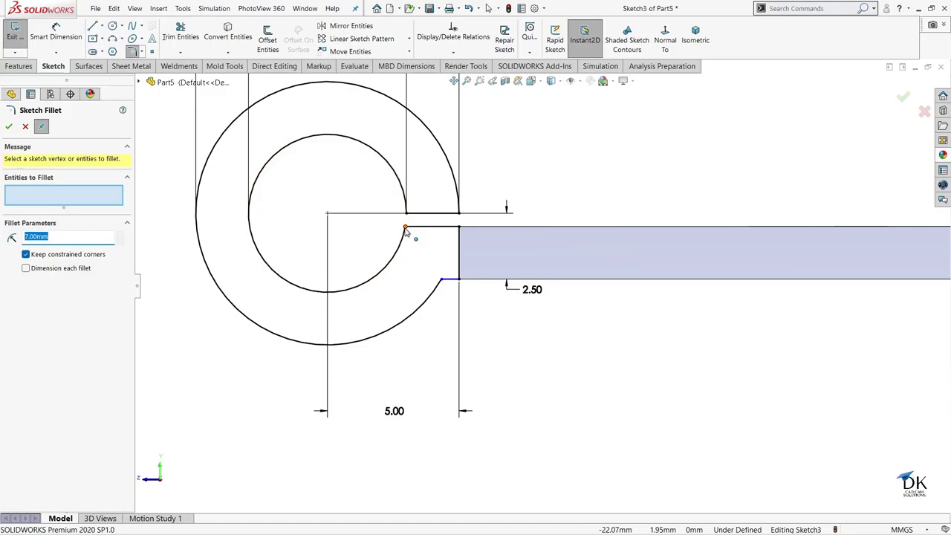
double_click(52, 236)
type("1")
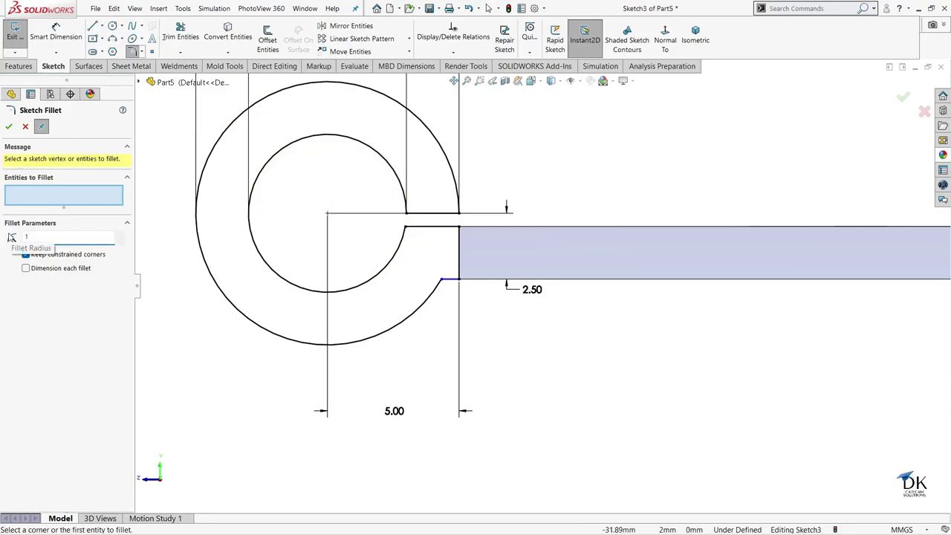
left_click(405, 229)
left_click(8, 127)
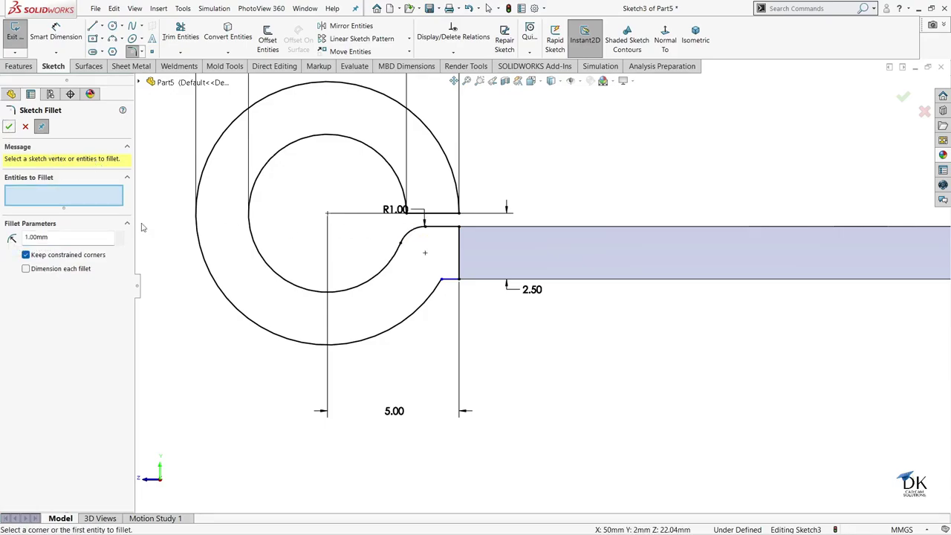
- Add a 0.5 mm fillet at the lower corner and 0.3 mm at the top corner, then exit the sketch
left_click_drag(64, 238, 2, 239)
type("0.5")
left_click(446, 281)
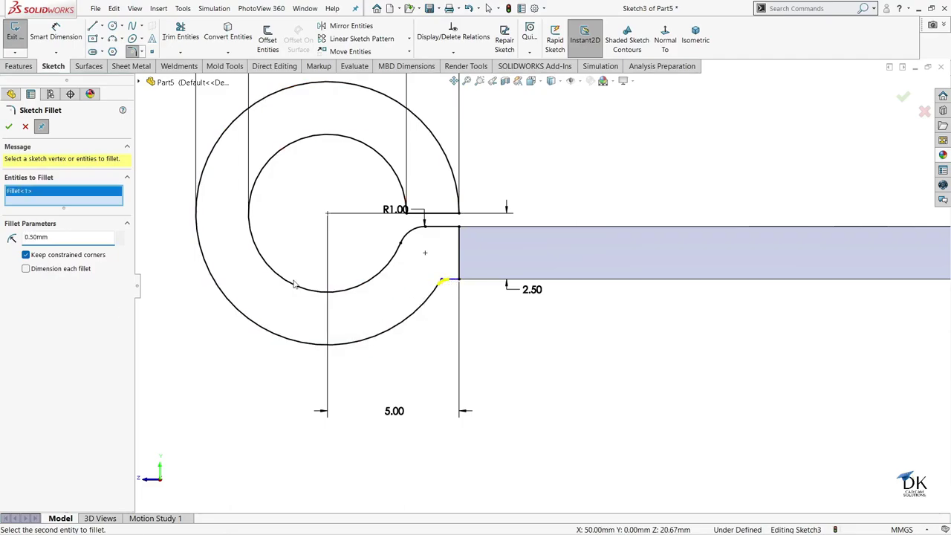
left_click(9, 127)
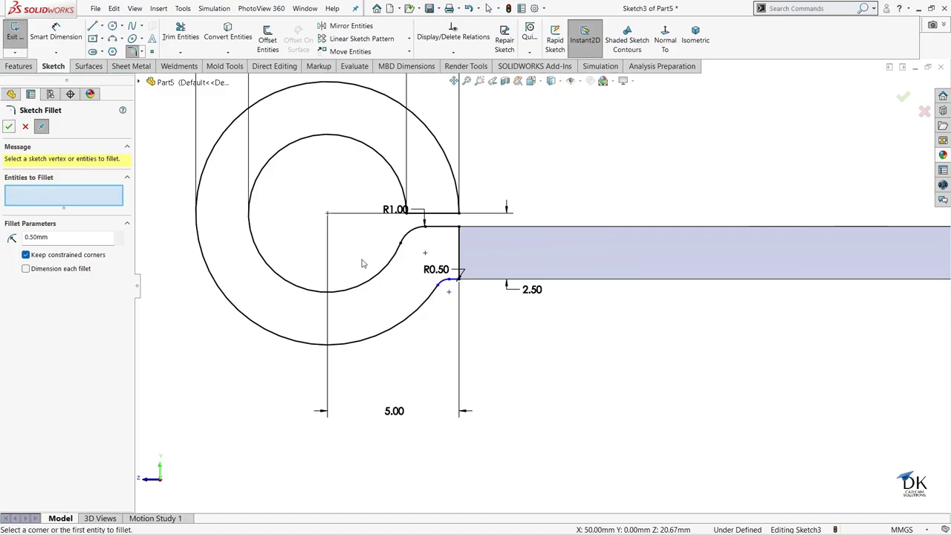
left_click(414, 211)
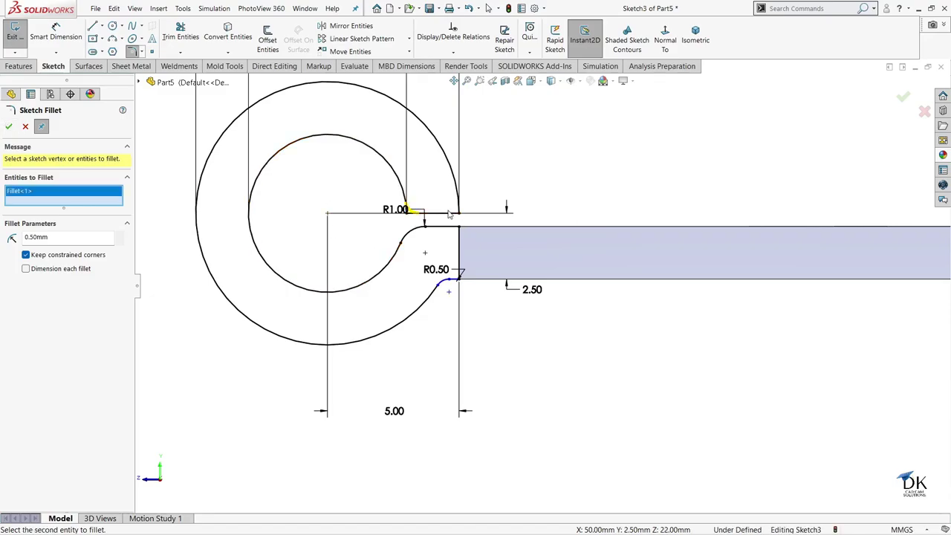
left_click(458, 211)
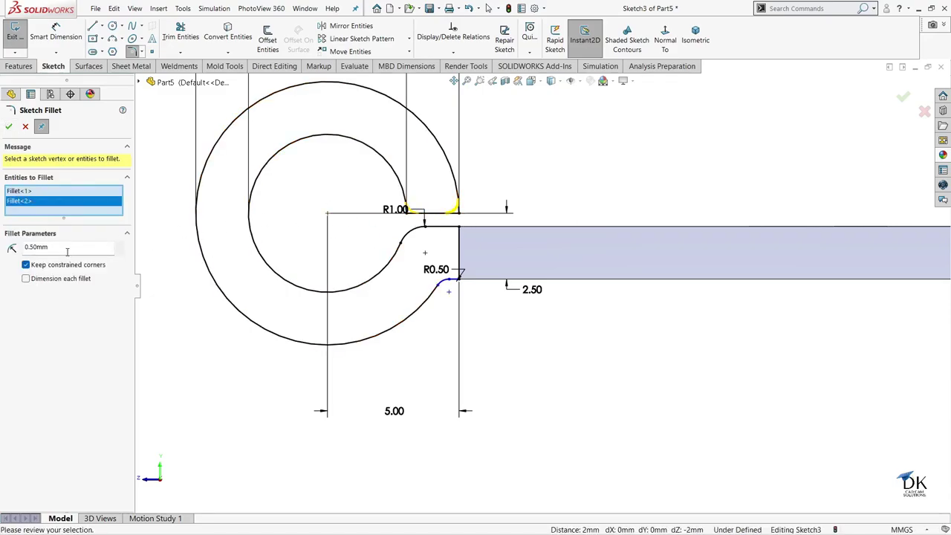
left_click_drag(78, 247, 14, 246)
type("0")
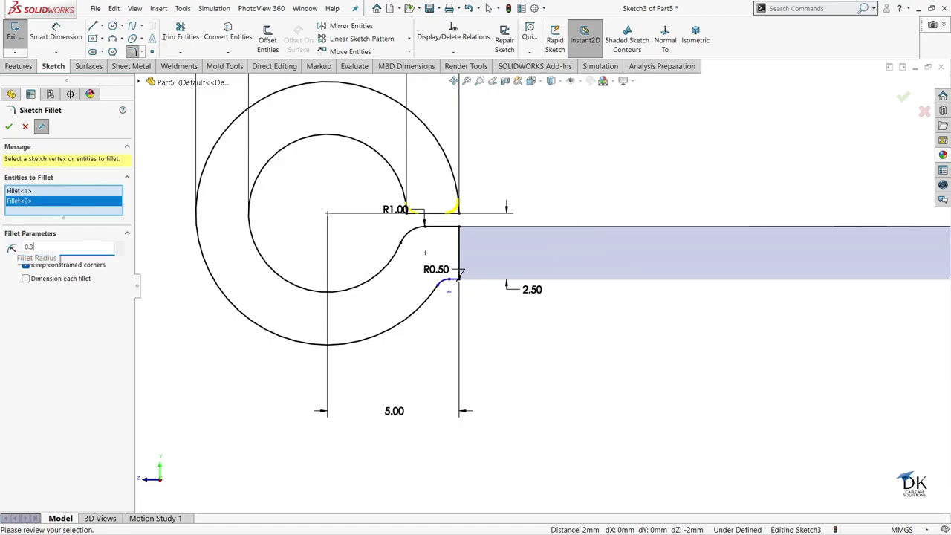
left_click(9, 127)
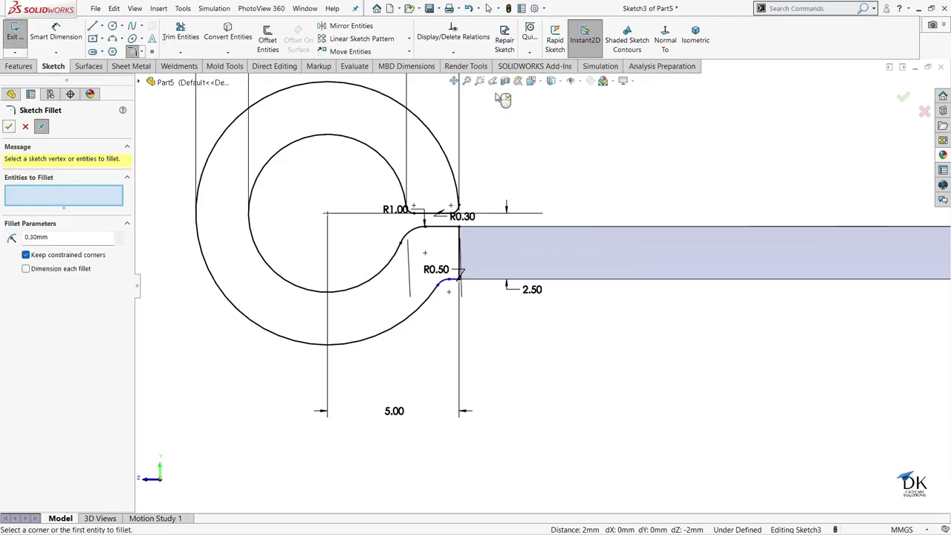
left_click(12, 127)
left_click(902, 101)
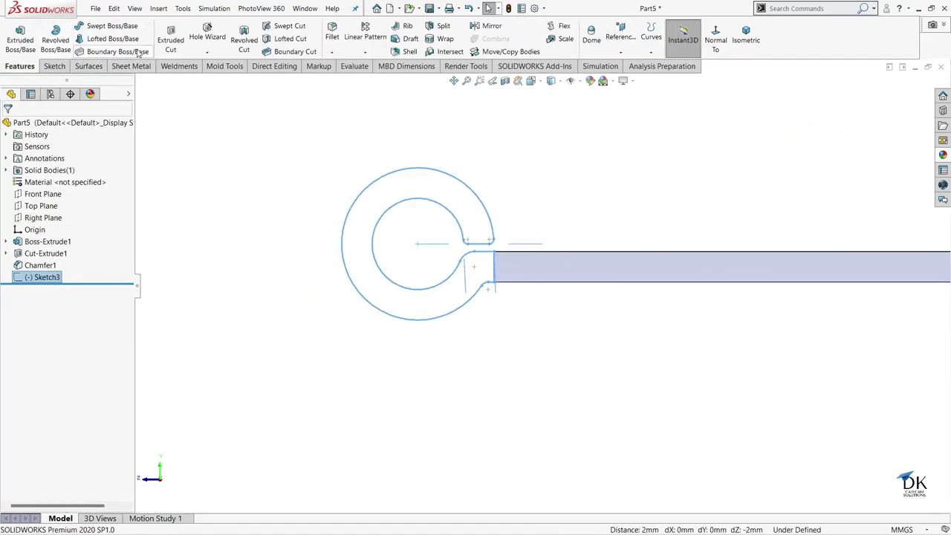
- Extrude the ring sketch 20 mm blind, with the direction reversed
left_click(20, 39)
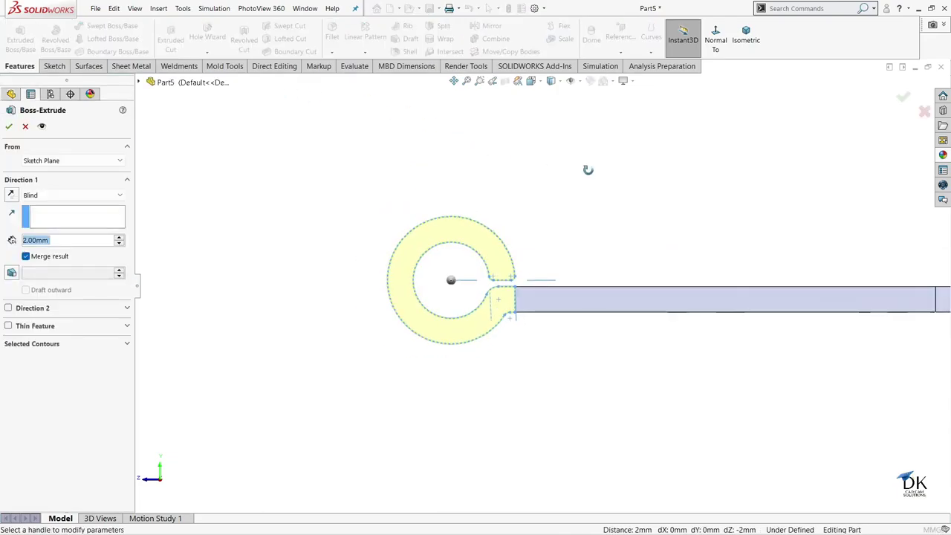
mouse_move(629, 199)
middle_mouse_down()
mouse_move(635, 267)
mouse_move(616, 383)
middle_mouse_up()
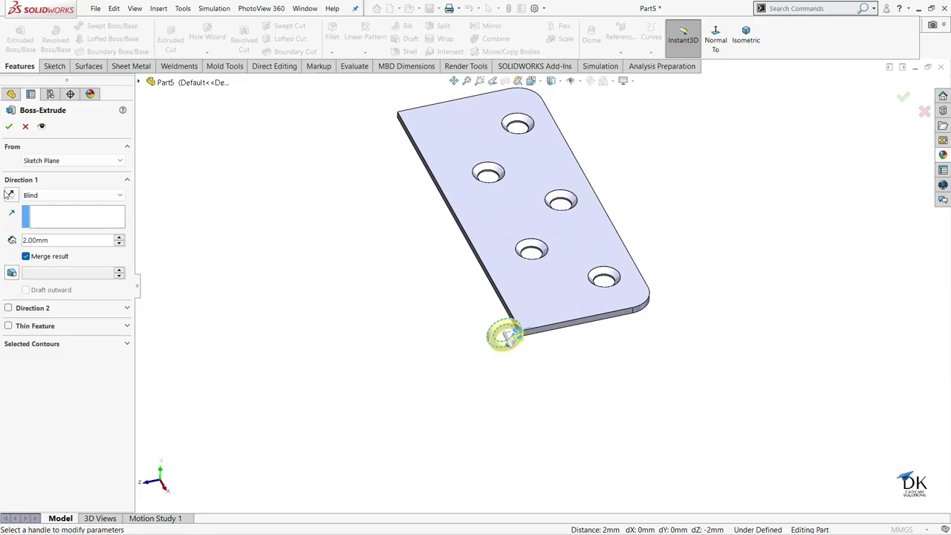
double_click(56, 241)
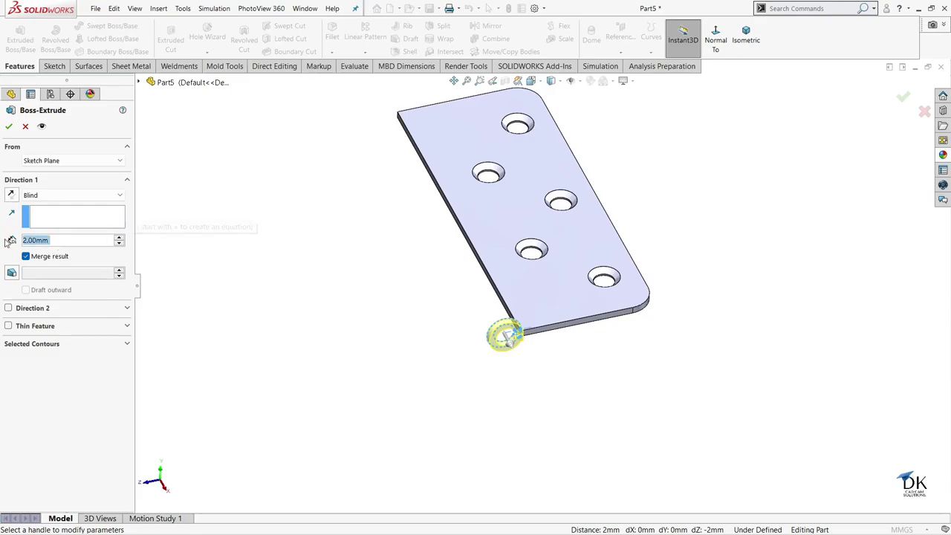
type("20")
key("Return")
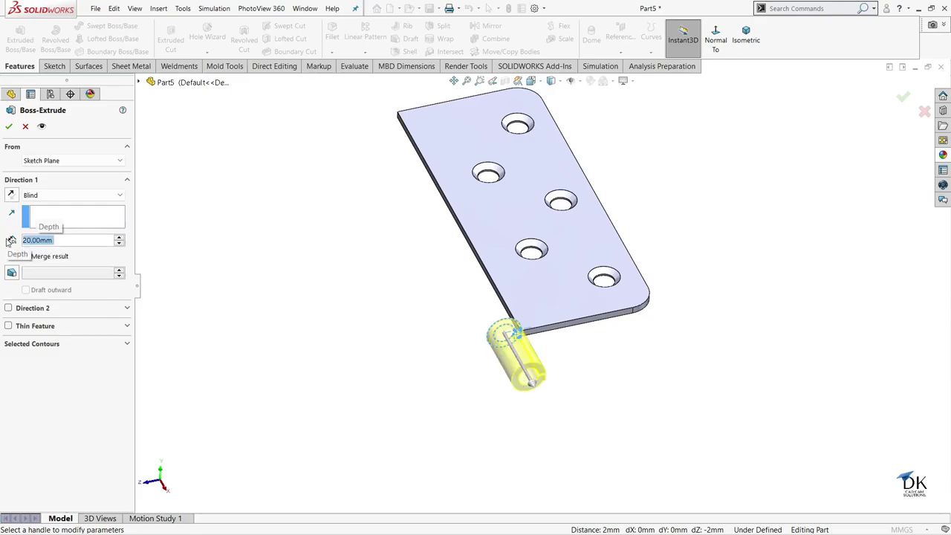
left_click(11, 196)
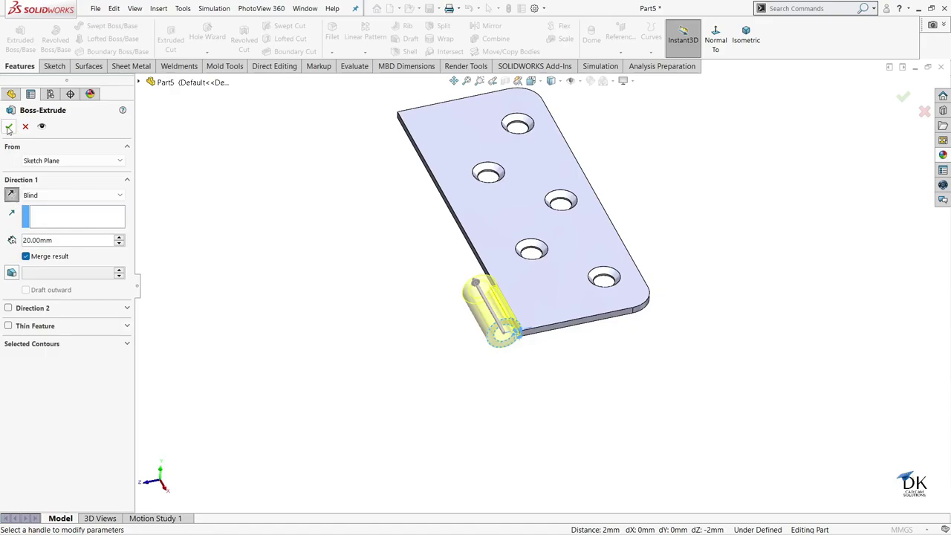
scroll(394, 230, "up", 1)
scroll(587, 237, "up", 1)
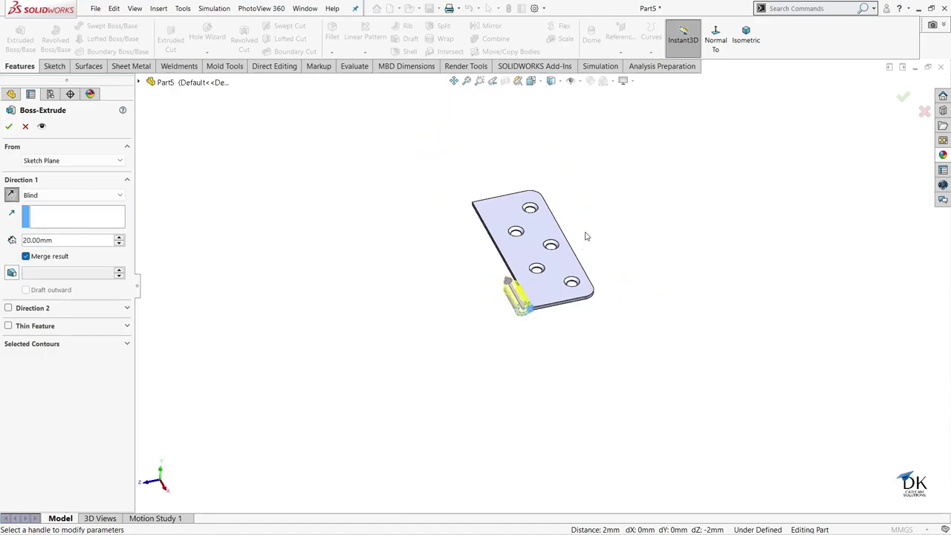
scroll(529, 272, "up", 1)
mouse_move(664, 270)
middle_mouse_down()
mouse_move(669, 254)
mouse_move(676, 258)
middle_mouse_up()
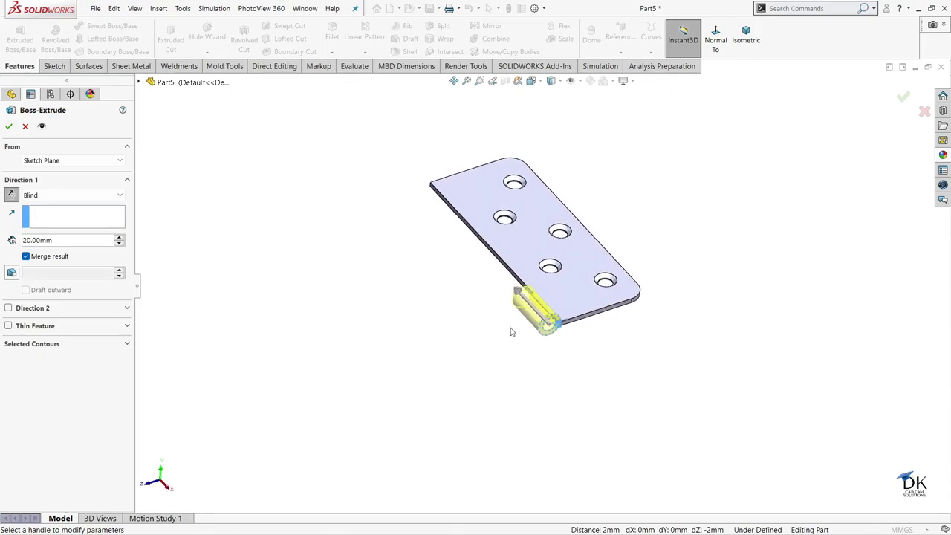
scroll(510, 332, "down", 1)
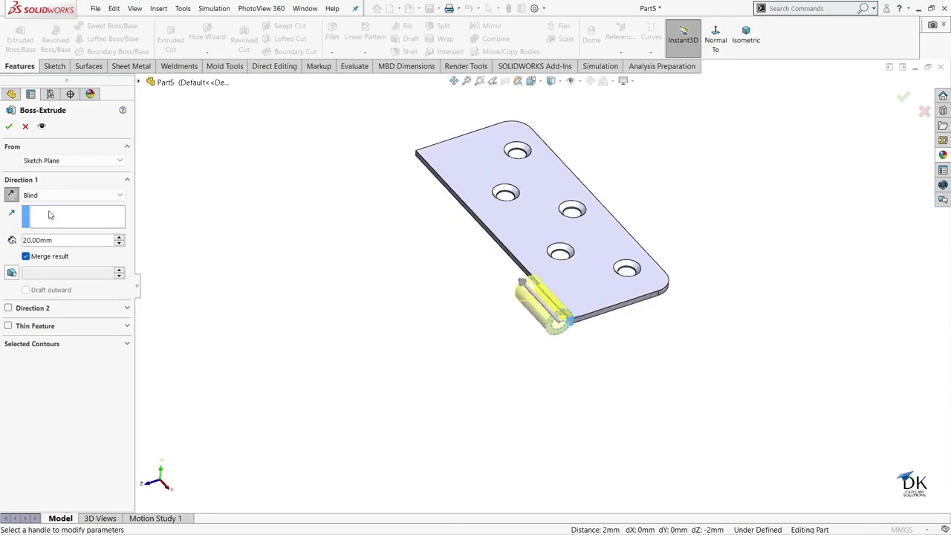
- Start the extrusion from a 20 mm offset on the opposite side and accept the knuckle
left_click(52, 162)
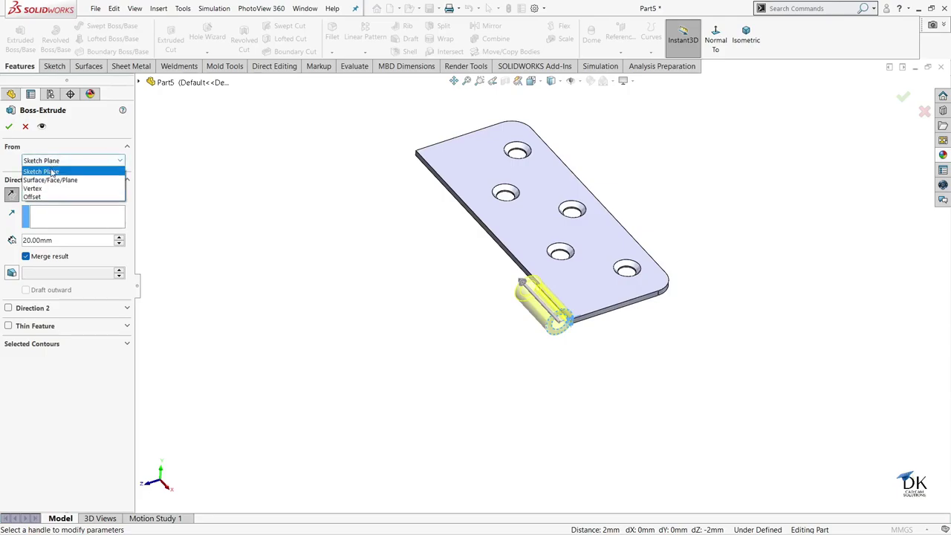
left_click(34, 196)
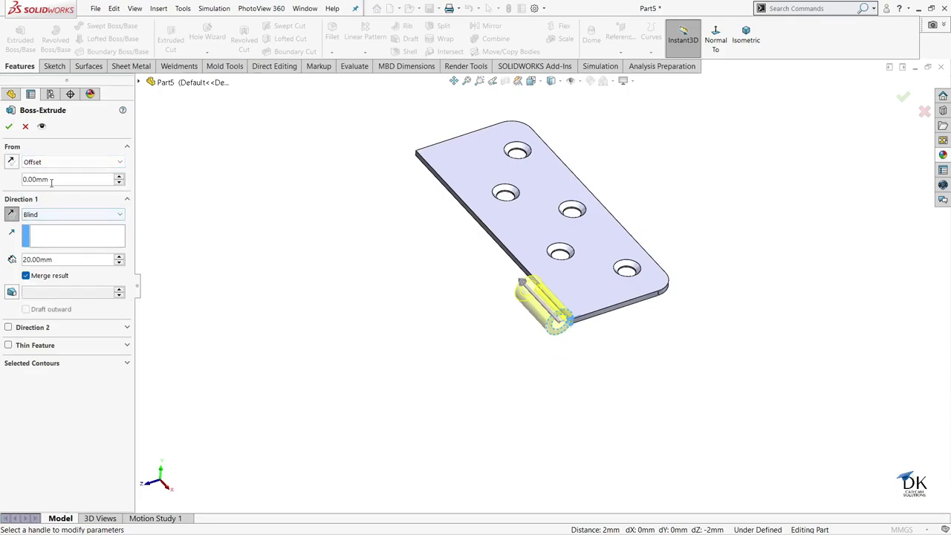
type("20")
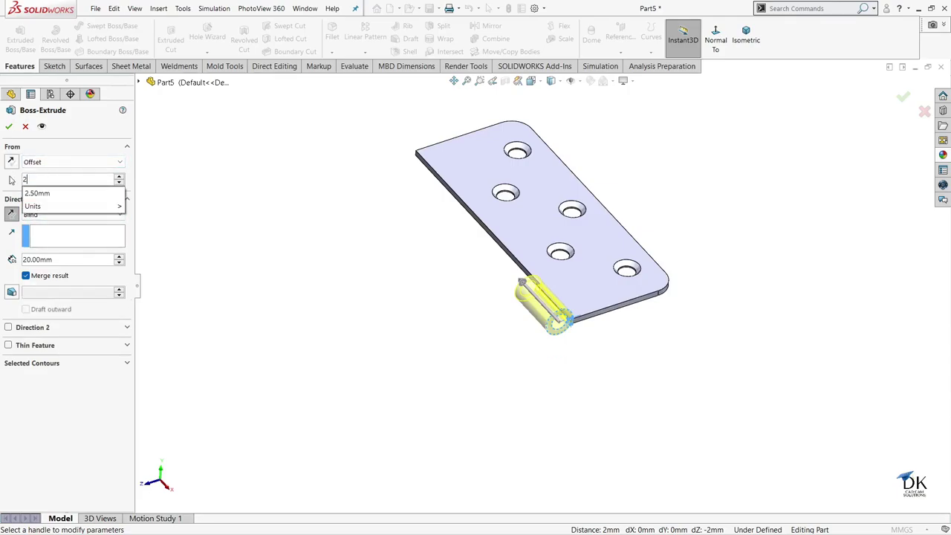
key("Return")
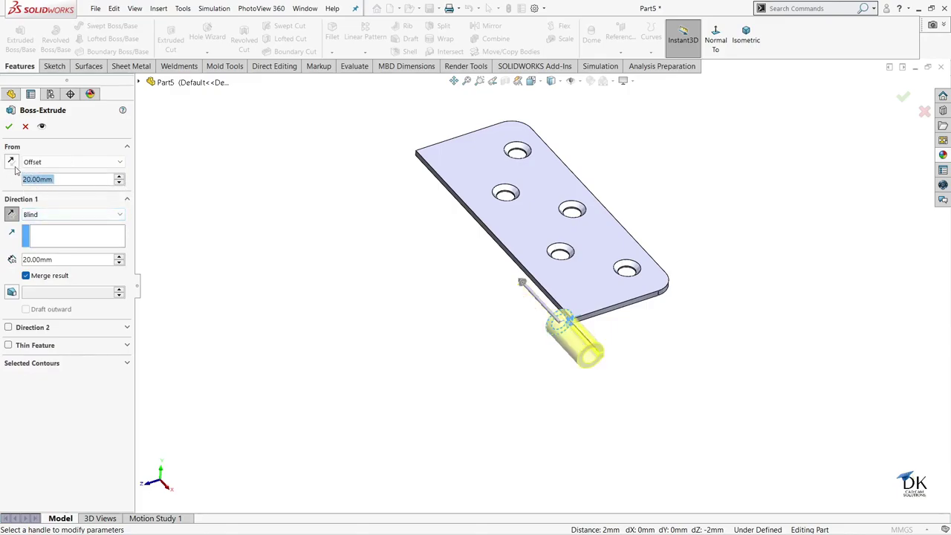
left_click(12, 163)
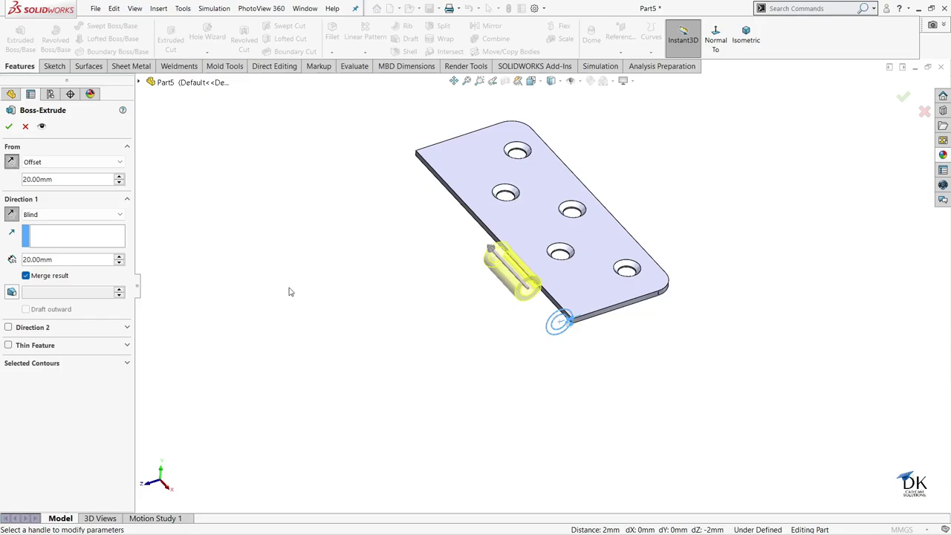
mouse_move(290, 292)
middle_mouse_down()
mouse_move(305, 295)
mouse_move(295, 295)
mouse_move(301, 321)
middle_mouse_up()
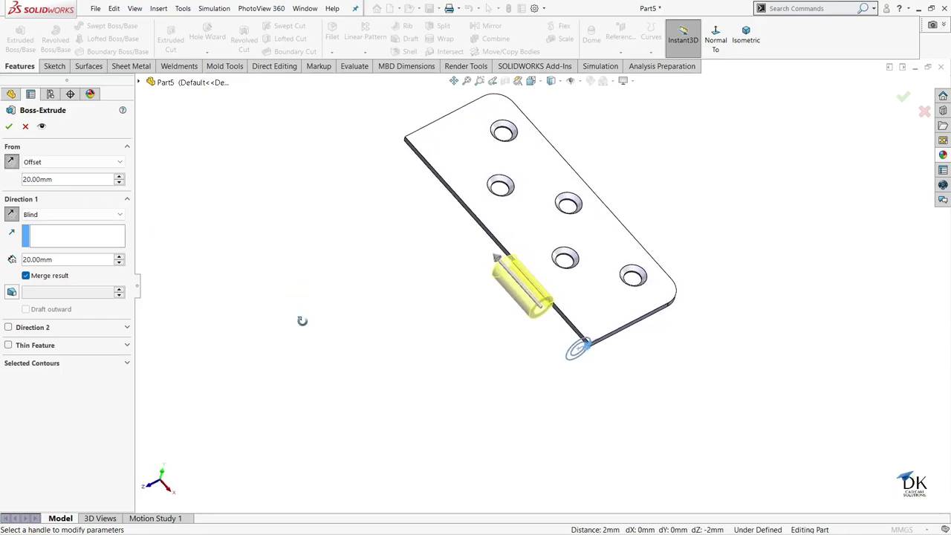
left_click(7, 127)
middle_click_drag(385, 308, 325, 296)
left_click(324, 296)
scroll(473, 333, "down", 2)
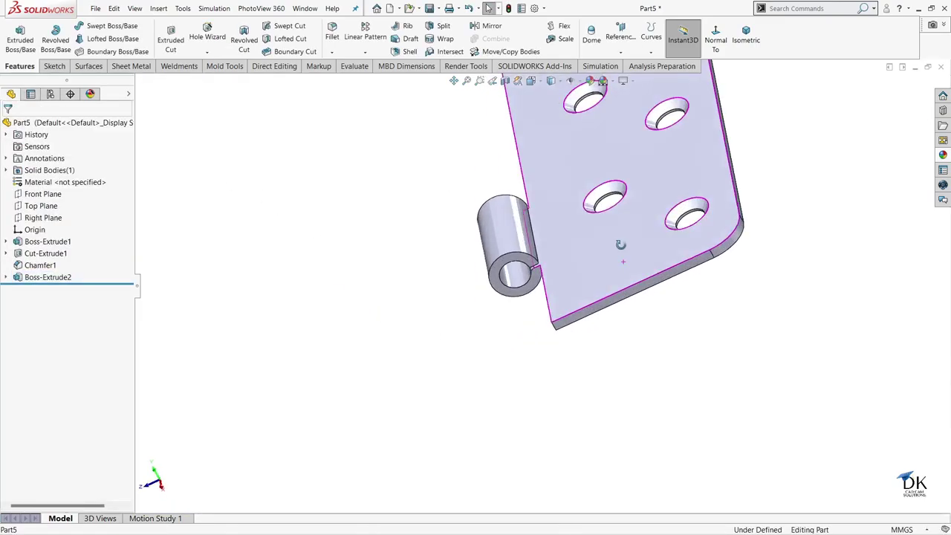
mouse_move(623, 268)
middle_mouse_down()
mouse_move(626, 168)
mouse_move(648, 236)
mouse_move(584, 331)
mouse_move(567, 330)
mouse_move(615, 314)
mouse_move(622, 352)
middle_mouse_up()
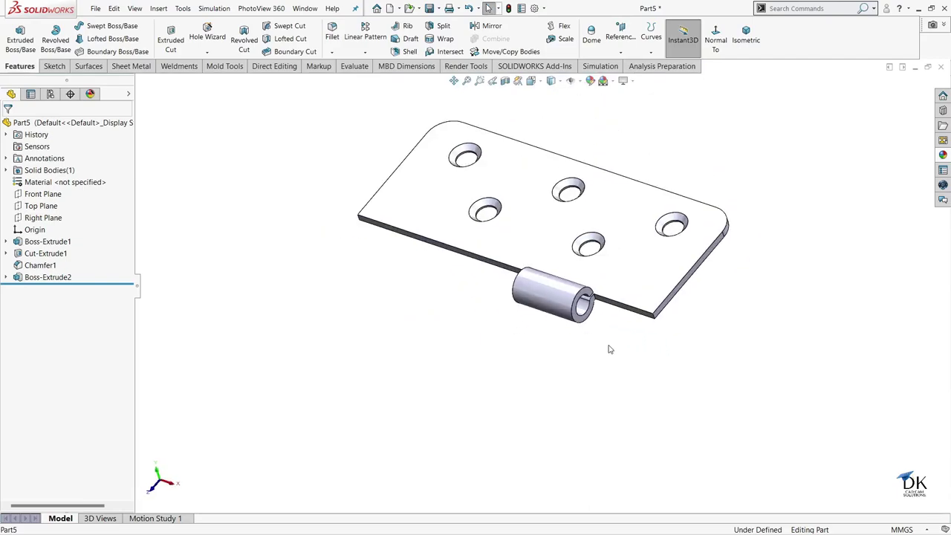
- Linear-pattern Boss-Extrude2 along the plate's long edge with 40 mm spacing and 2 instances
left_click(369, 56)
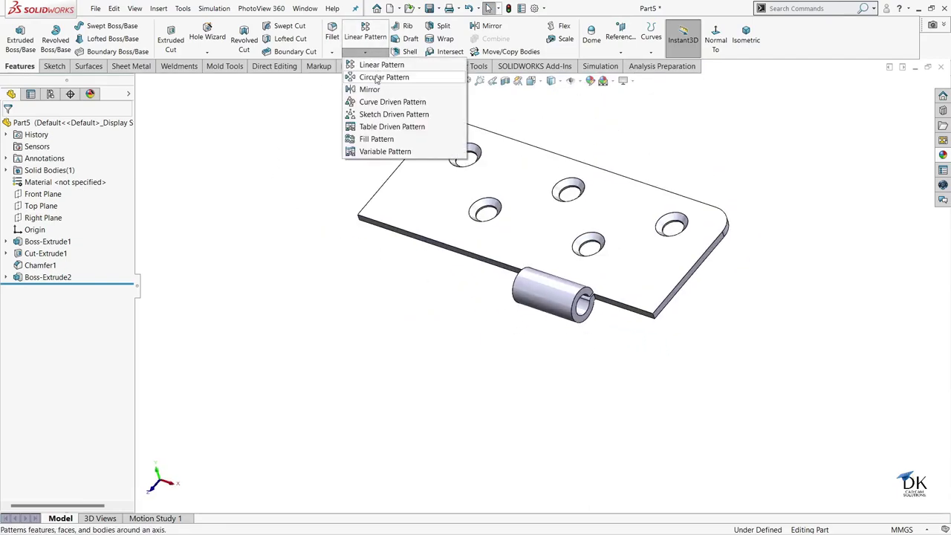
left_click(372, 63)
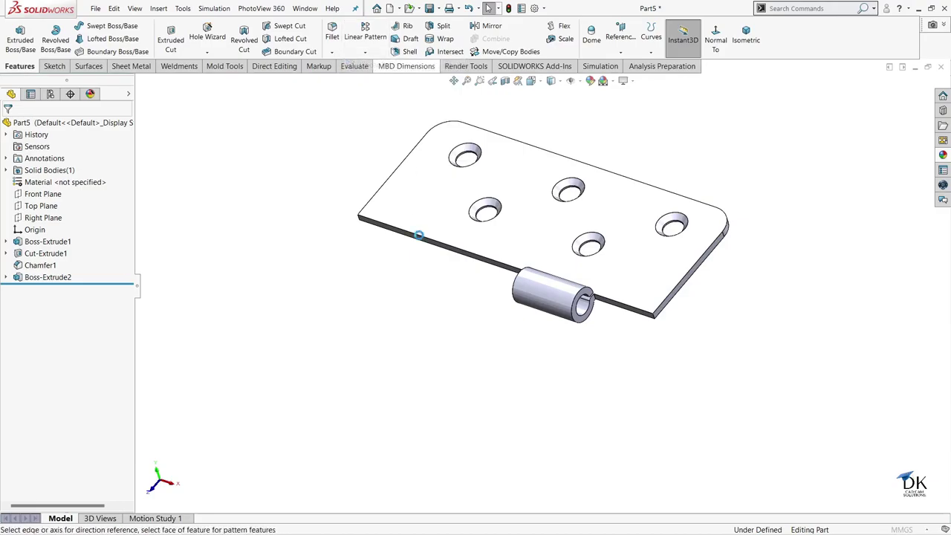
left_click(495, 265)
left_click_drag(54, 212, 42, 211)
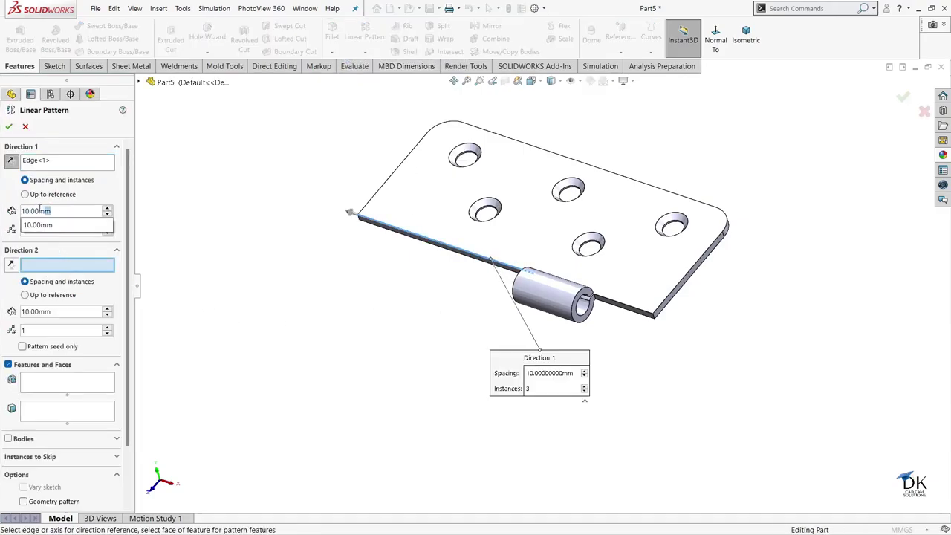
type("40")
key("Return")
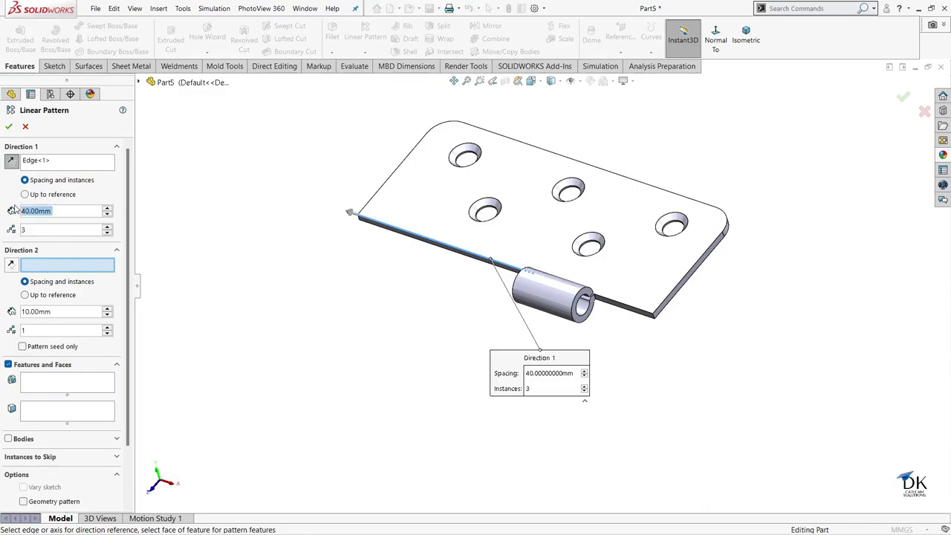
key("Tab")
type("2")
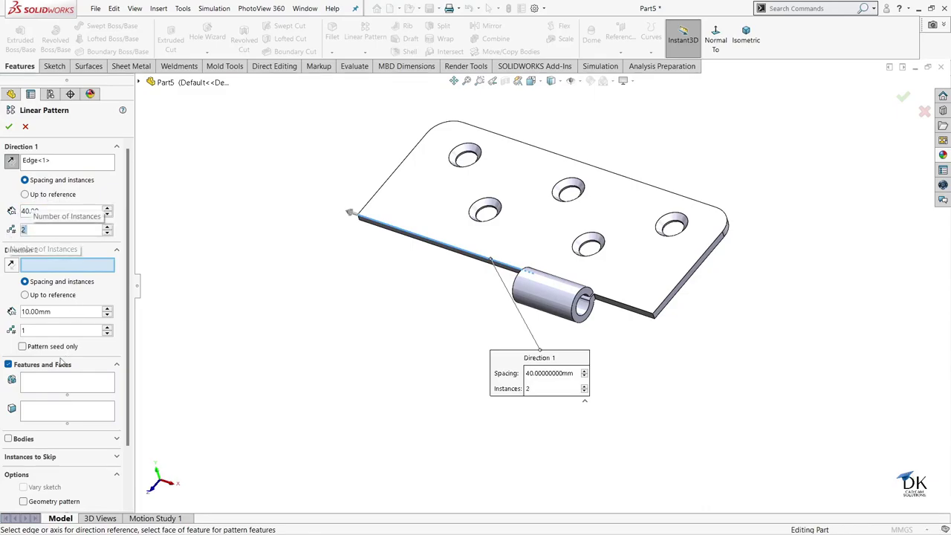
left_click(67, 383)
left_click(540, 288)
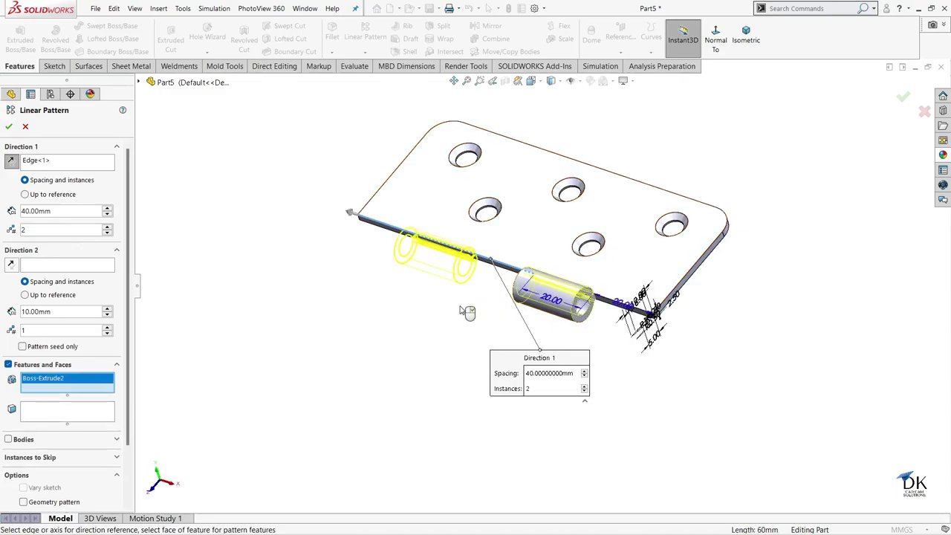
- Accept the two-knuckle pattern and apply Metal > Bronze > cast bronze to the whole part
key("Return")
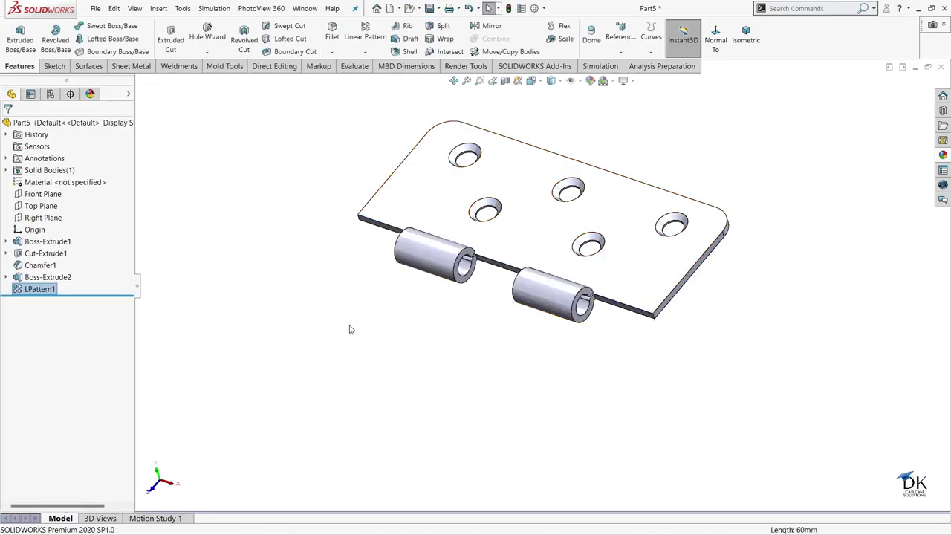
mouse_move(768, 221)
middle_mouse_down()
mouse_move(705, 276)
mouse_move(700, 205)
mouse_move(664, 205)
middle_mouse_up()
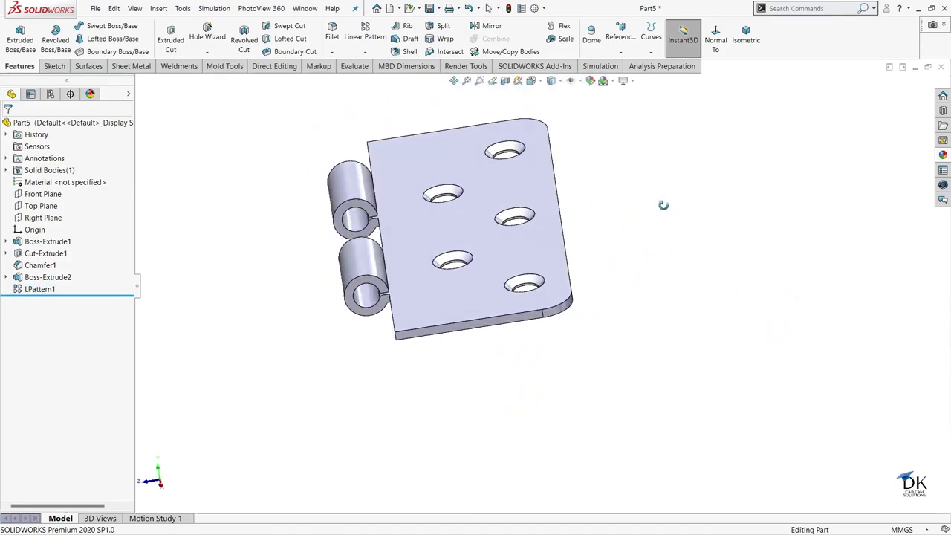
left_click(89, 124)
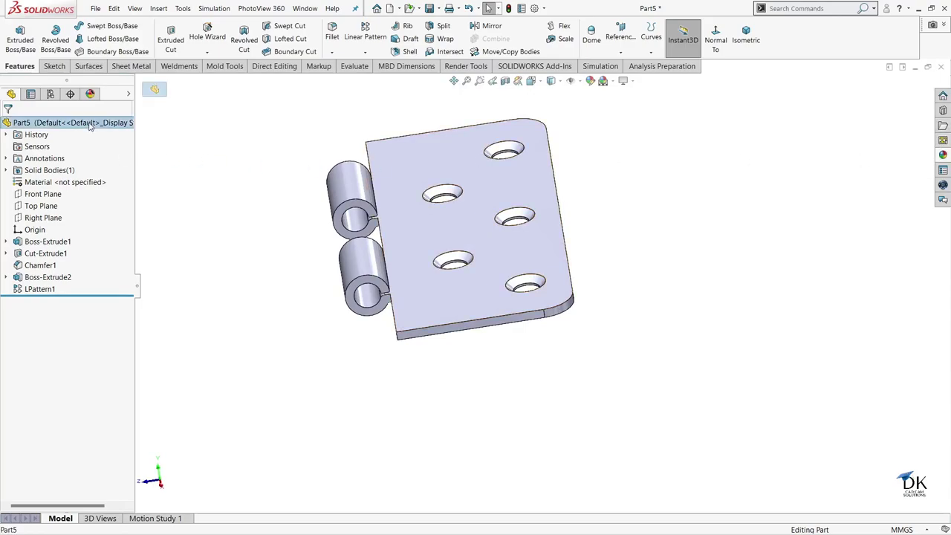
left_click(943, 156)
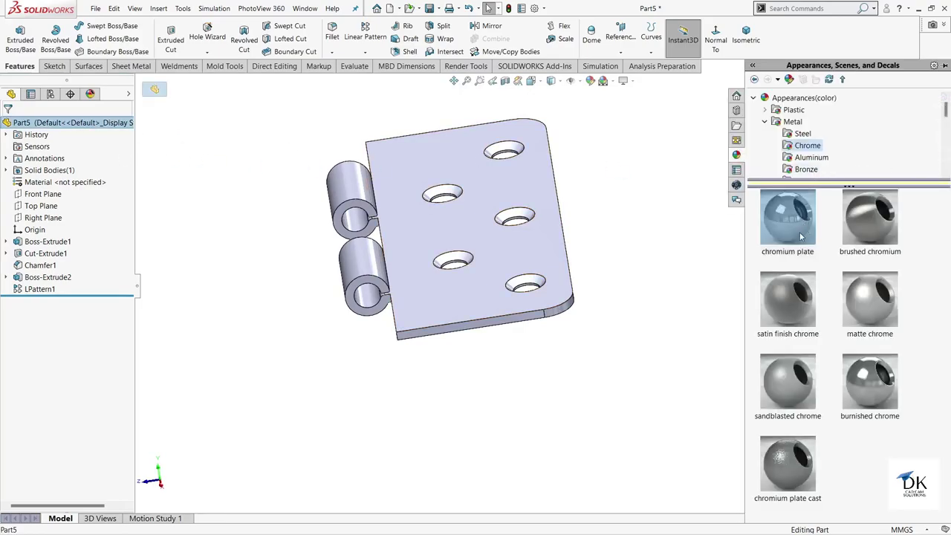
scroll(797, 165, "down", 1)
left_click(802, 136)
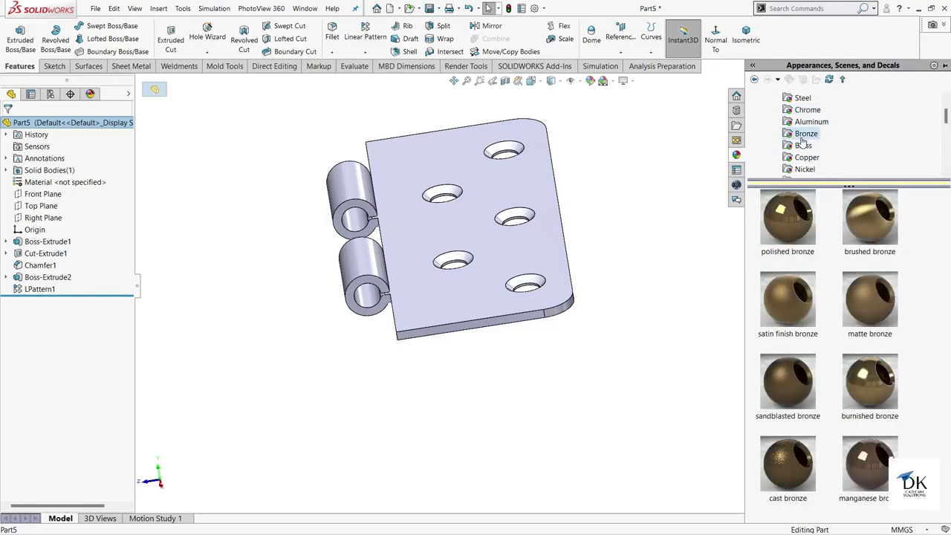
double_click(788, 464)
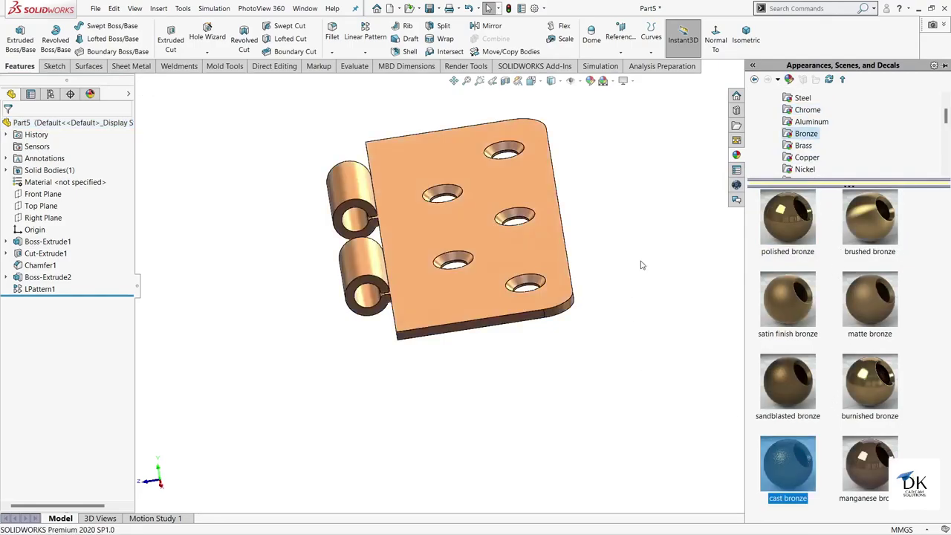
scroll(640, 281, "down", 1)
- Select the countersunk hole faces for a new face appearance
scroll(444, 236, "down", 3)
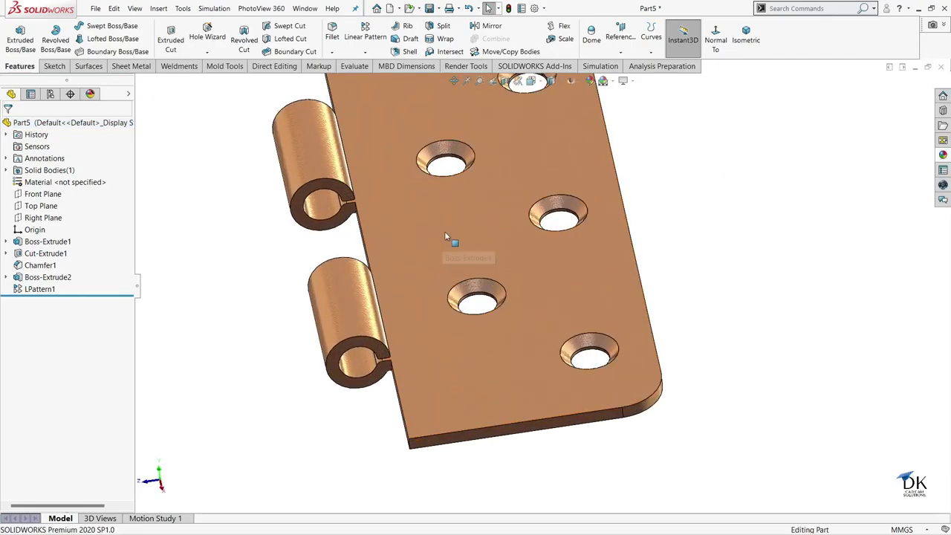
left_click(449, 152)
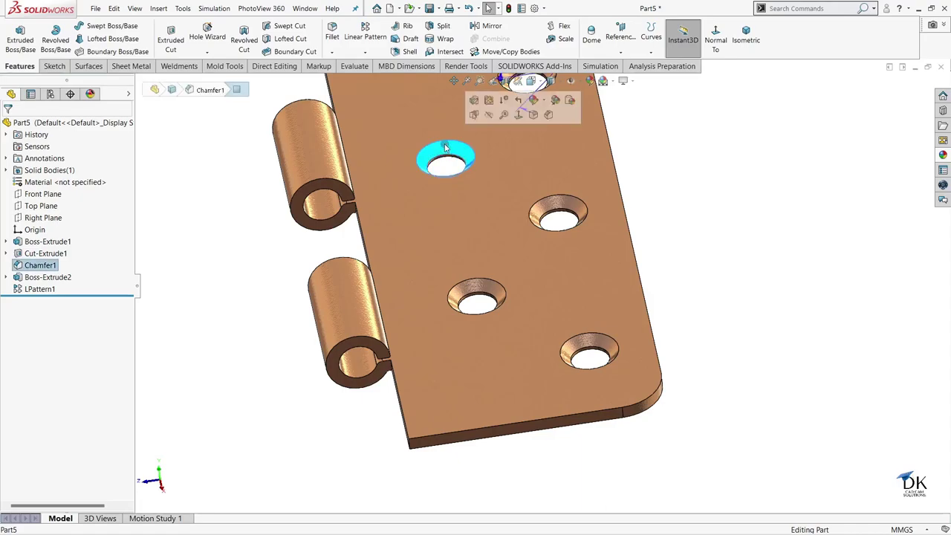
left_click(544, 102)
left_click(557, 125)
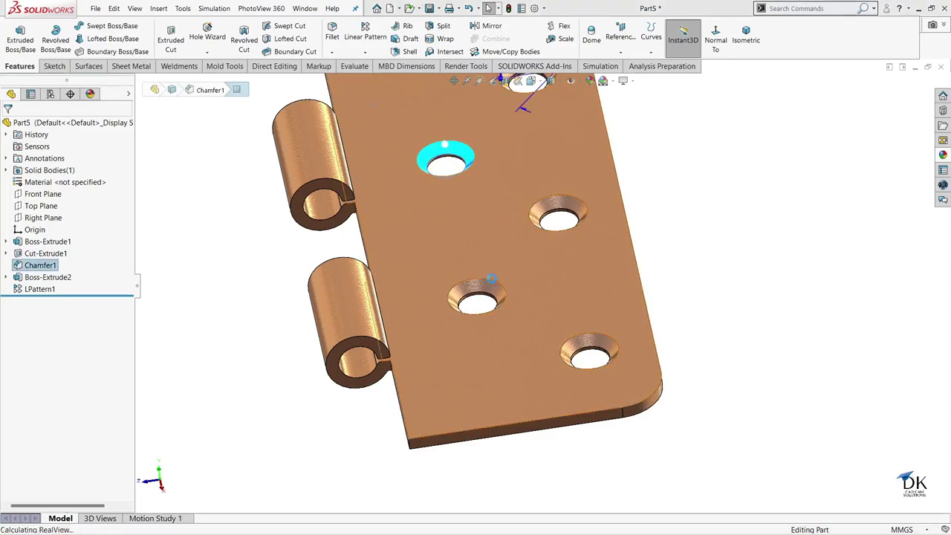
scroll(487, 300, "down", 2)
left_click(487, 299)
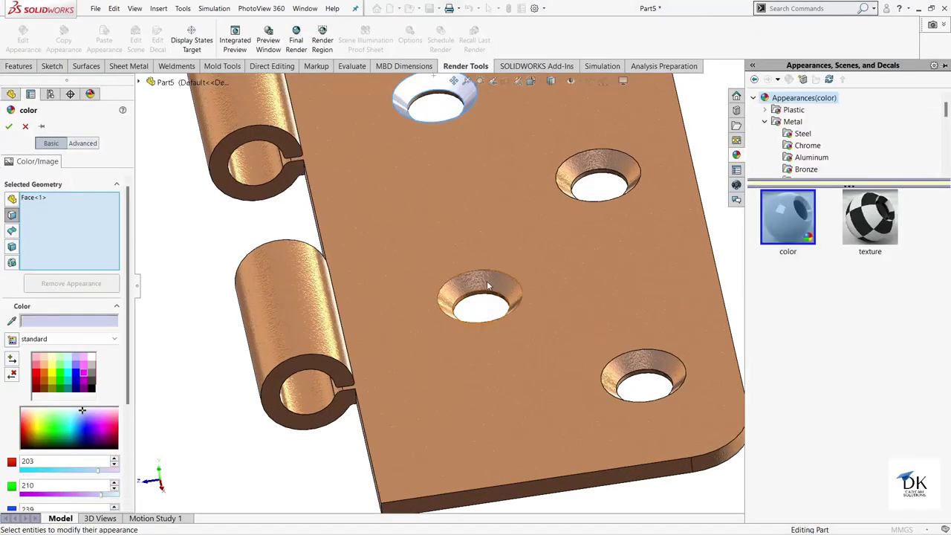
left_click(646, 355)
left_click(596, 167)
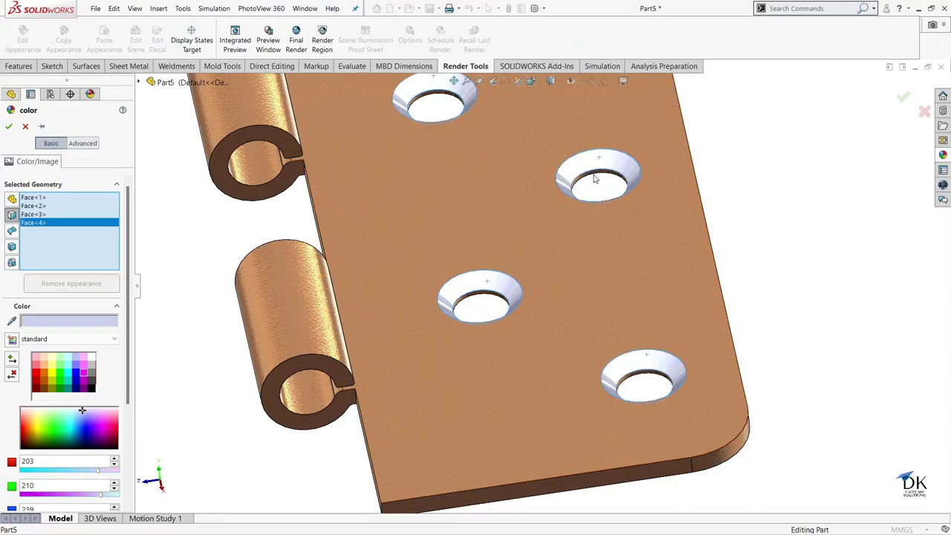
left_click(645, 355)
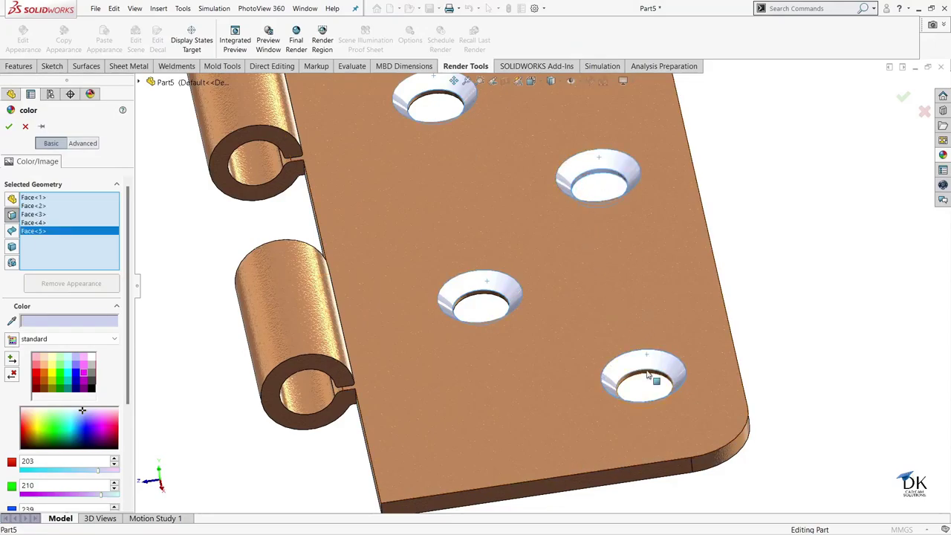
left_click(647, 375)
left_click(476, 298)
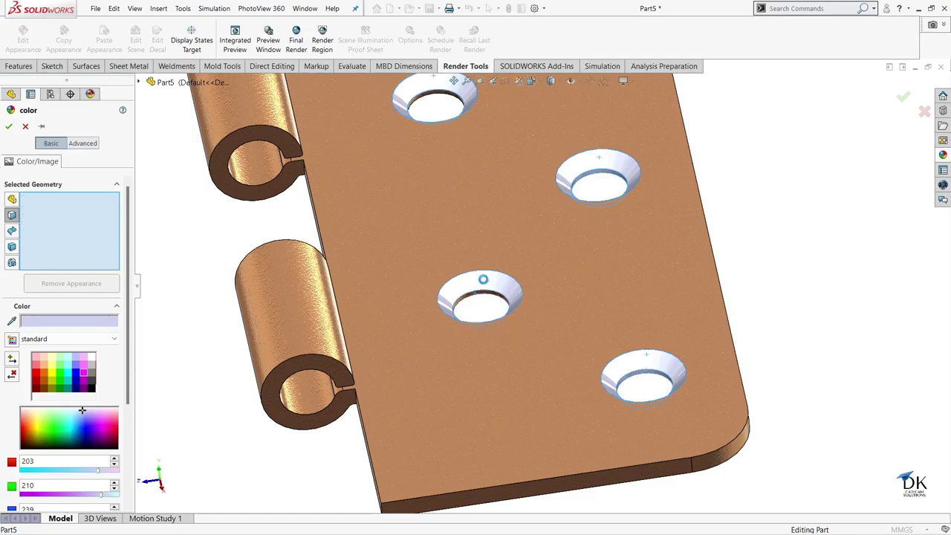
middle_click_drag(470, 125, 470, 158)
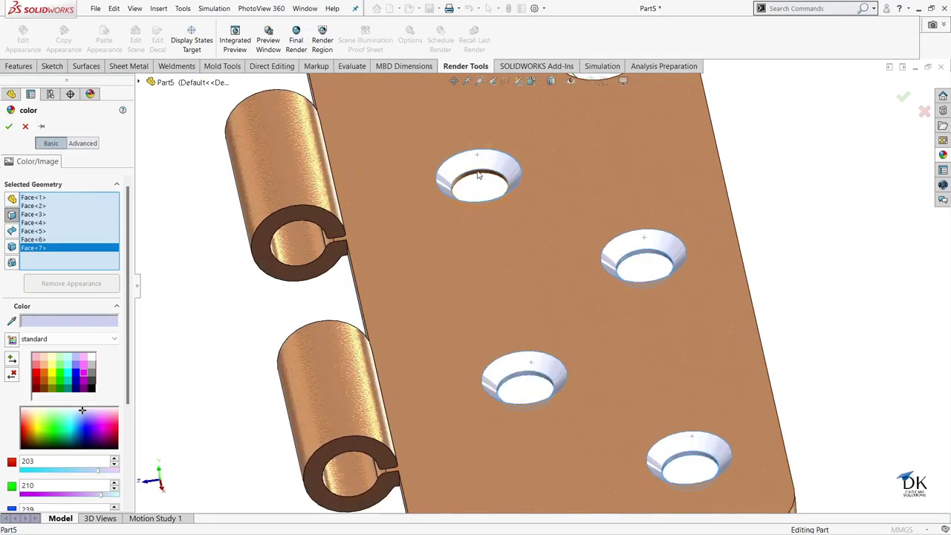
left_click(479, 176)
- Add the remaining top hole faces and the knuckle bore faces to the selection
scroll(566, 160, "up", 3)
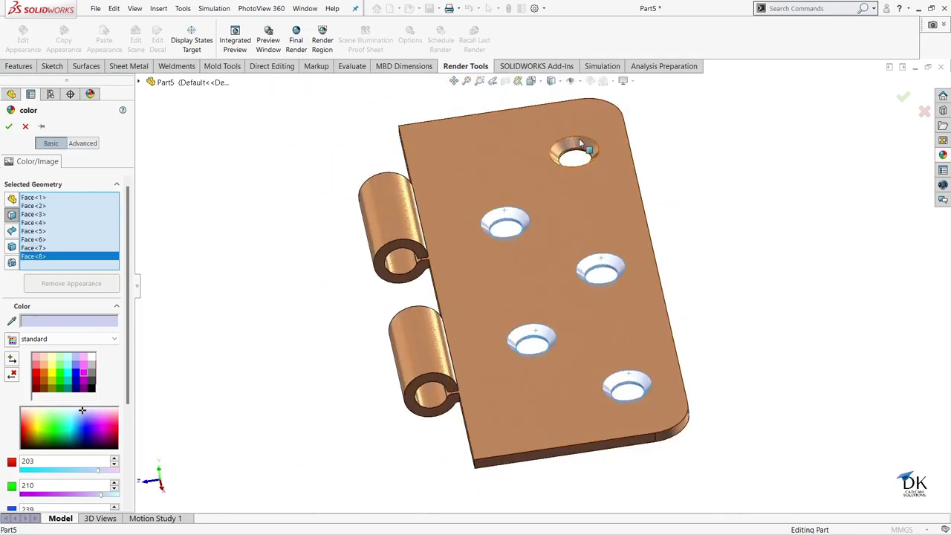
left_click(574, 153)
scroll(584, 157, "down", 3)
left_click(565, 182)
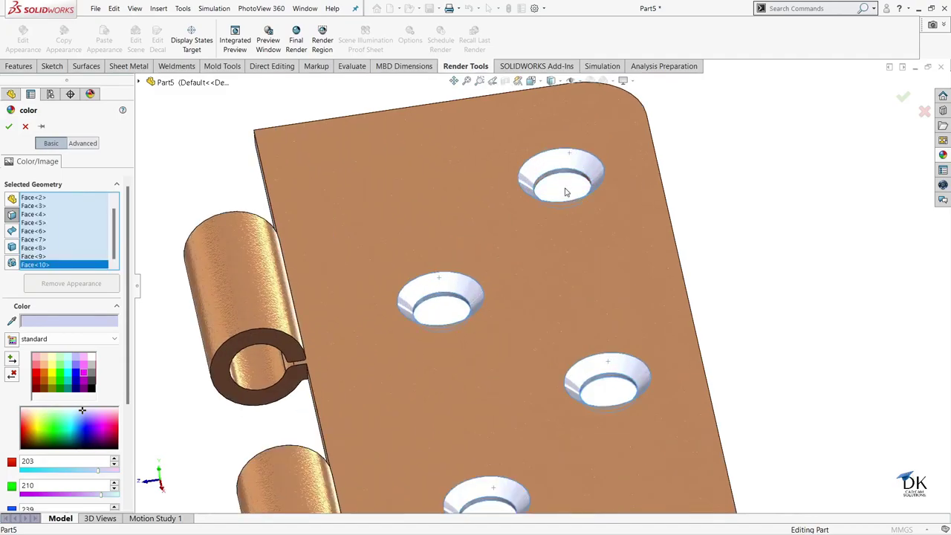
scroll(565, 186, "up", 3)
left_click(416, 324)
left_click(424, 372)
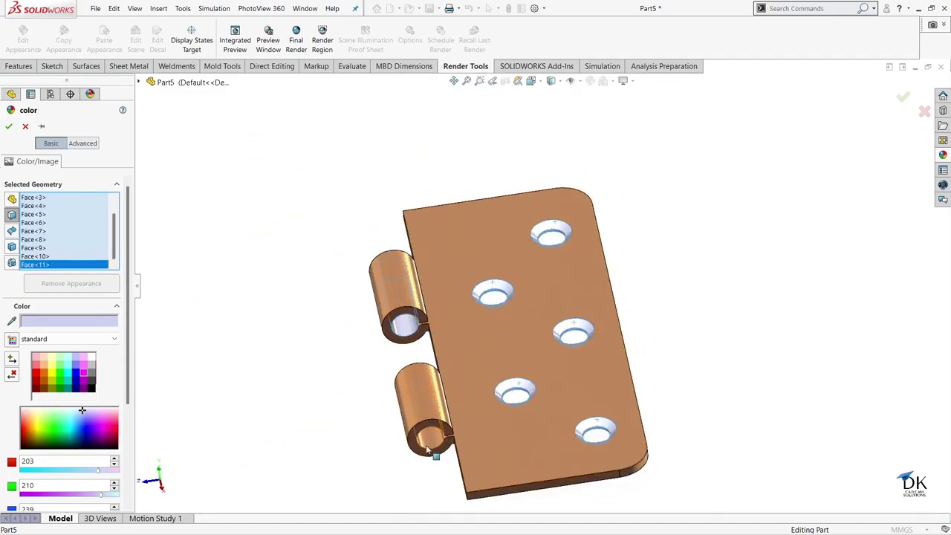
left_click(555, 307)
scroll(553, 304, "up", 2)
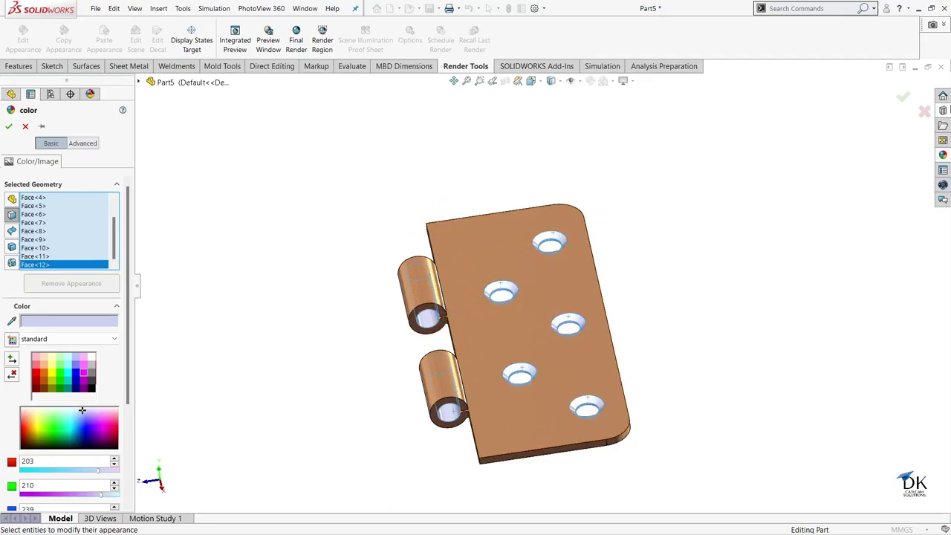
- Apply the Chrome > chromium plate appearance to the twelve selected faces and confirm
left_click(943, 155)
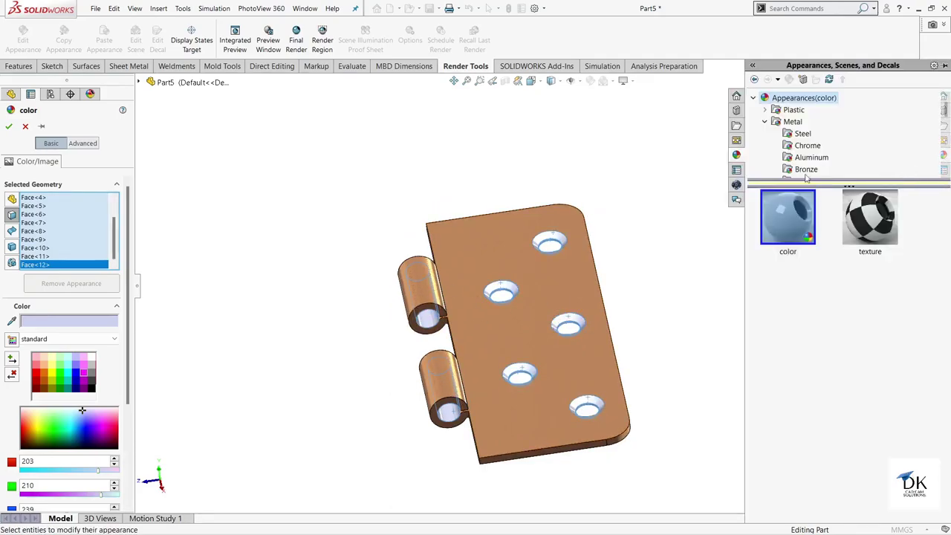
left_click(792, 134)
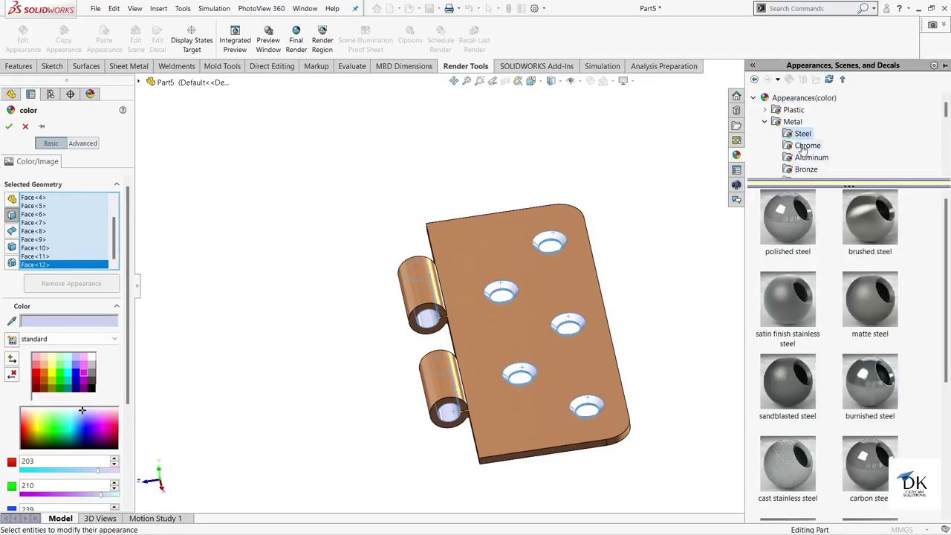
left_click(805, 146)
left_click(787, 216)
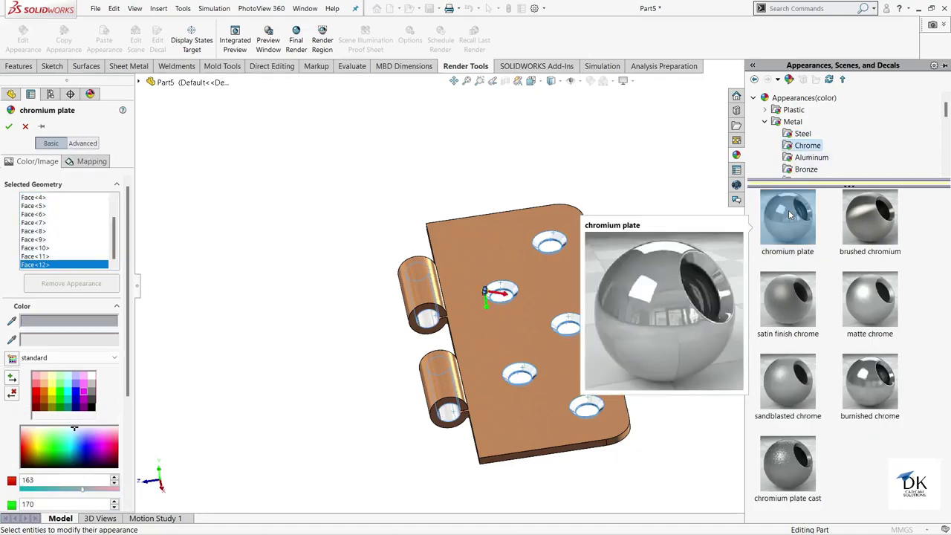
left_click(9, 127)
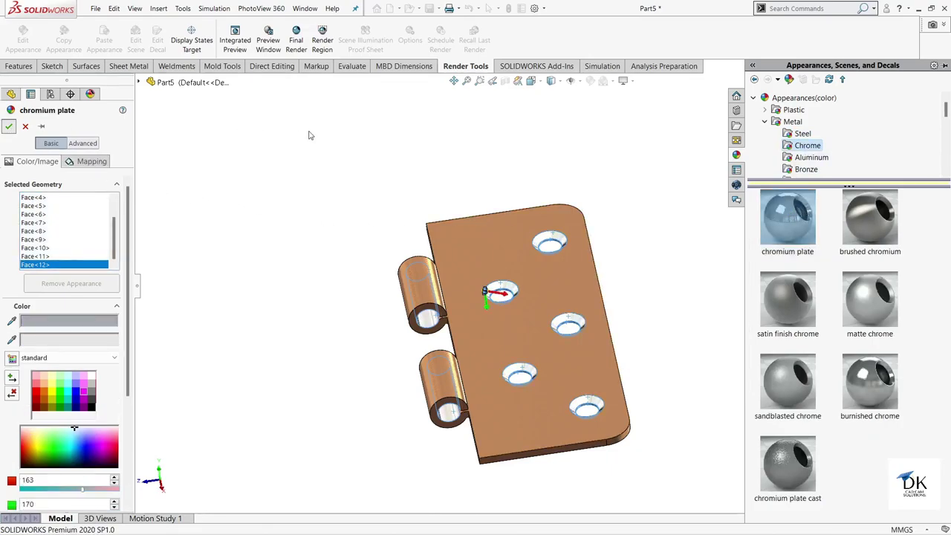
- Set an isometric view, save the part as 'Hinge ( Part -2 )', and close it
mouse_move(683, 242)
middle_mouse_down()
mouse_move(619, 356)
mouse_move(563, 163)
mouse_move(603, 248)
middle_mouse_up()
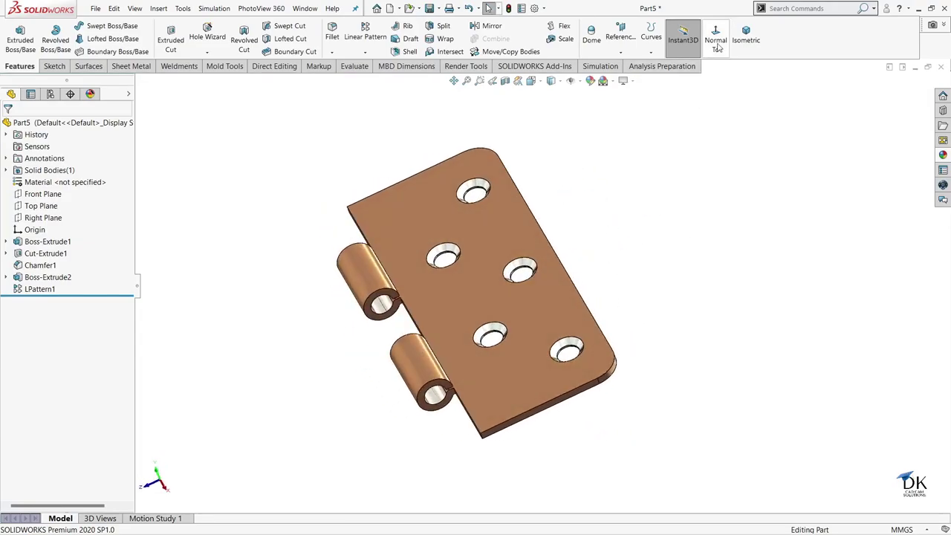
left_click(745, 36)
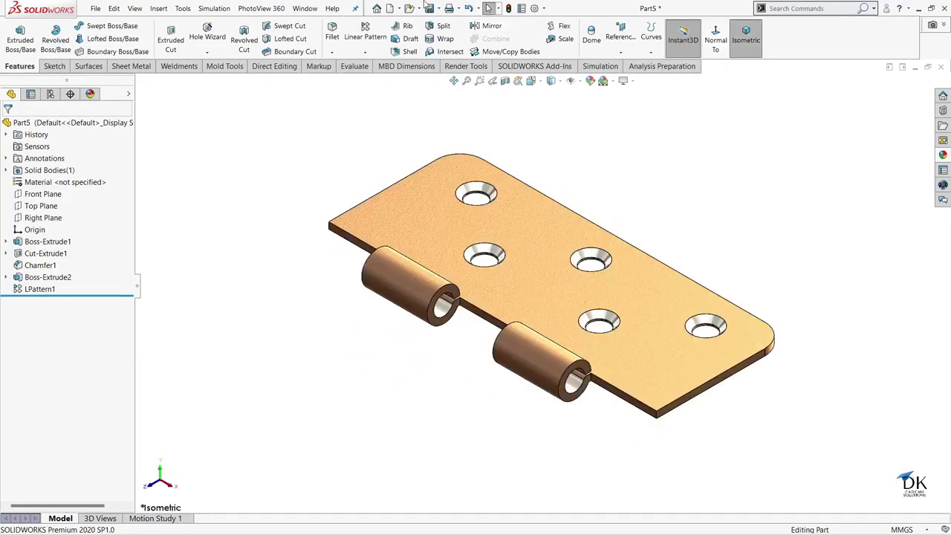
key("ctrl+s")
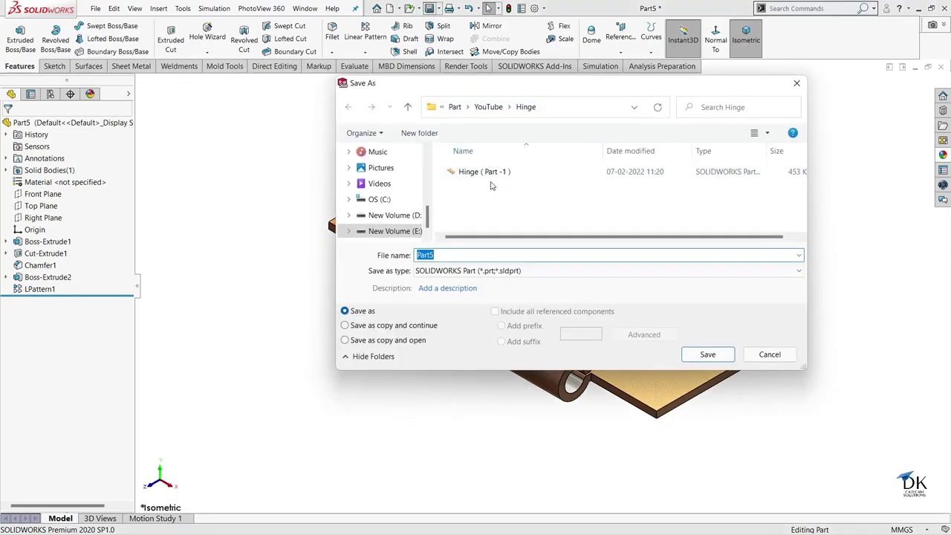
left_click(483, 172)
left_click(461, 254)
key("BackSpace")
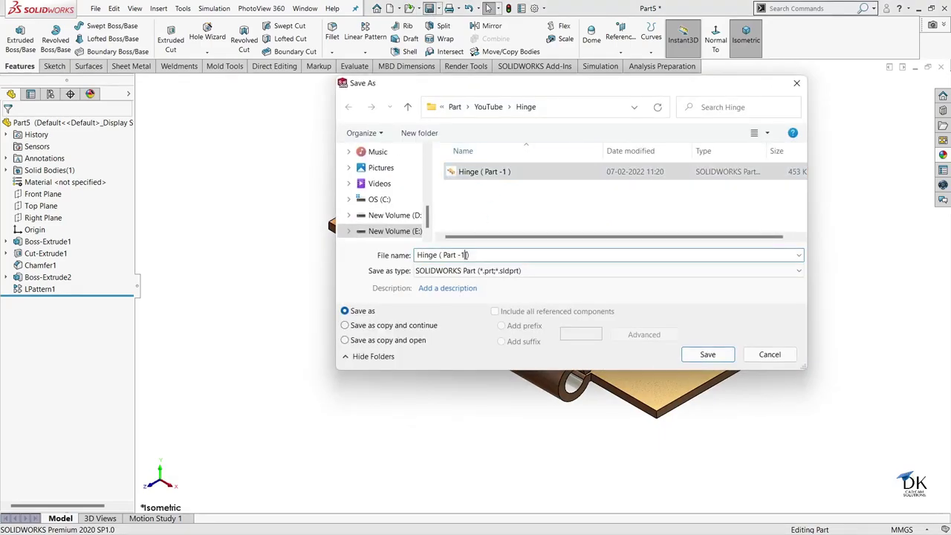
key("Delete")
type("2")
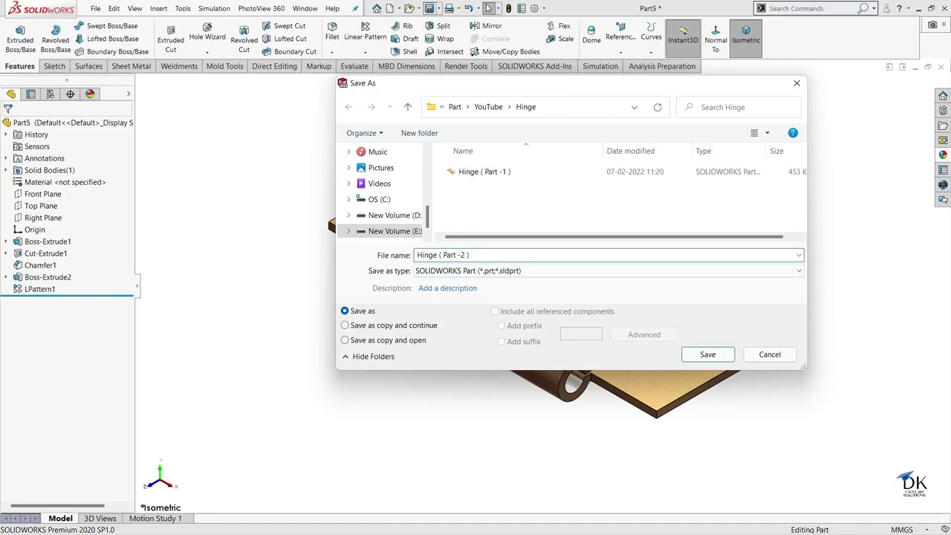
left_click(706, 359)
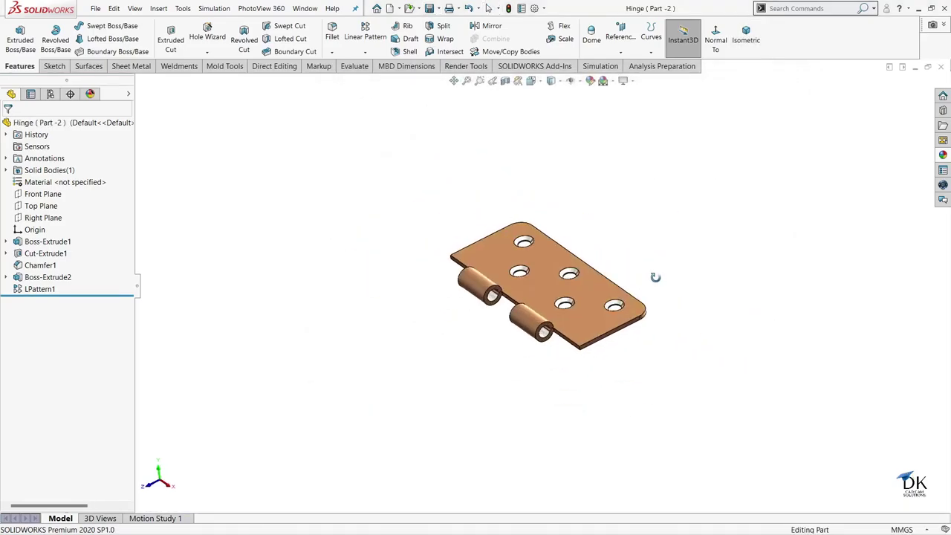
left_click(941, 69)
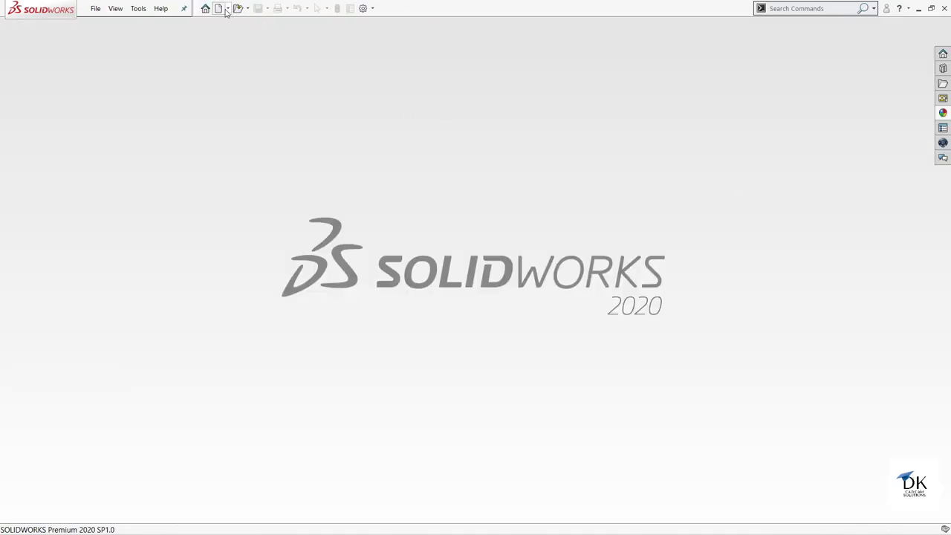
- Create a new part document
left_click(219, 9)
left_click(399, 383)
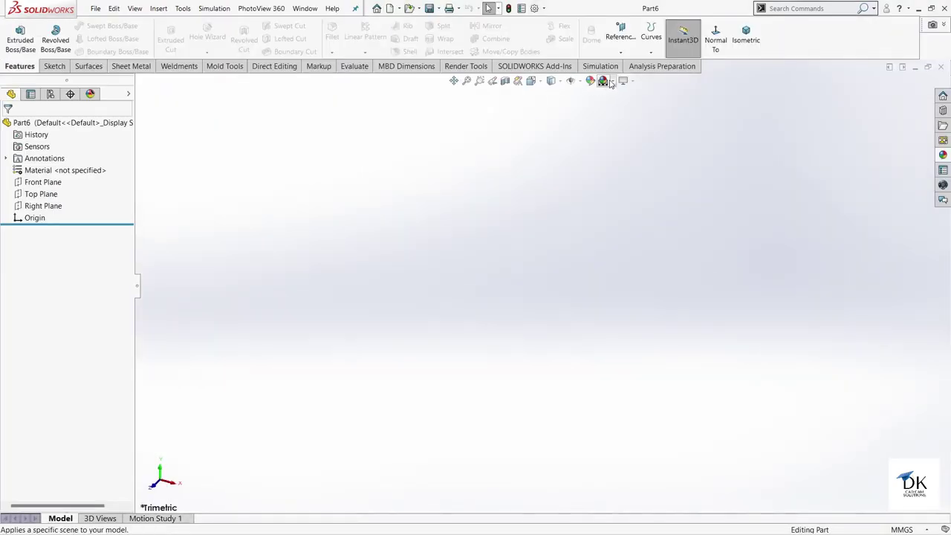
left_click(610, 81)
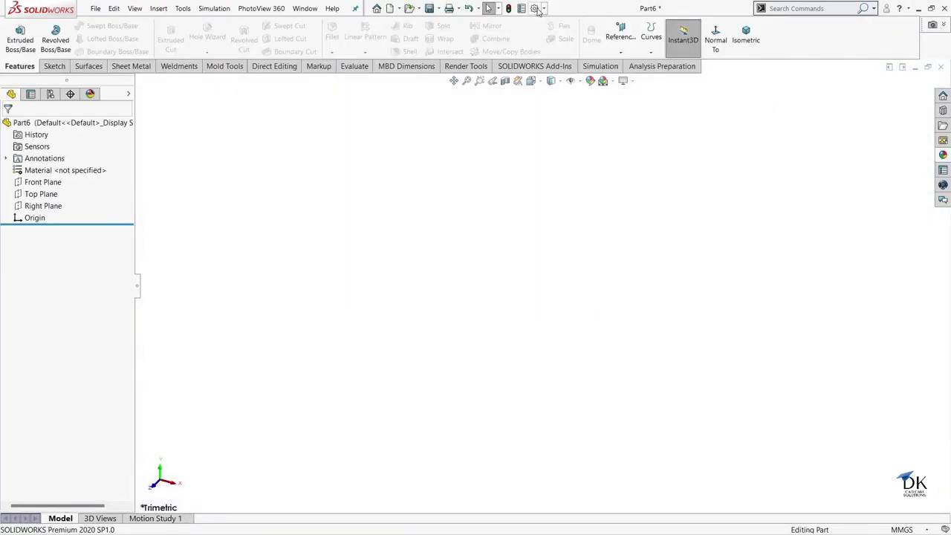
- Raise the shaded Image Quality resolution near High in Document Properties
left_click(535, 8)
left_click(323, 82)
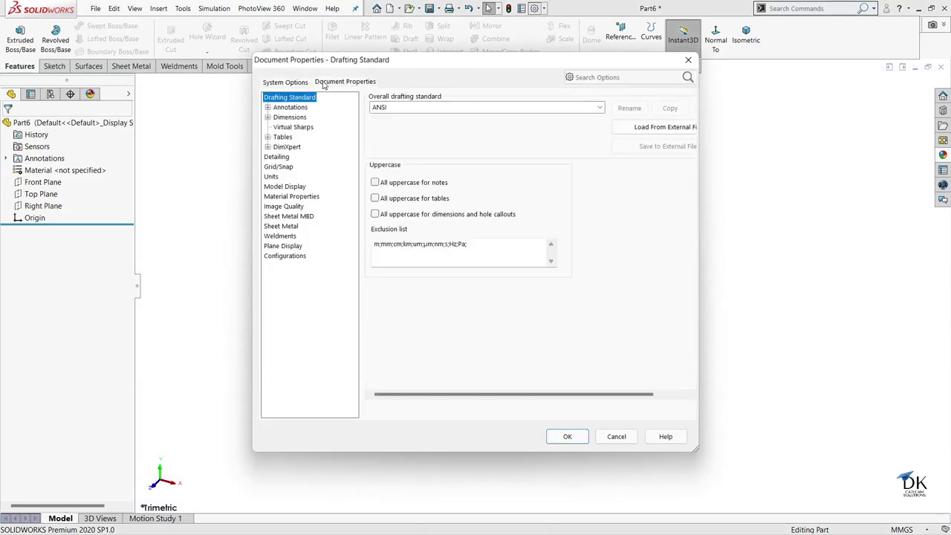
left_click(286, 206)
left_click_drag(467, 120, 567, 120)
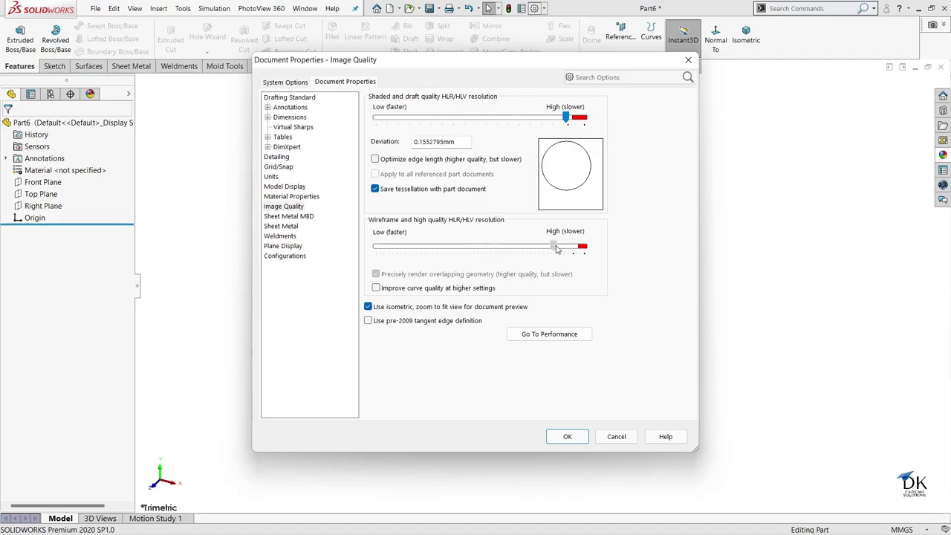
- Sketch a 6 mm diameter circle centred on the origin on the Top Plane
left_click(567, 436)
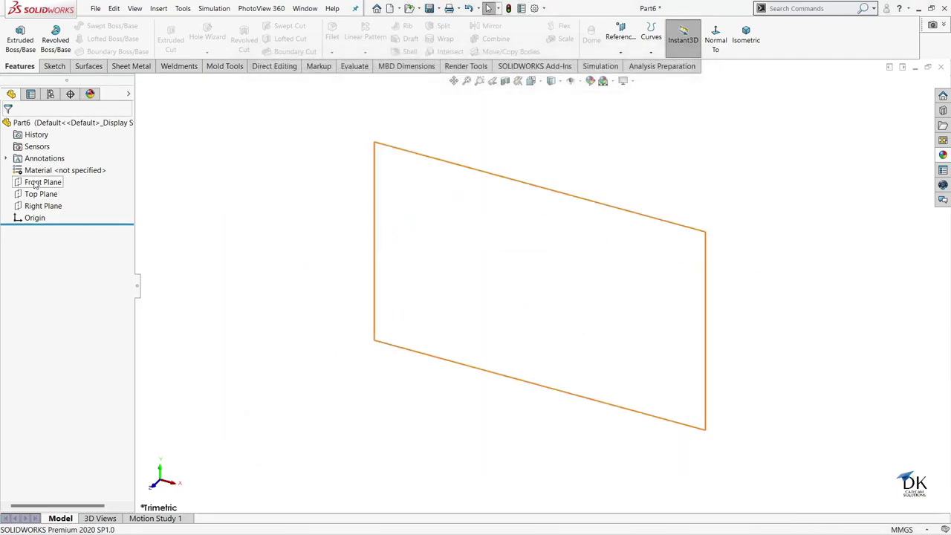
left_click(23, 192)
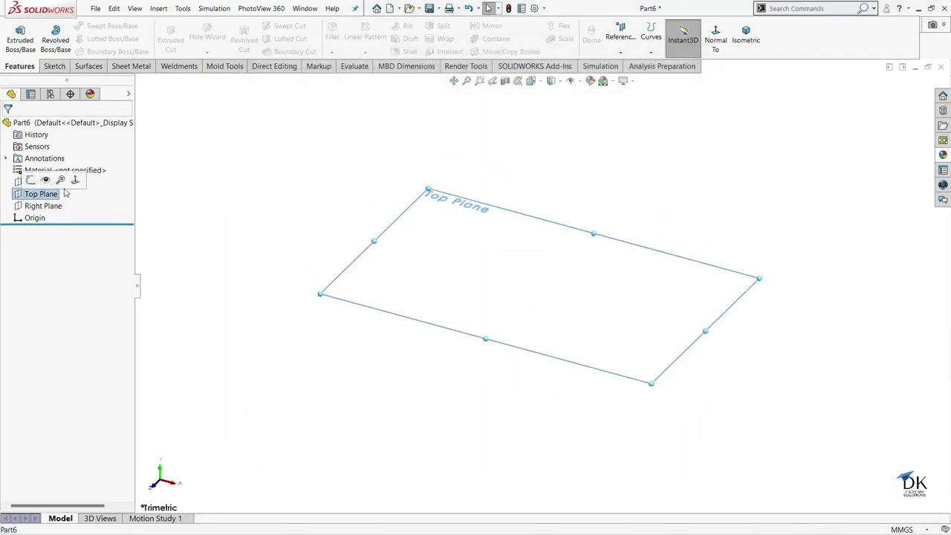
left_click(25, 186)
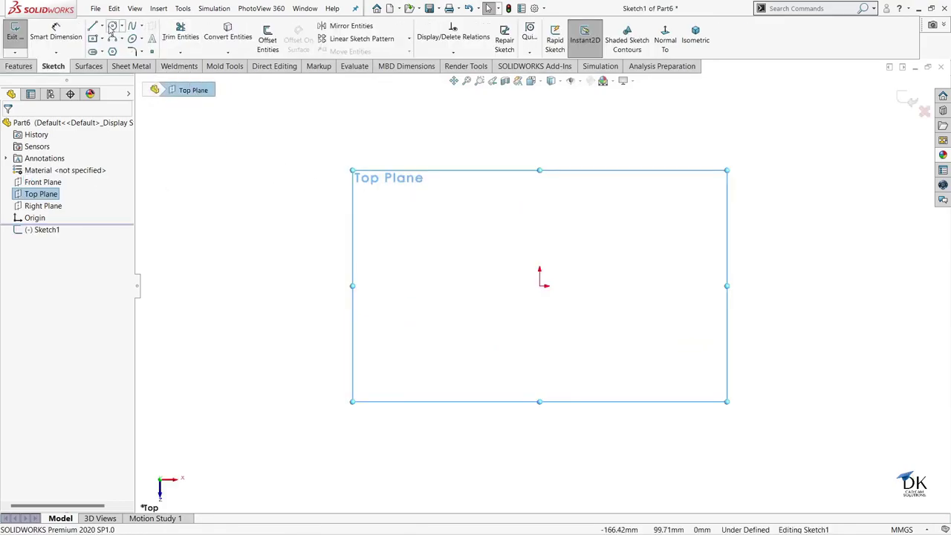
left_click(112, 26)
left_click(539, 286)
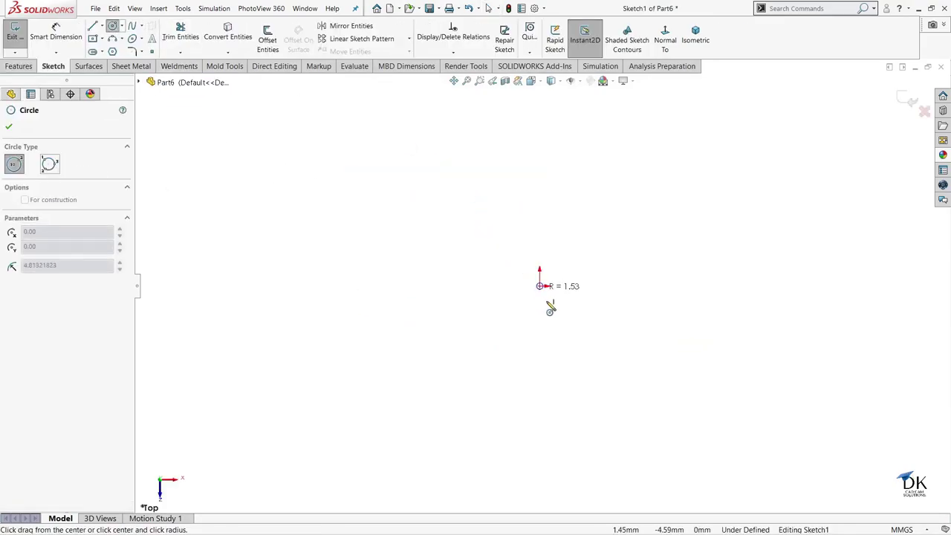
left_click(567, 325)
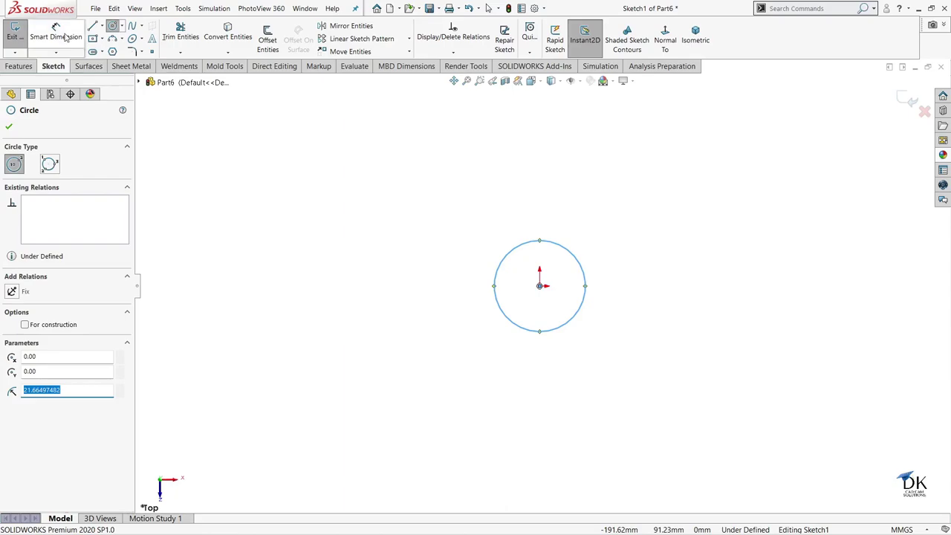
left_click(66, 36)
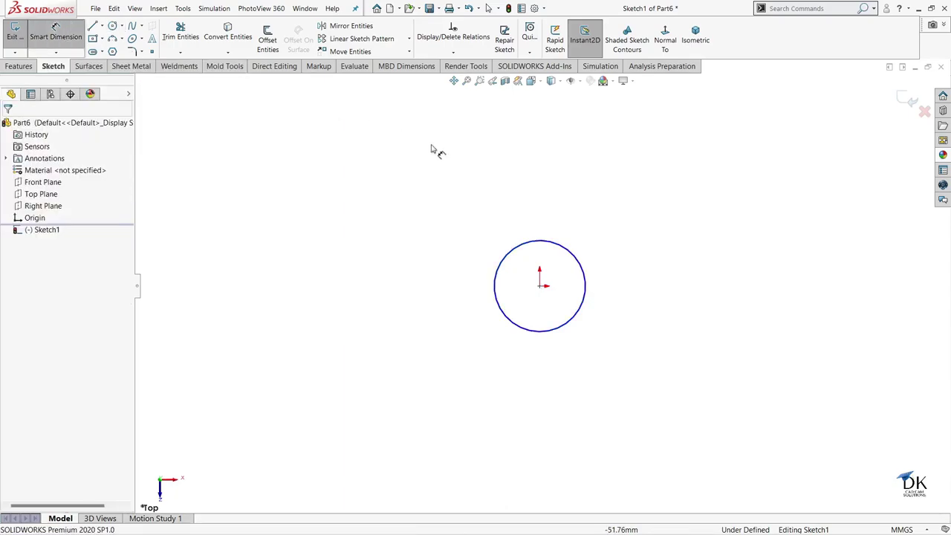
left_click(537, 243)
left_click(554, 216)
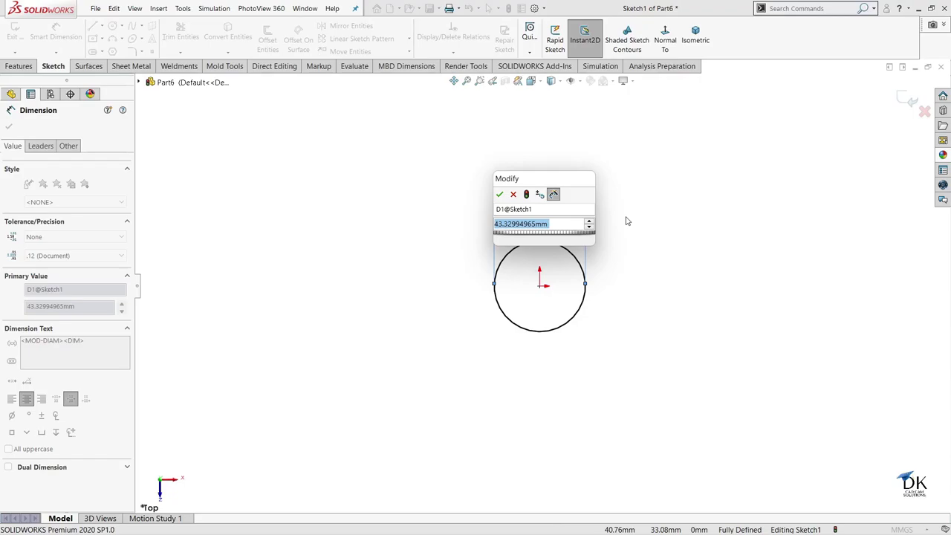
type("6")
key("Return")
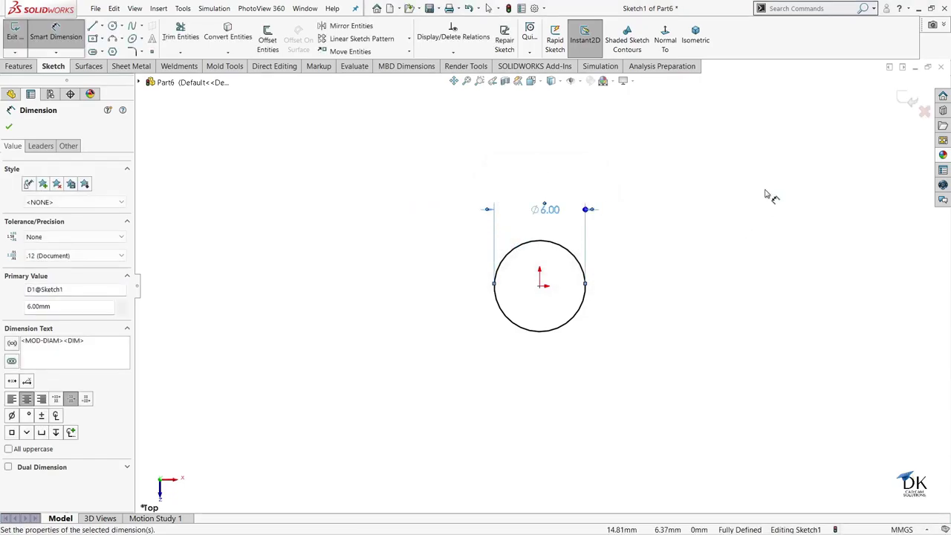
left_click(908, 99)
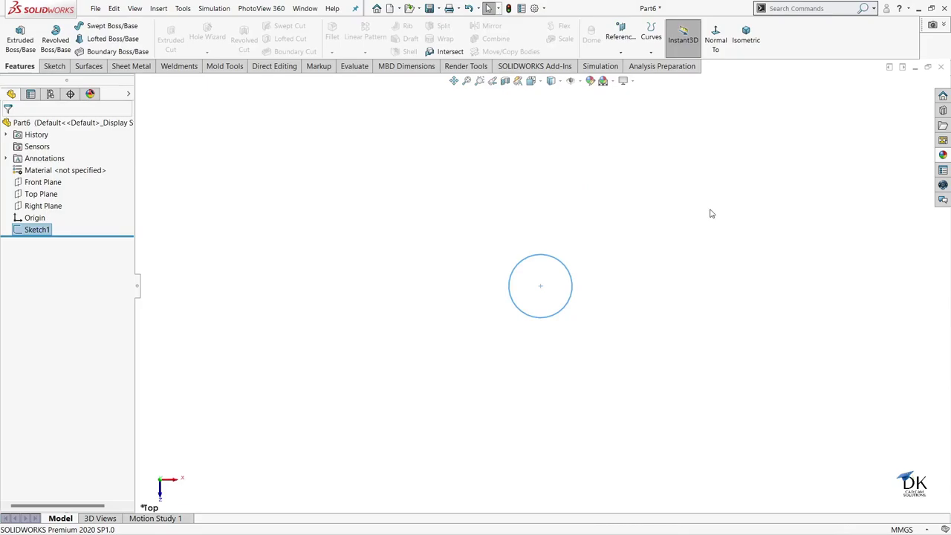
- Extrude the circle 100 mm with a Mid Plane end condition
left_click(20, 40)
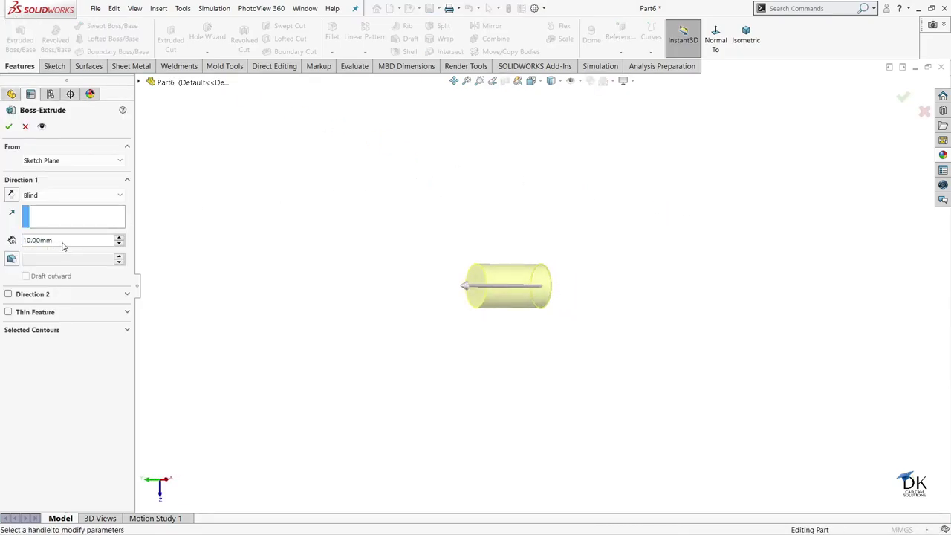
double_click(63, 239)
left_click(57, 239)
left_click_drag(48, 239, 13, 240)
type("100")
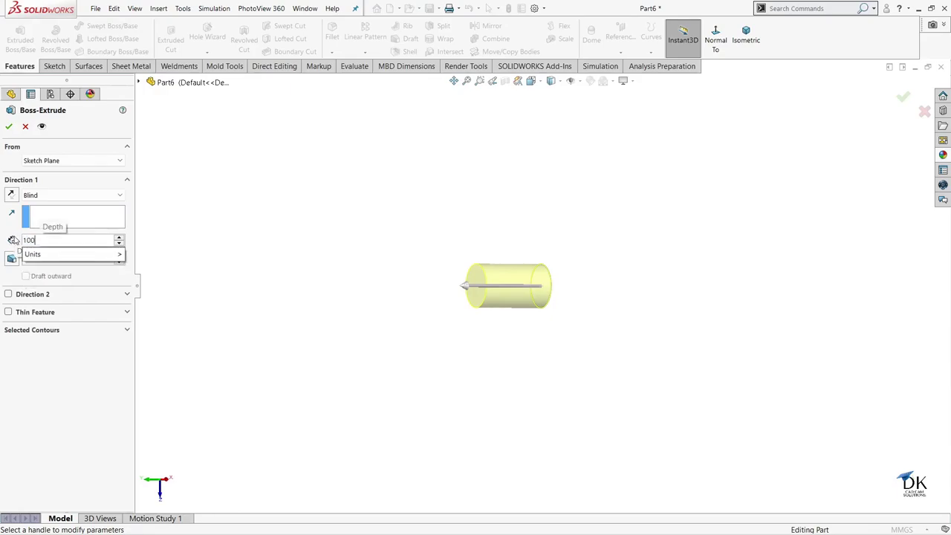
key("Return")
left_click(63, 196)
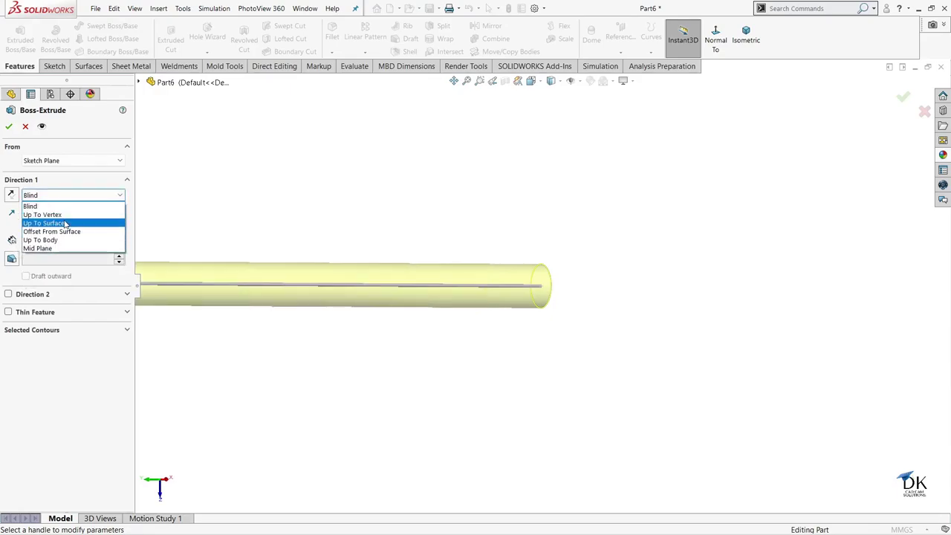
left_click(57, 248)
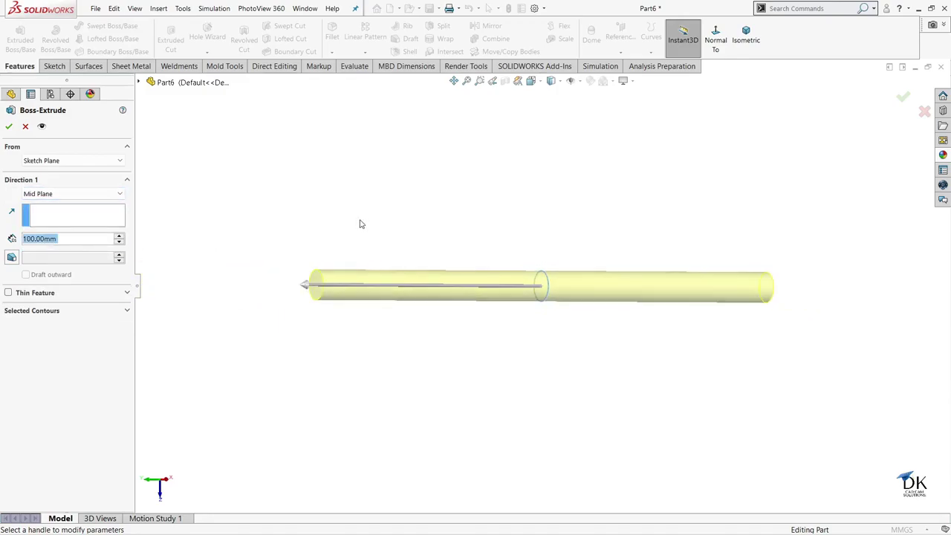
- Accept the 100 mm rod and start a sketch on its end face, viewed normal to it
left_click(9, 127)
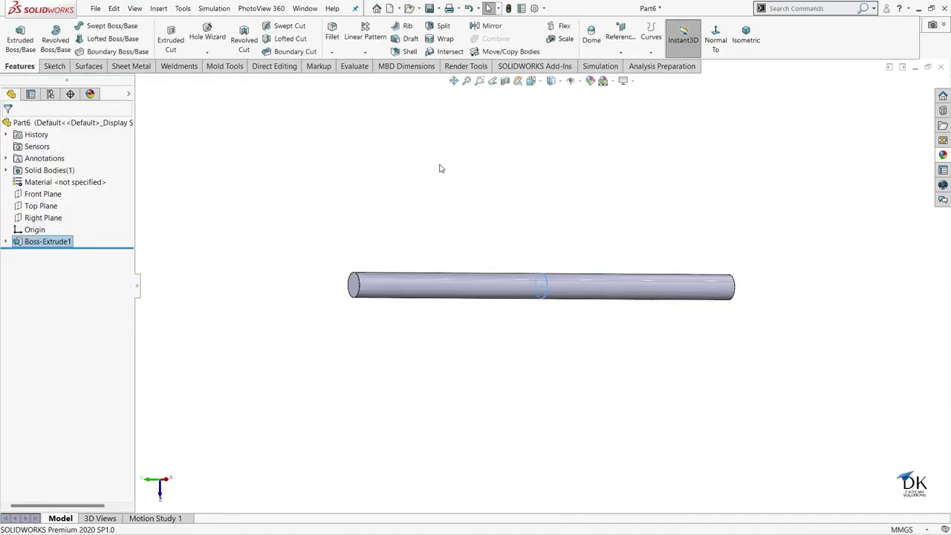
middle_click_drag(540, 166, 427, 323)
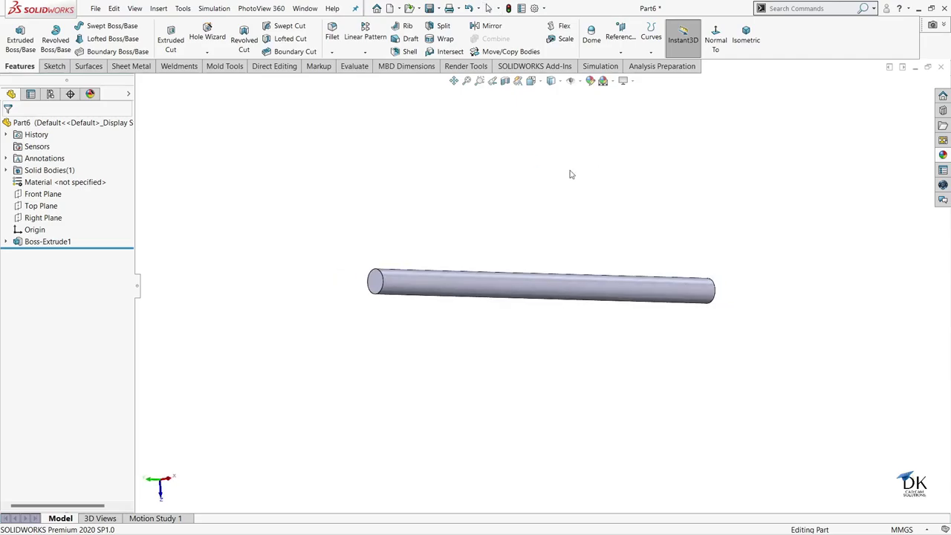
left_click(376, 271)
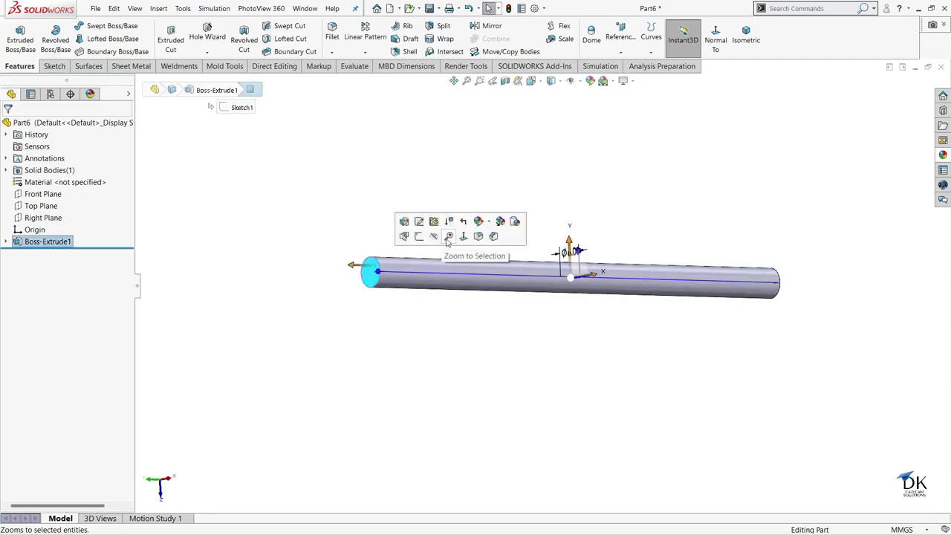
left_click(420, 237)
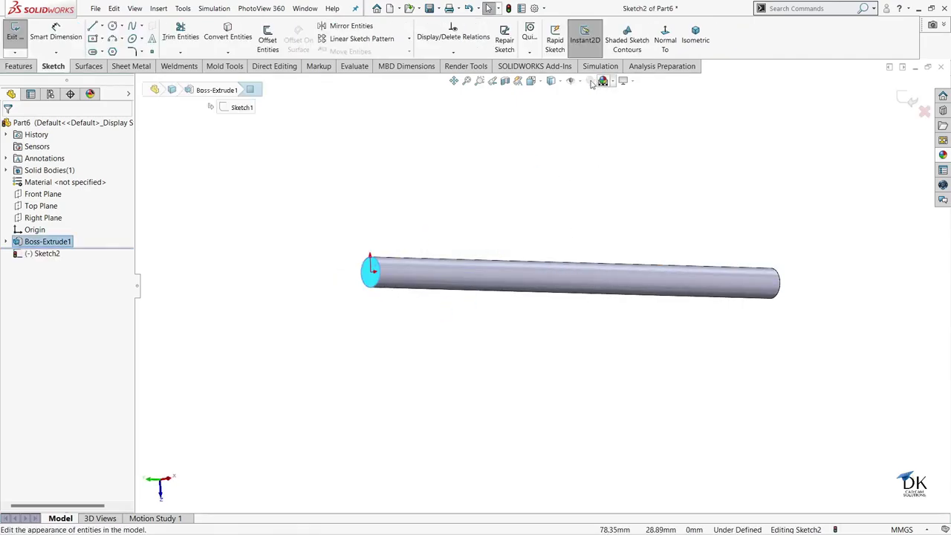
left_click(666, 38)
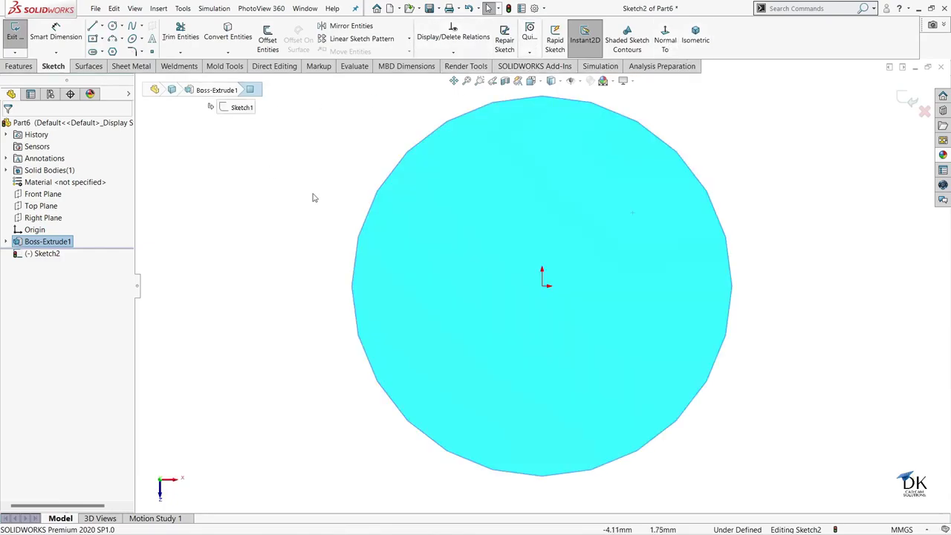
key("f")
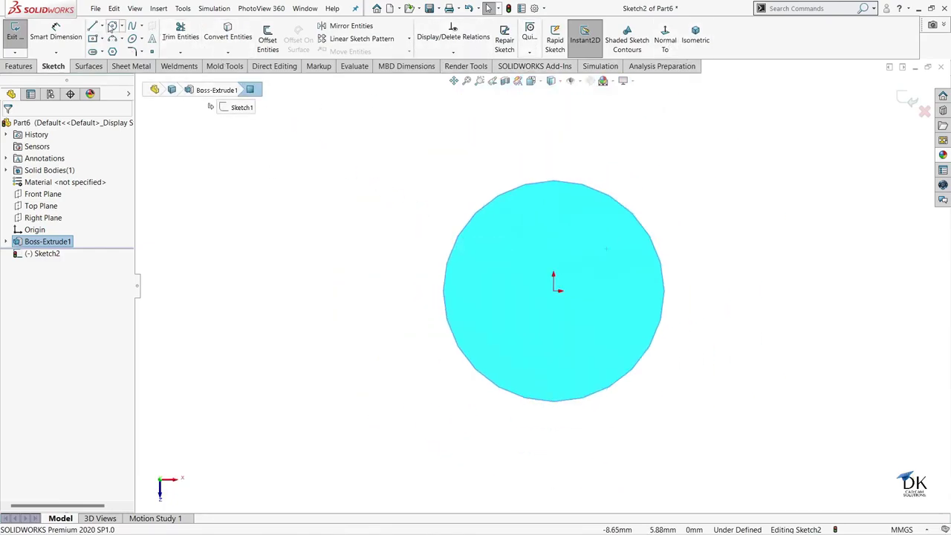
- Draw a circle at the origin, dimension it to 10 mm diameter, and finish the sketch
left_click(112, 25)
left_click(553, 291)
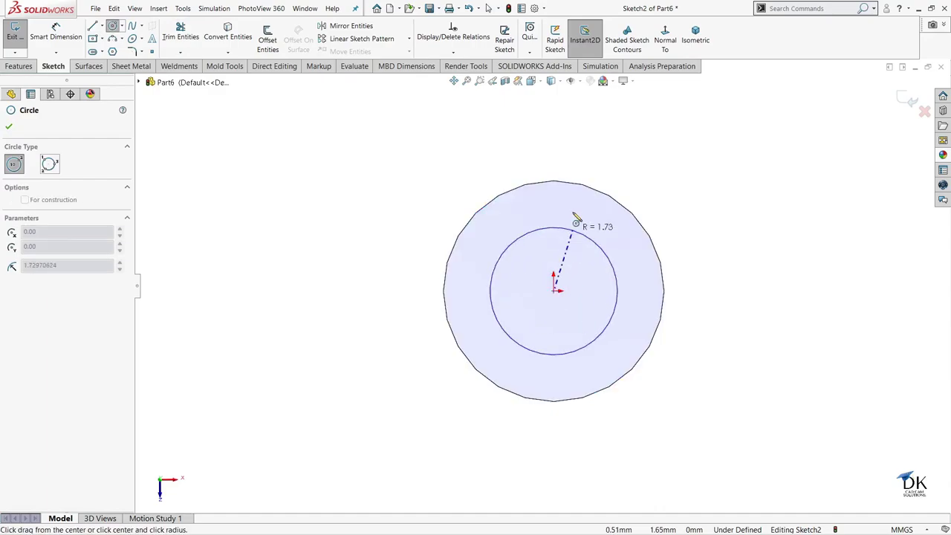
left_click(587, 136)
left_click(56, 33)
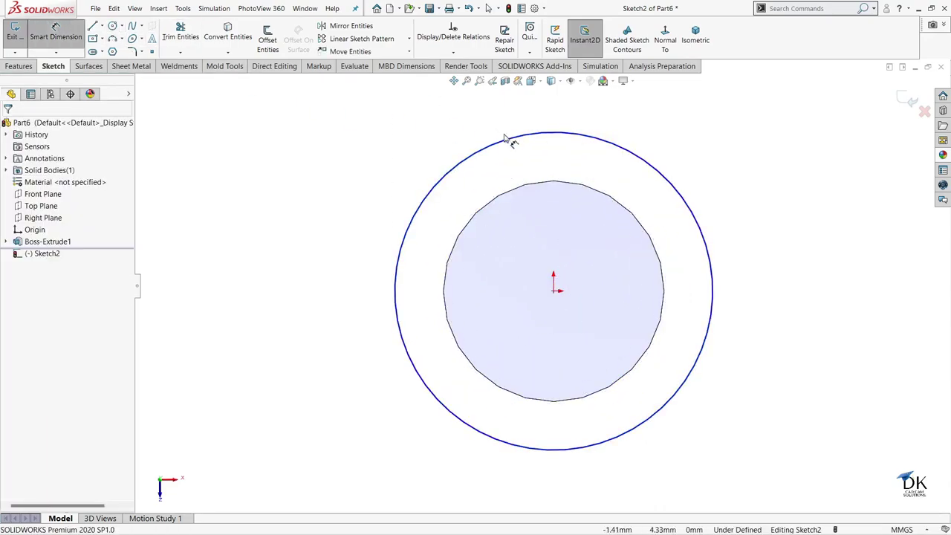
left_click(509, 139)
left_click(468, 125)
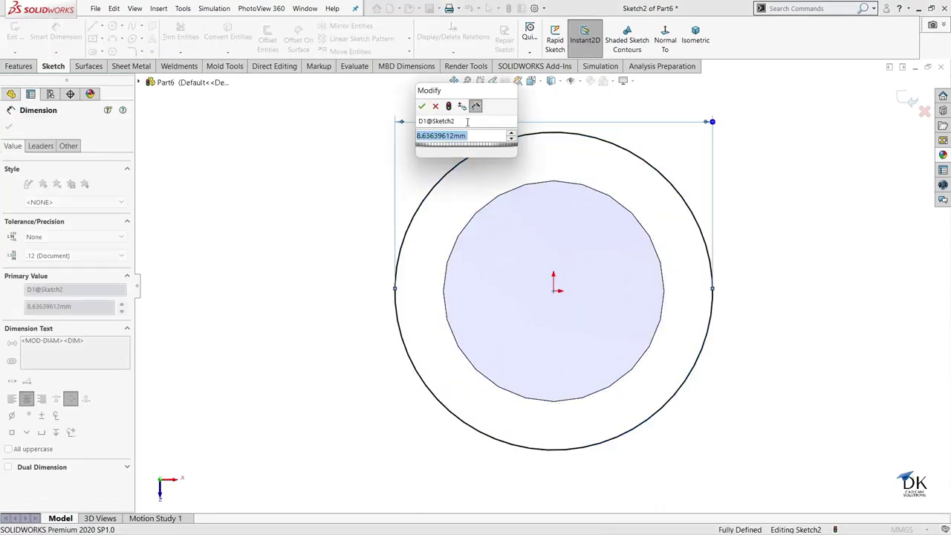
type("10")
key("Return")
key("f")
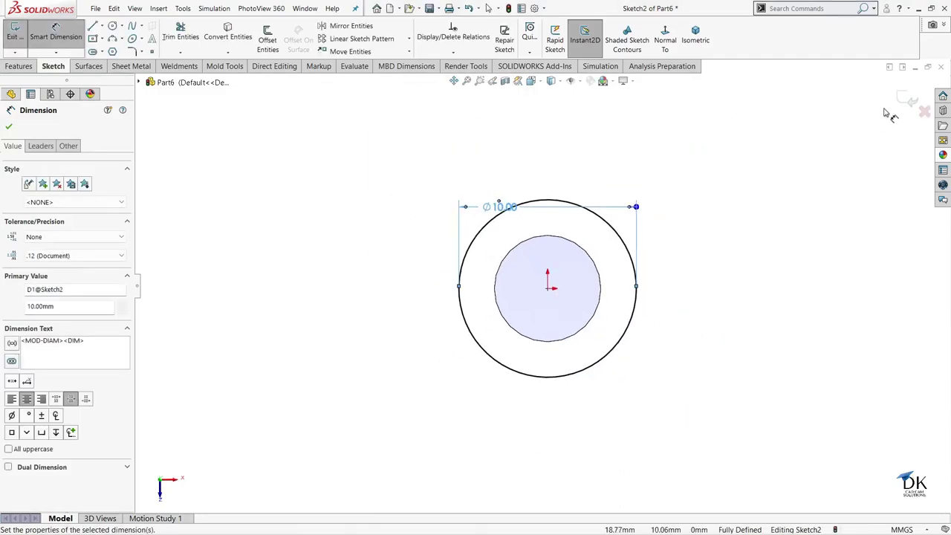
left_click(906, 96)
left_click(13, 33)
- Extrude the Ø10 circle 2 mm Blind to make the head disc
left_click(20, 39)
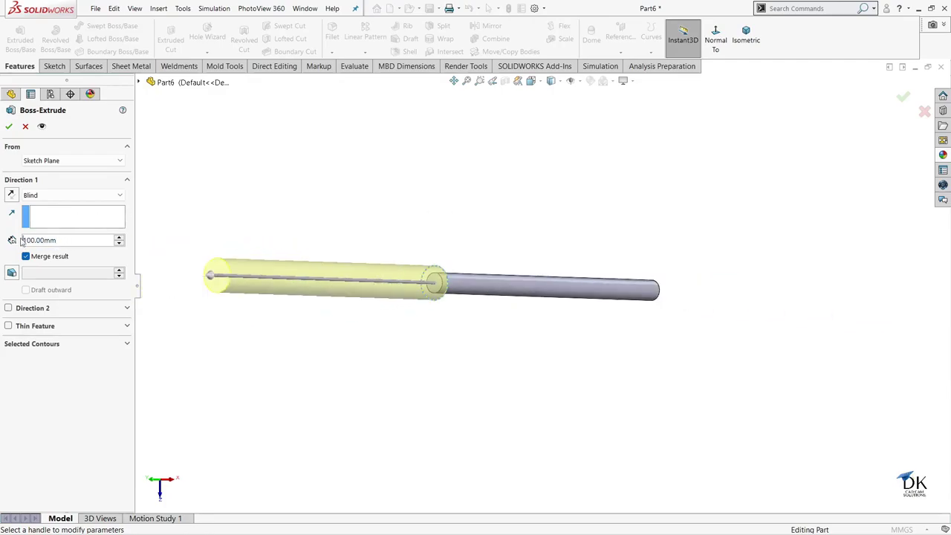
left_click_drag(57, 240, 15, 247)
type("1")
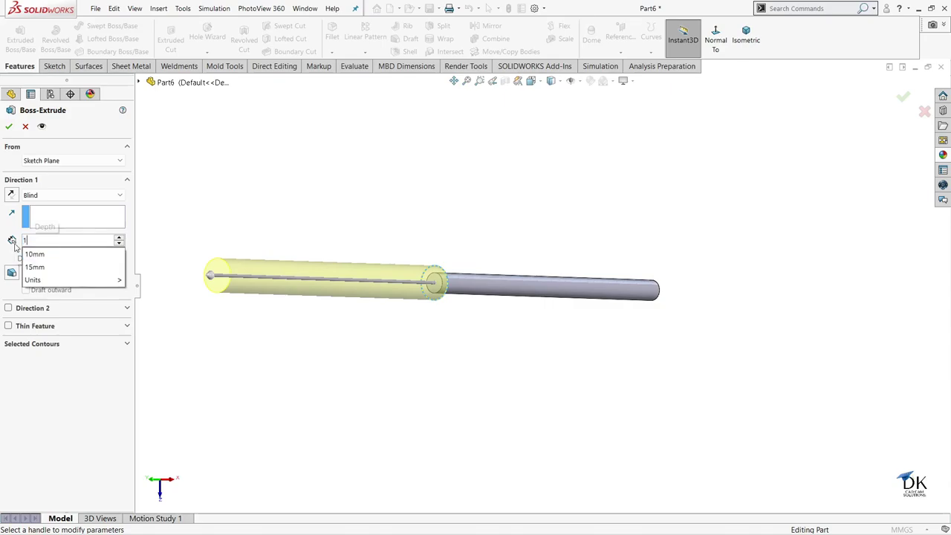
key("BackSpace")
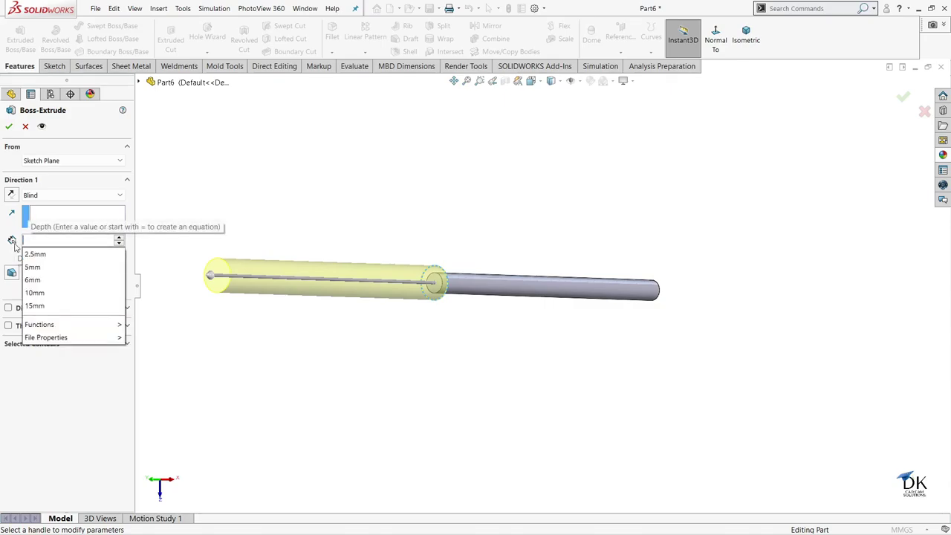
type("2")
key("Return")
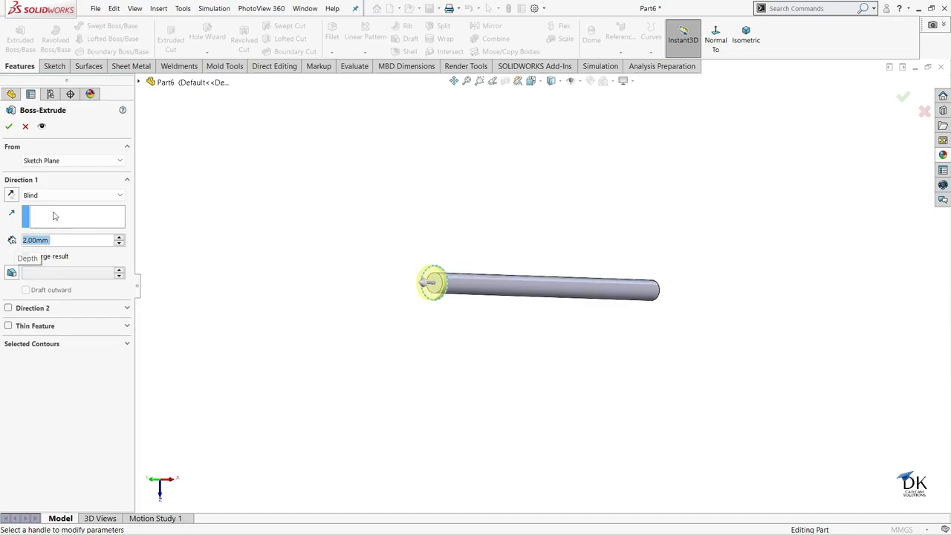
left_click(8, 127)
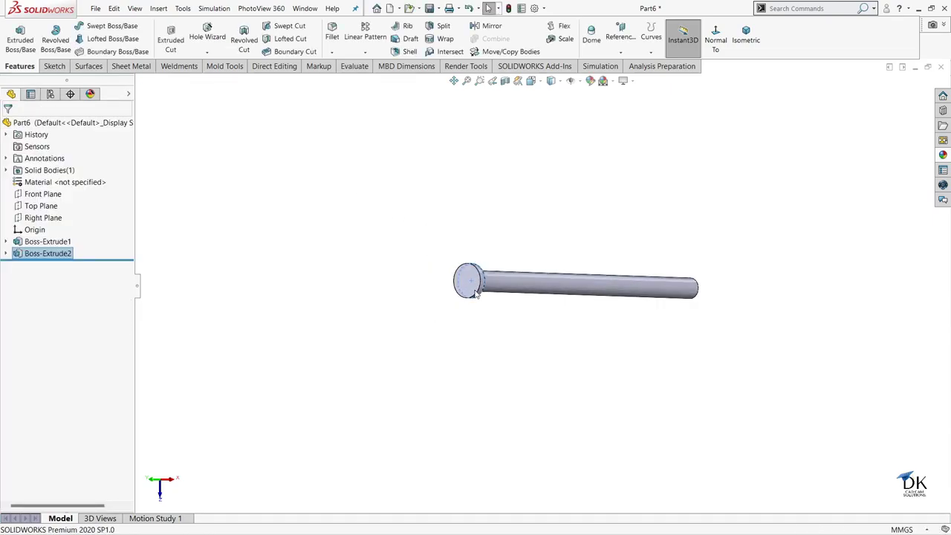
- Dome the head's outer end face 1 mm as an elliptical dome
scroll(484, 285, "down", 2)
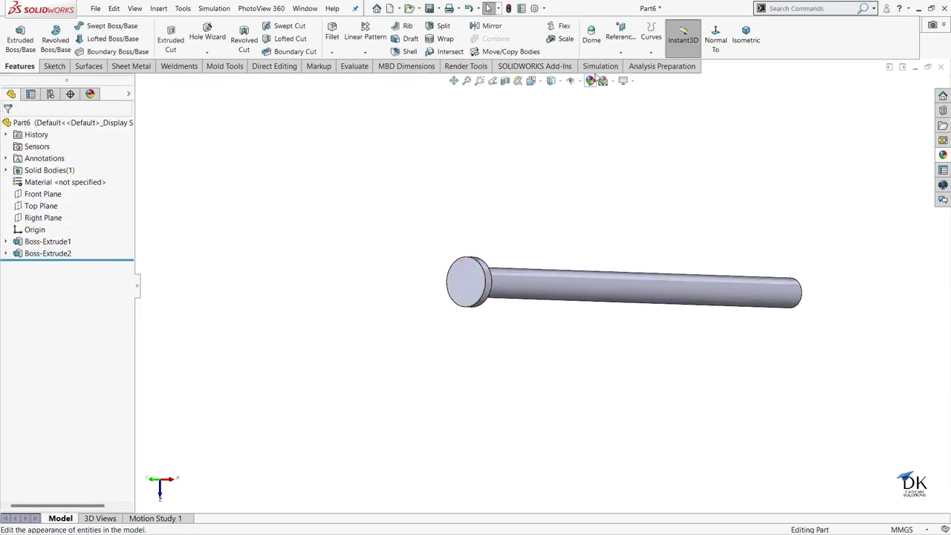
left_click(591, 33)
left_click(469, 285)
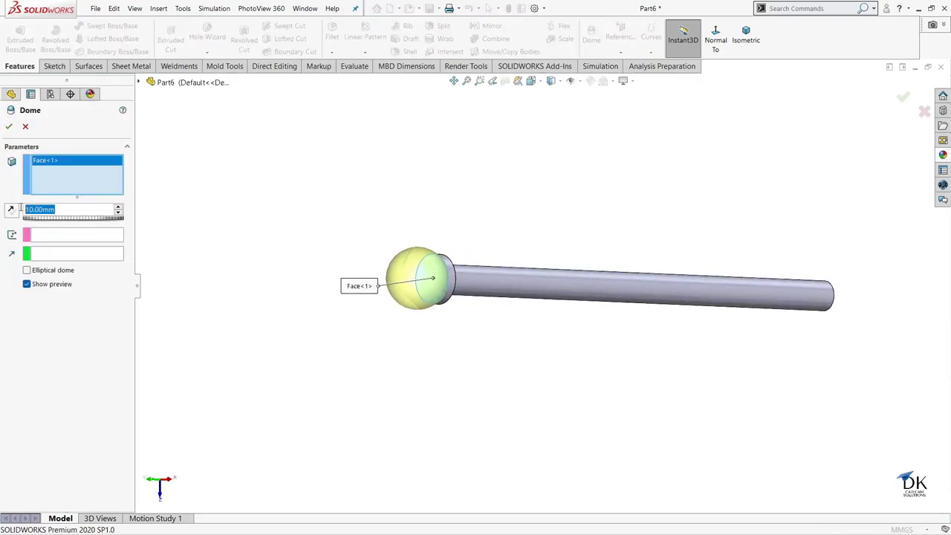
type("1")
key("Return")
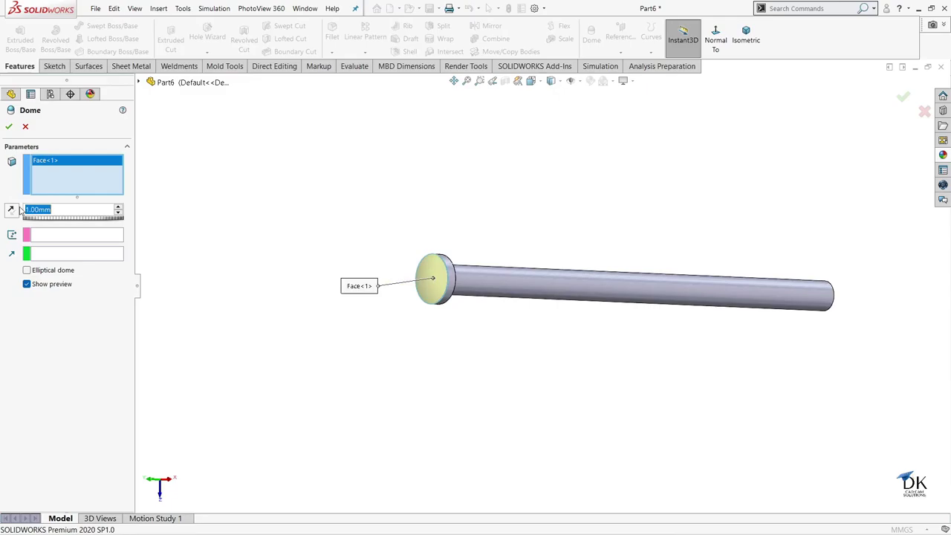
scroll(450, 295, "down", 2)
middle_click_drag(510, 315, 465, 295)
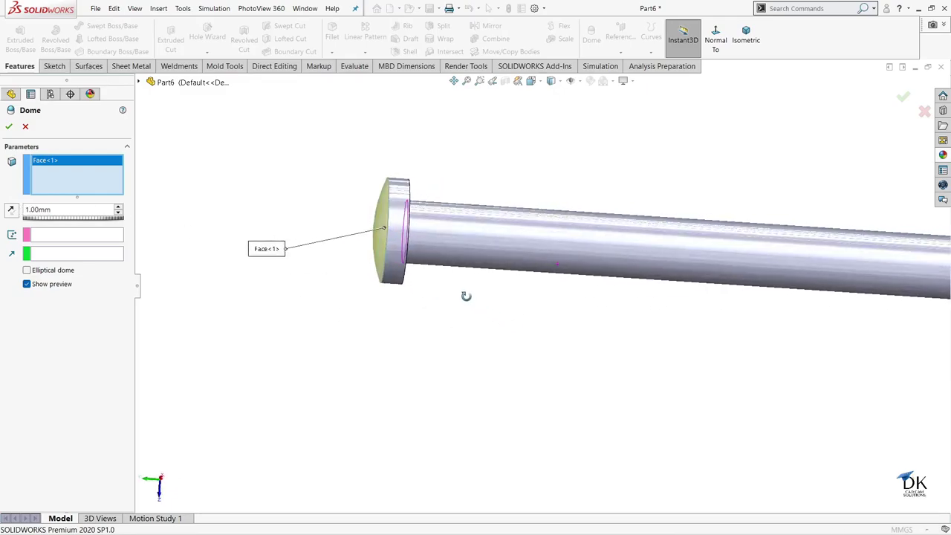
left_click(27, 270)
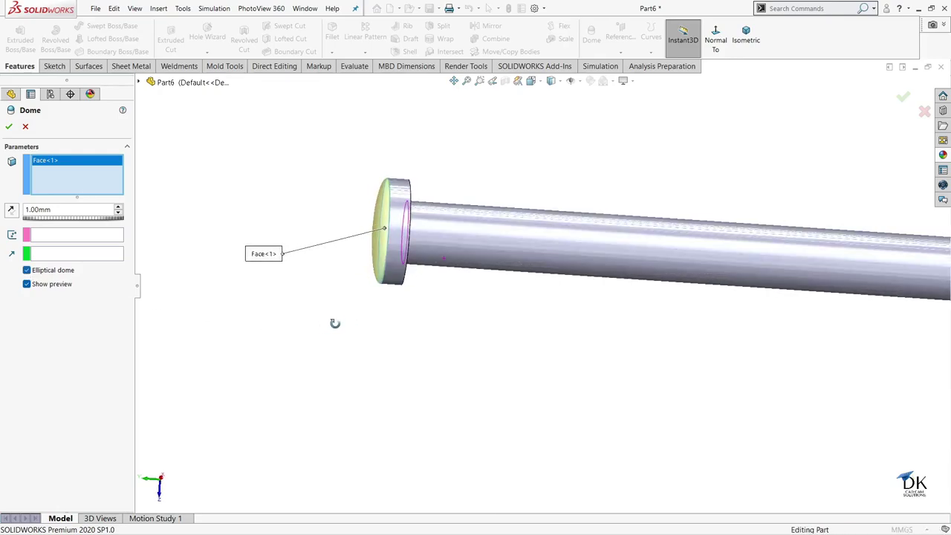
left_click(9, 126)
- Chamfer the edge where the head meets the rod at 0.3 mm × 45°
scroll(620, 362, "up", 1)
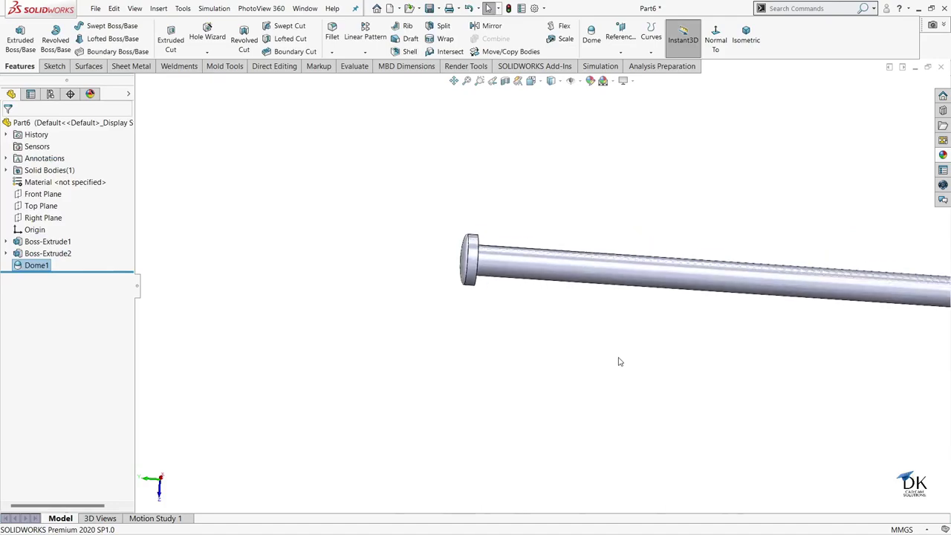
scroll(720, 369, "up", 2)
scroll(755, 357, "down", 2)
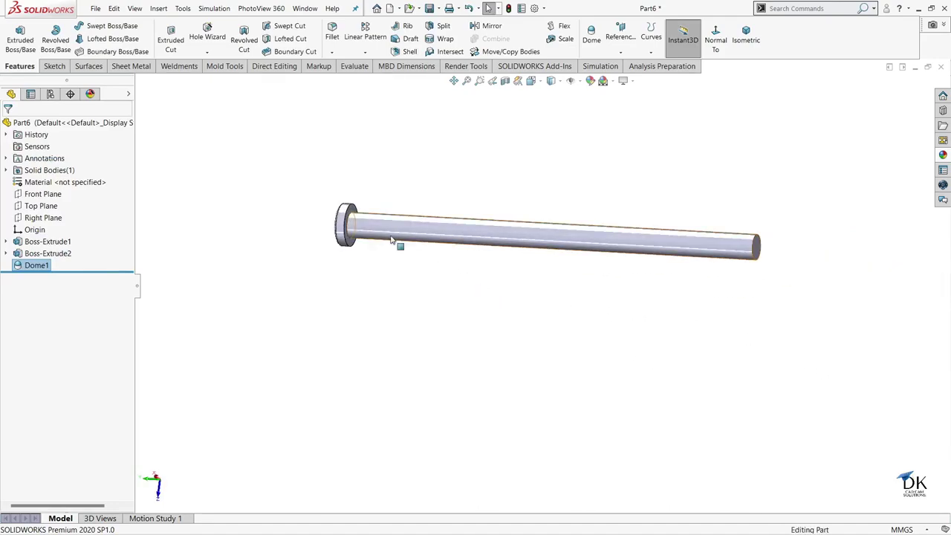
scroll(356, 210, "down", 2)
scroll(386, 205, "down", 2)
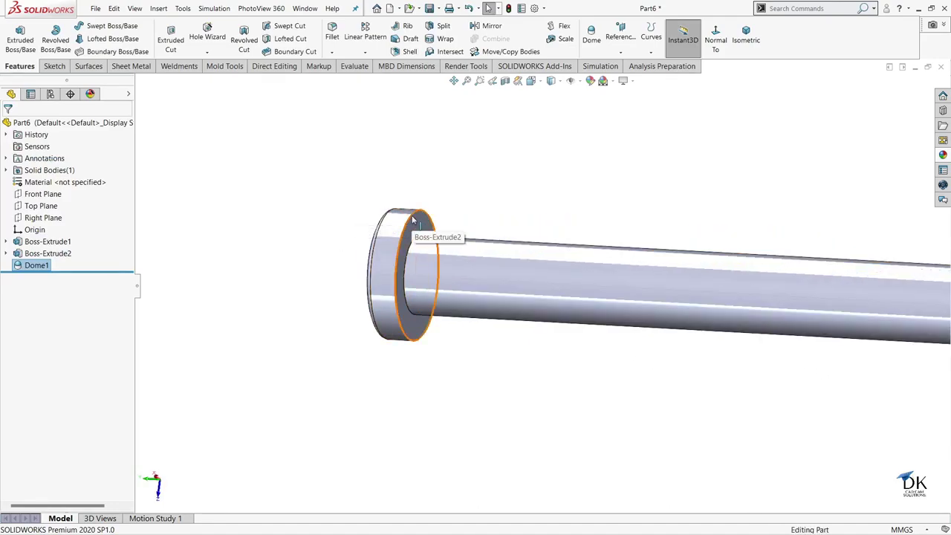
left_click(416, 214)
key("c")
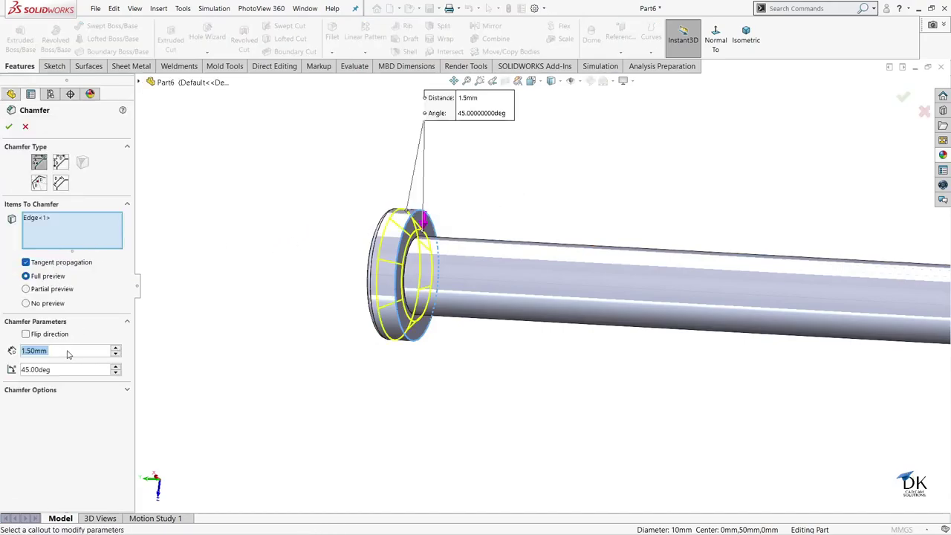
type("0.3")
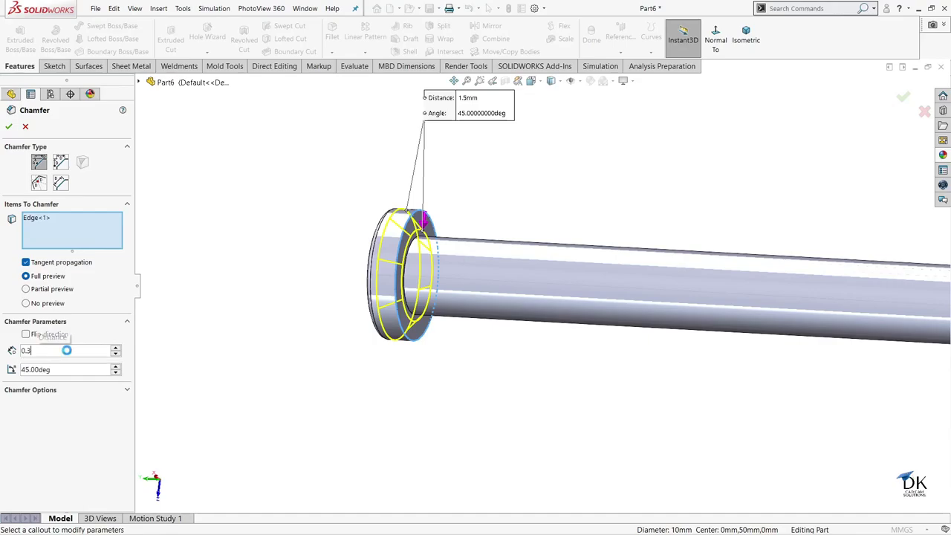
key("Return")
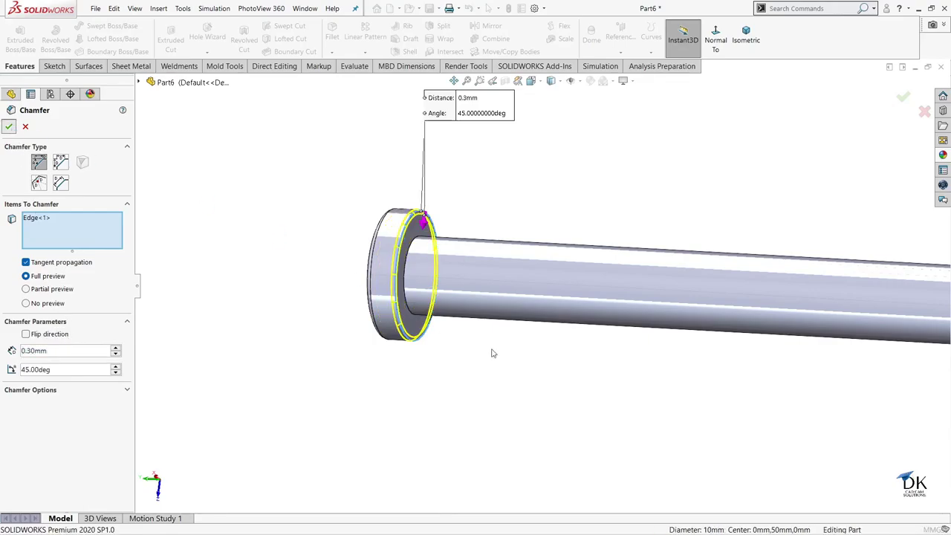
key("Return")
scroll(582, 408, "up", 3)
scroll(845, 414, "up", 3)
scroll(821, 307, "down", 2)
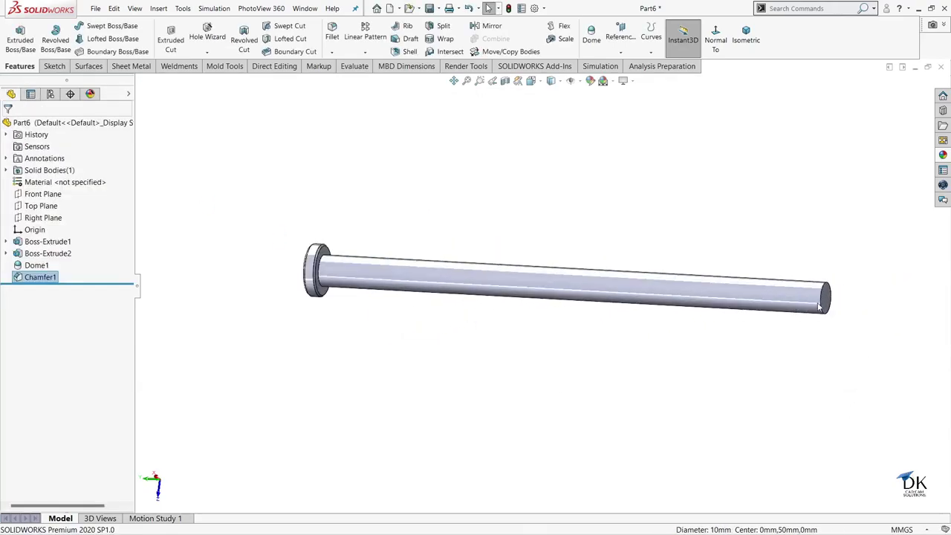
- Attempt a face mirror of the head about the Top Plane, then cancel it
left_click(487, 25)
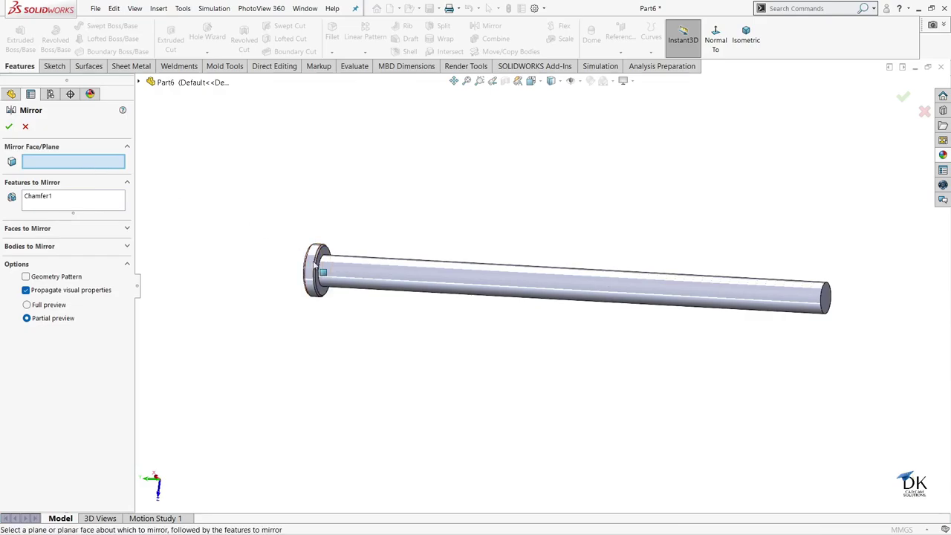
left_click(140, 83)
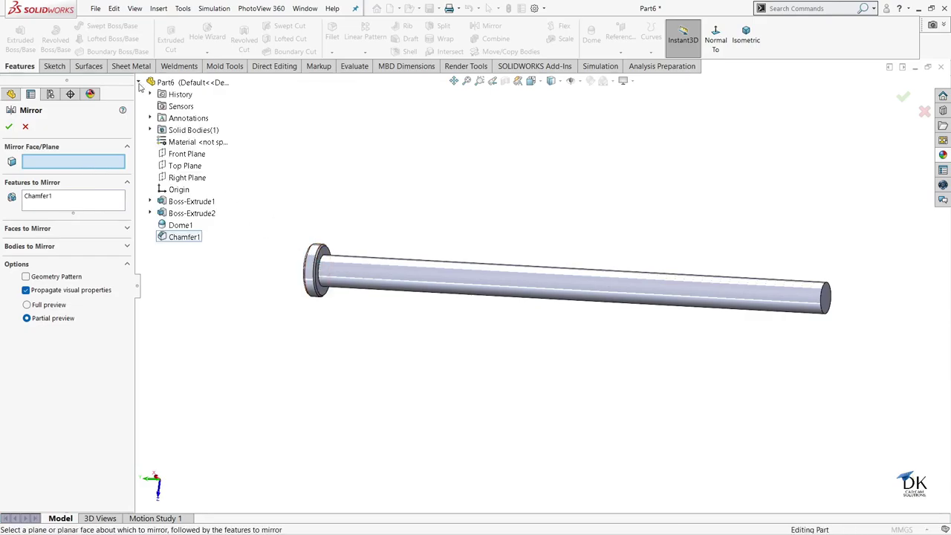
left_click(180, 166)
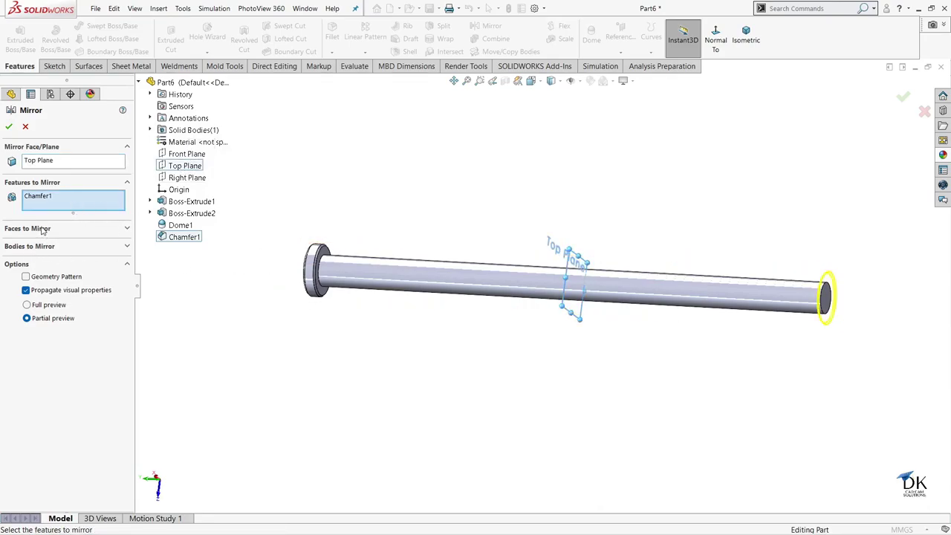
left_click(42, 229)
left_click(49, 198)
right_click(49, 198)
left_click(67, 214)
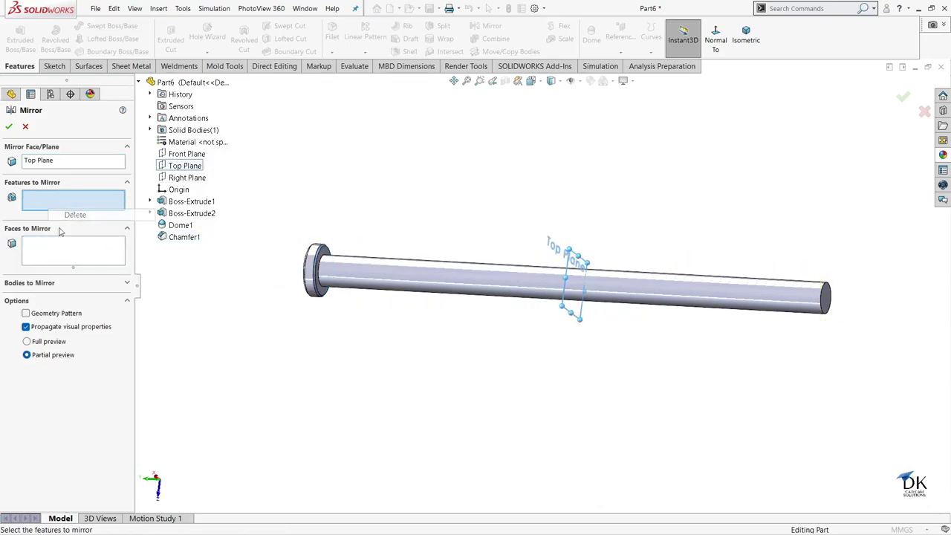
left_click(61, 254)
left_click(317, 267)
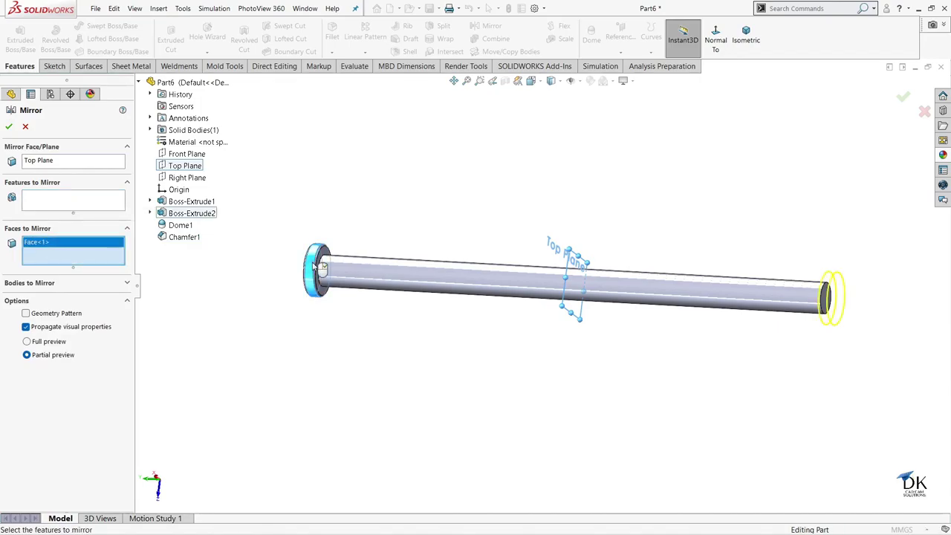
middle_click_drag(317, 266, 303, 269)
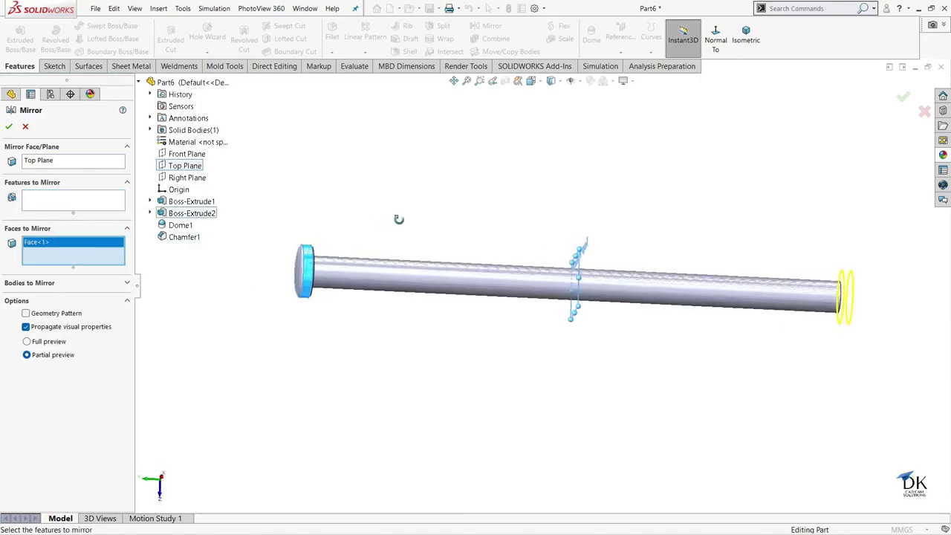
left_click(303, 269)
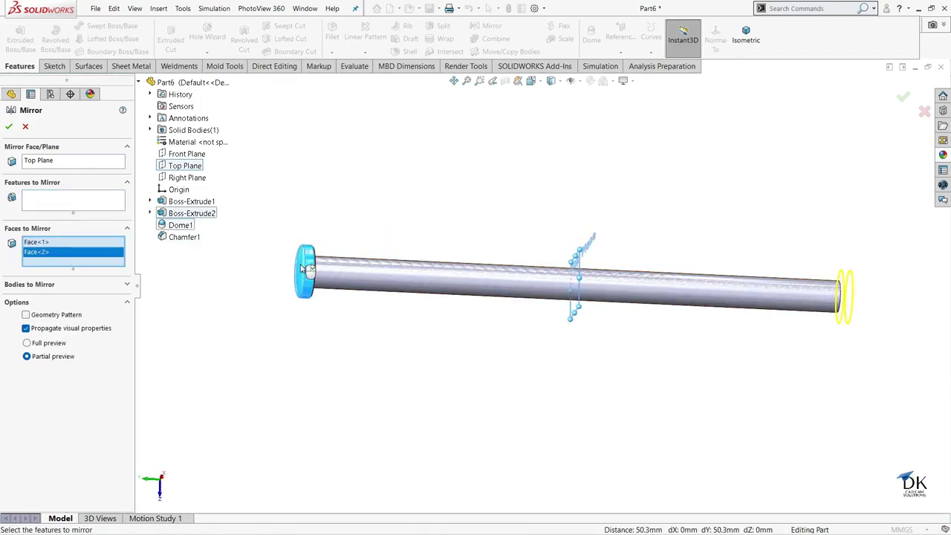
left_click(9, 127)
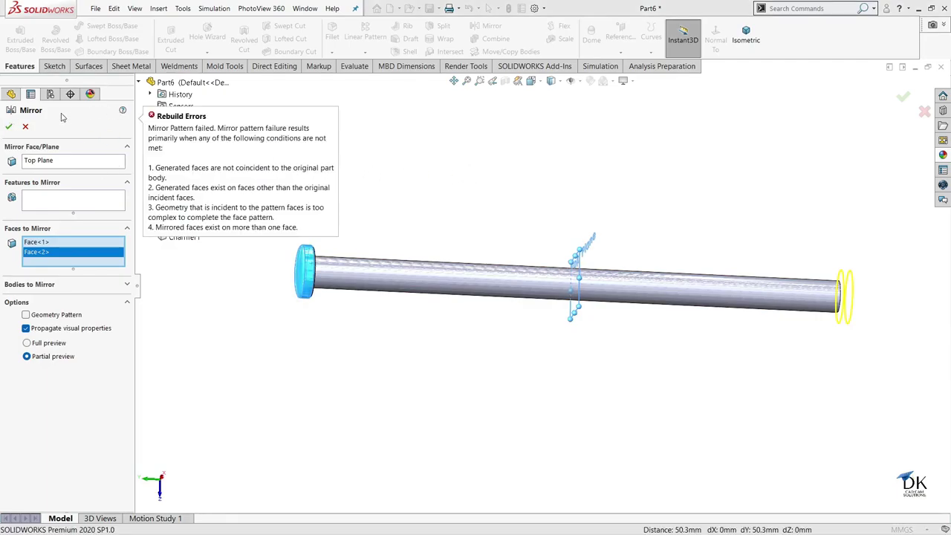
left_click(26, 127)
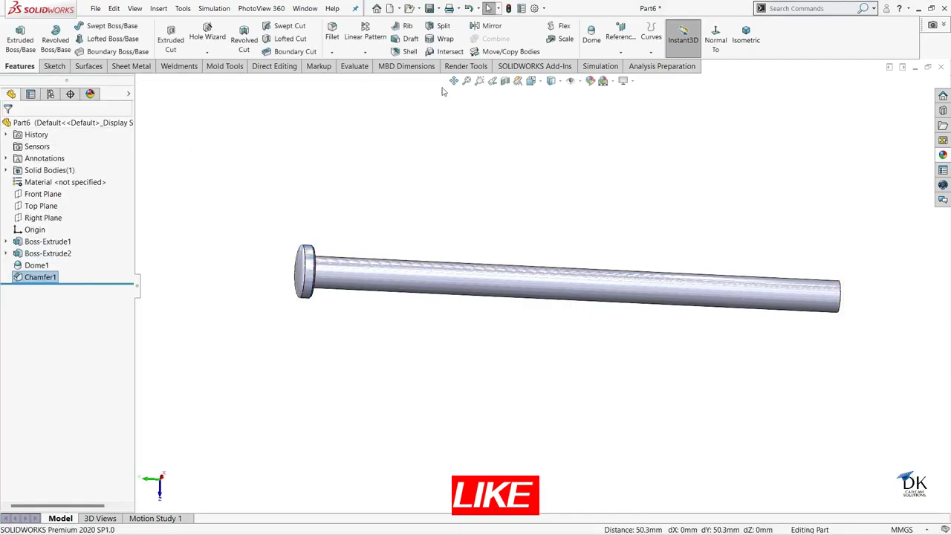
- Mirror Chamfer1, Boss-Extrude2 and Dome1 about the Top Plane to form the second head
left_click(492, 27)
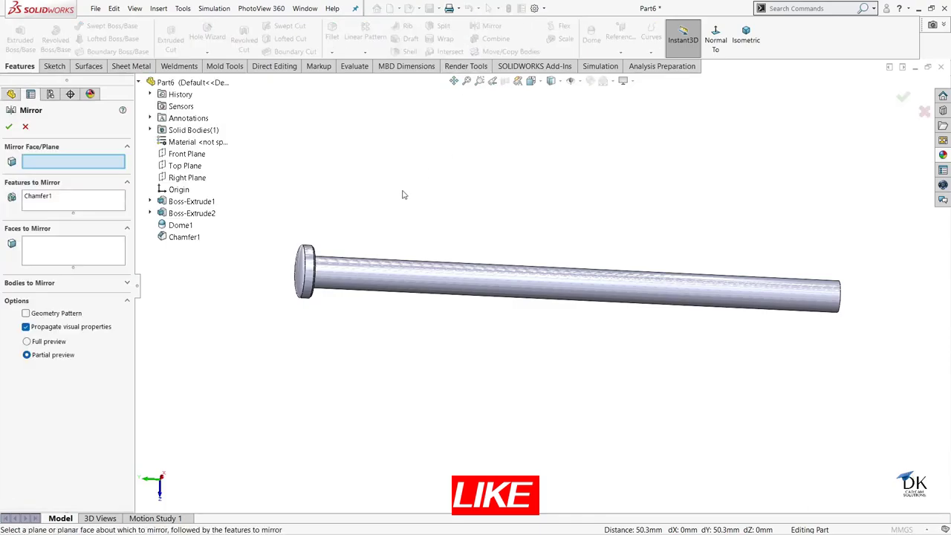
left_click(179, 167)
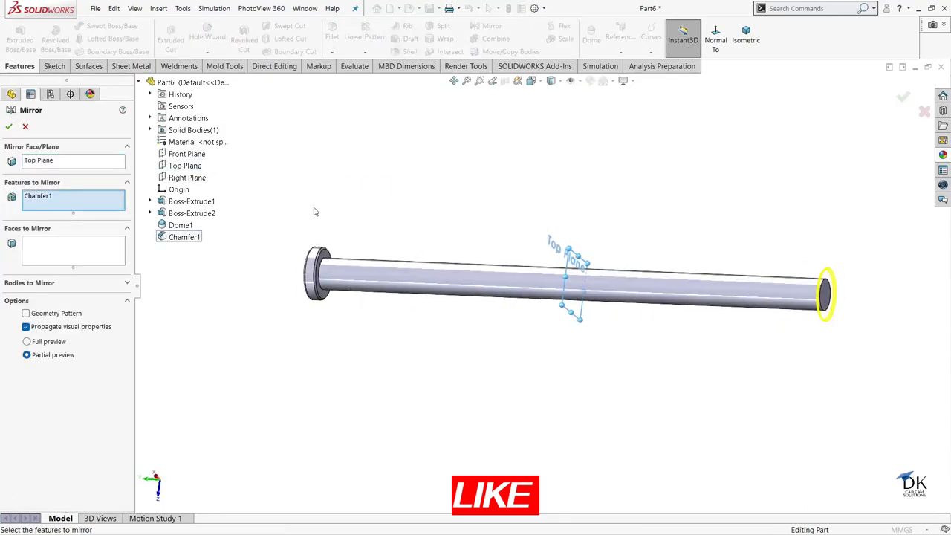
left_click(179, 215)
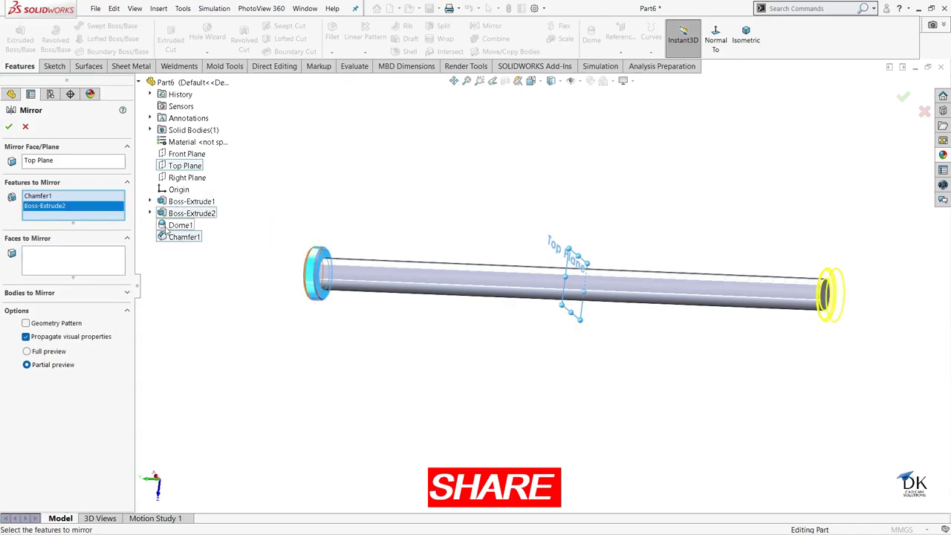
left_click(168, 227)
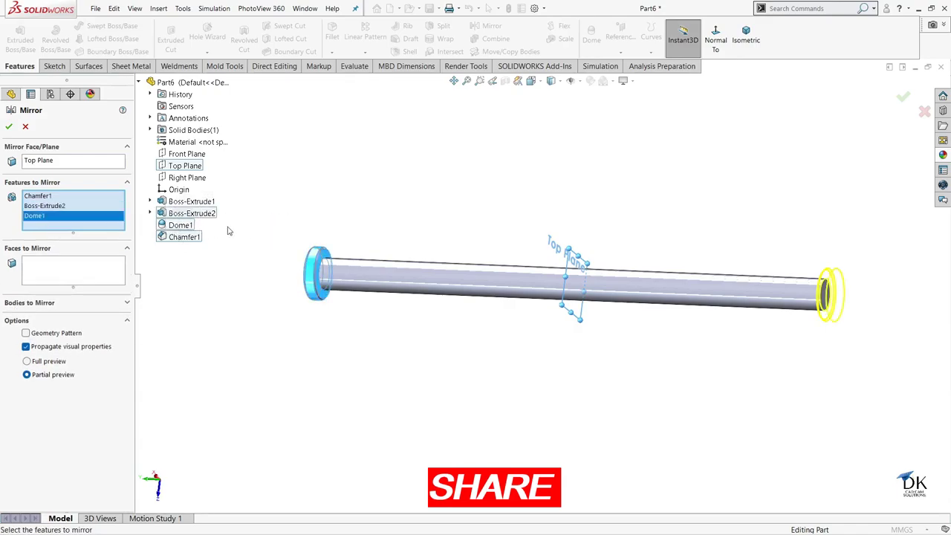
left_click(9, 128)
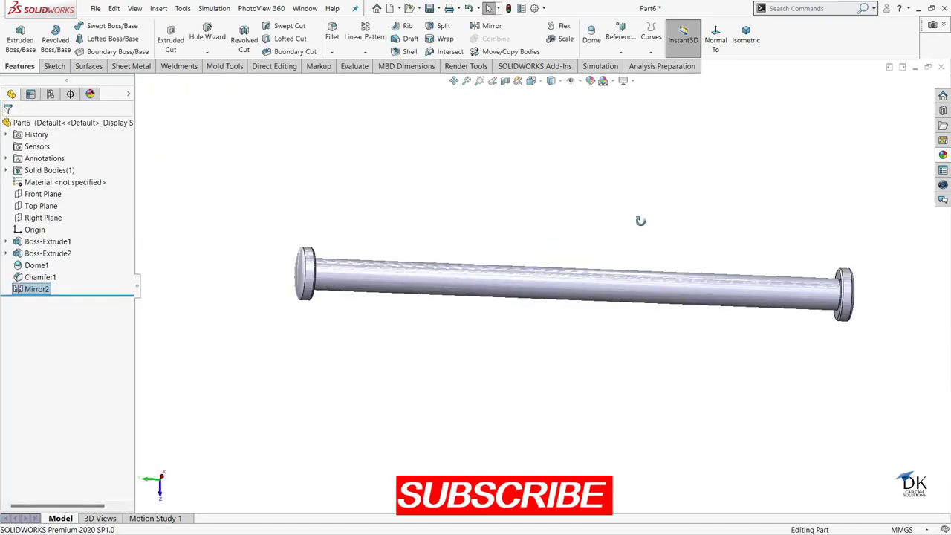
- Apply the polished steel appearance to the whole Part6
scroll(803, 329, "down", 3)
middle_click_drag(807, 335, 609, 350)
scroll(608, 351, "up", 4)
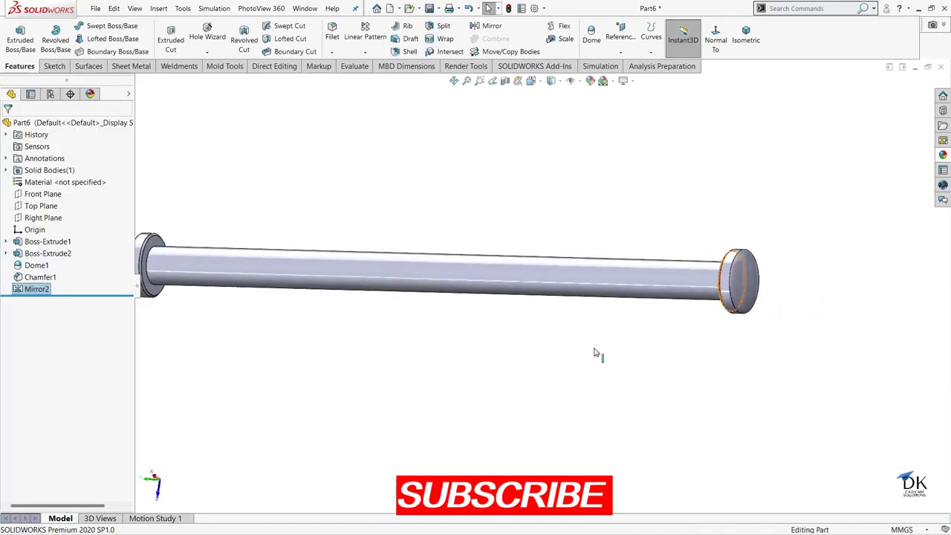
left_click(38, 122)
left_click(942, 155)
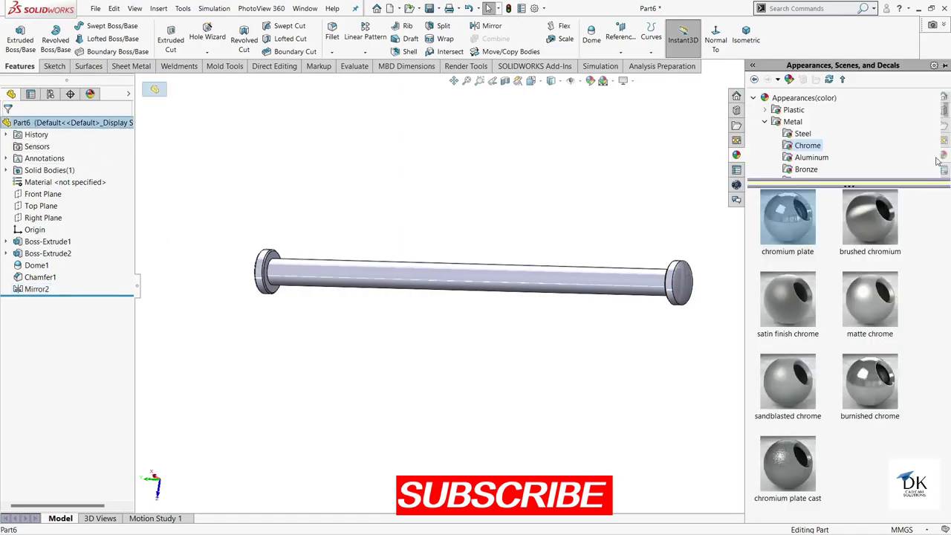
left_click(799, 134)
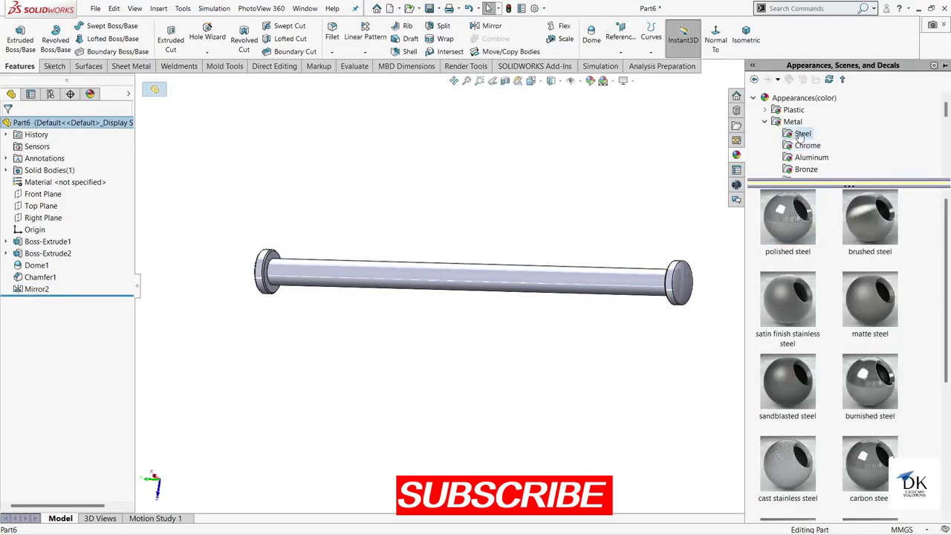
scroll(798, 159, "down", 1)
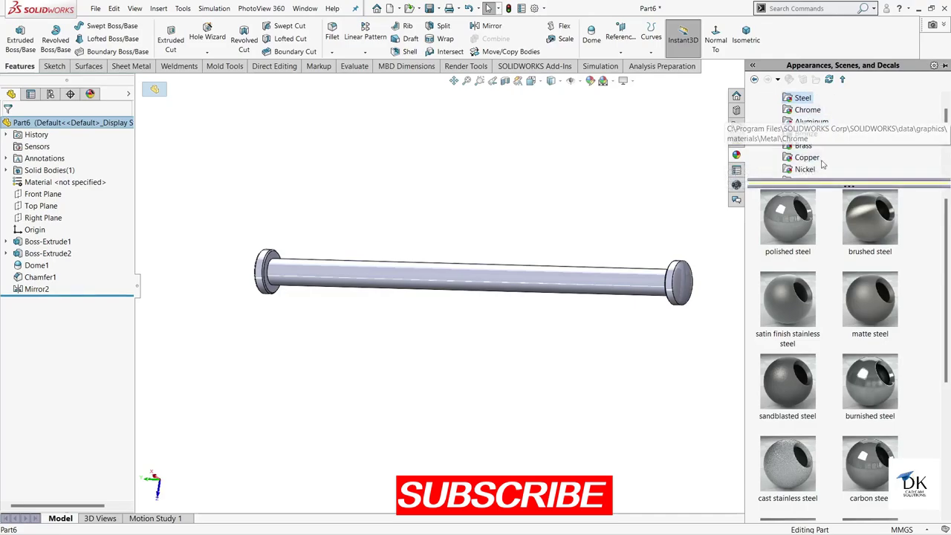
double_click(790, 218)
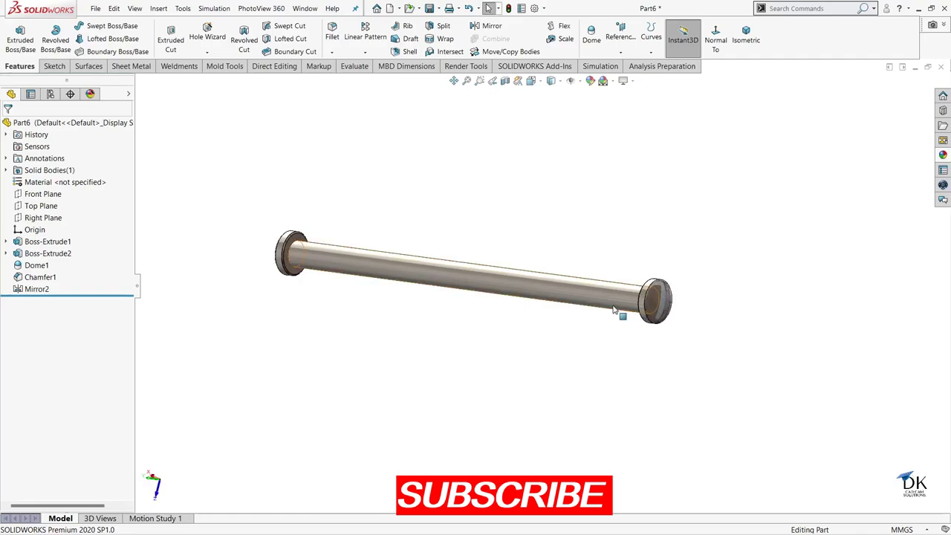
- Save the part as 'pin'
middle_click_drag(644, 326, 610, 309)
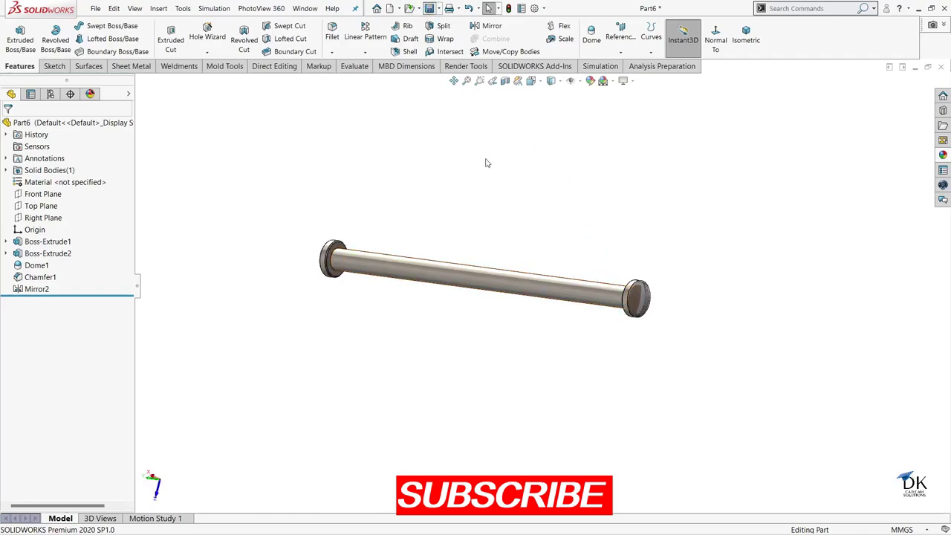
key("ctrl+s")
type("pin")
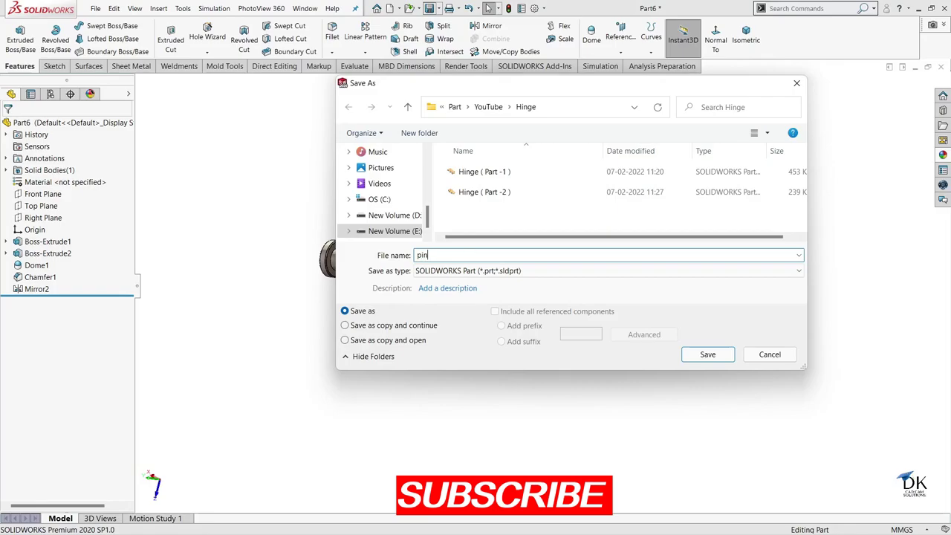
left_click(706, 353)
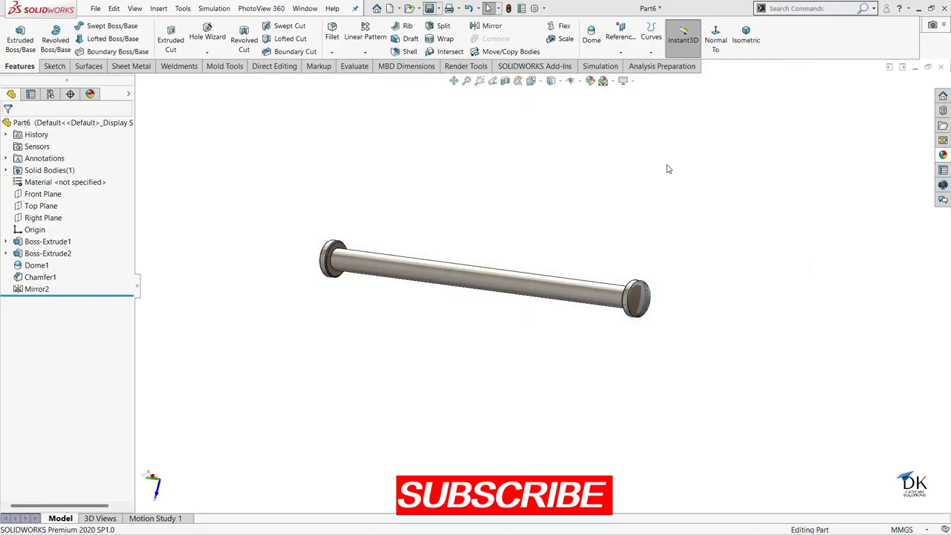